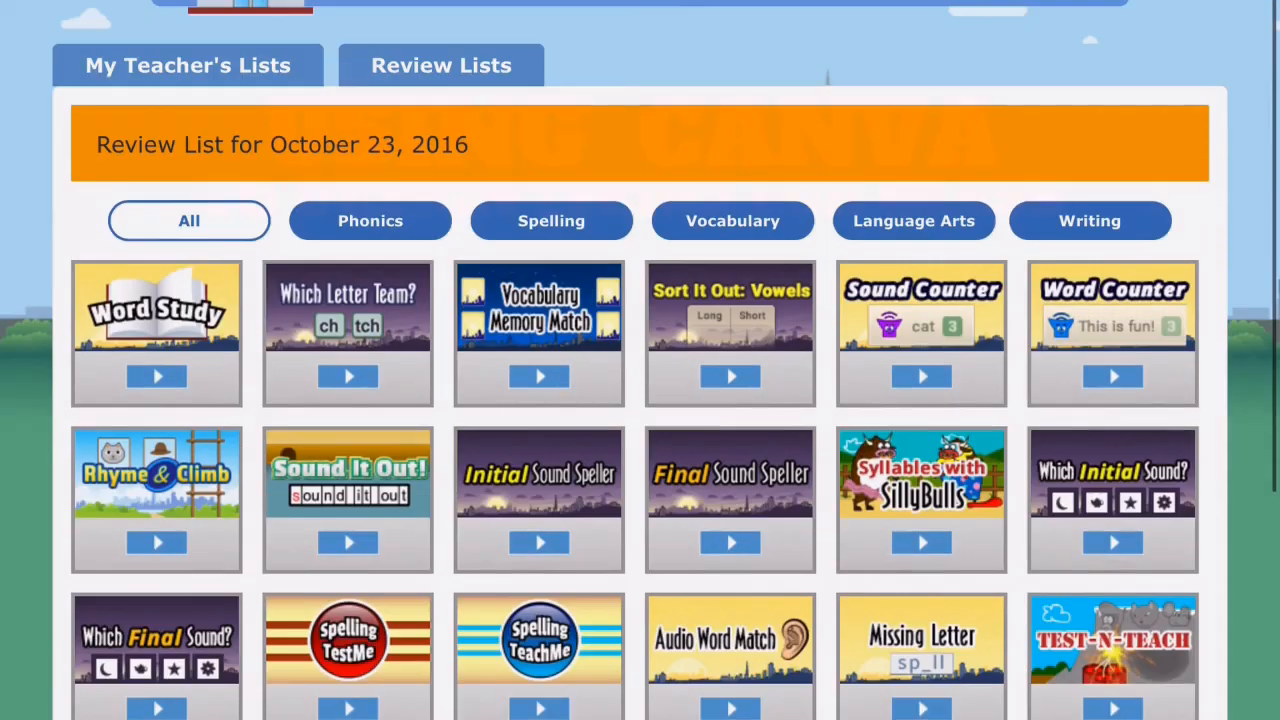
scroll(640, 360, "up", 1)
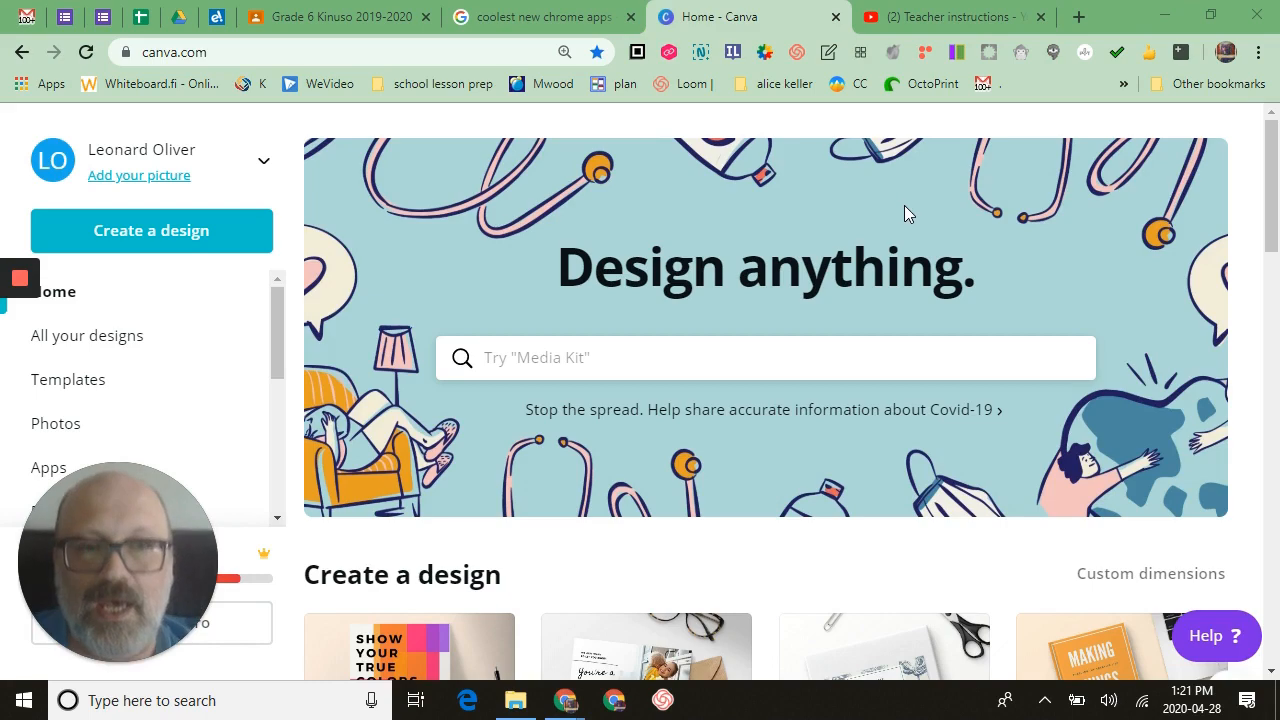
Look through the home page's design types, recent designs and suggested template rows
scroll(904, 212, "down", 6)
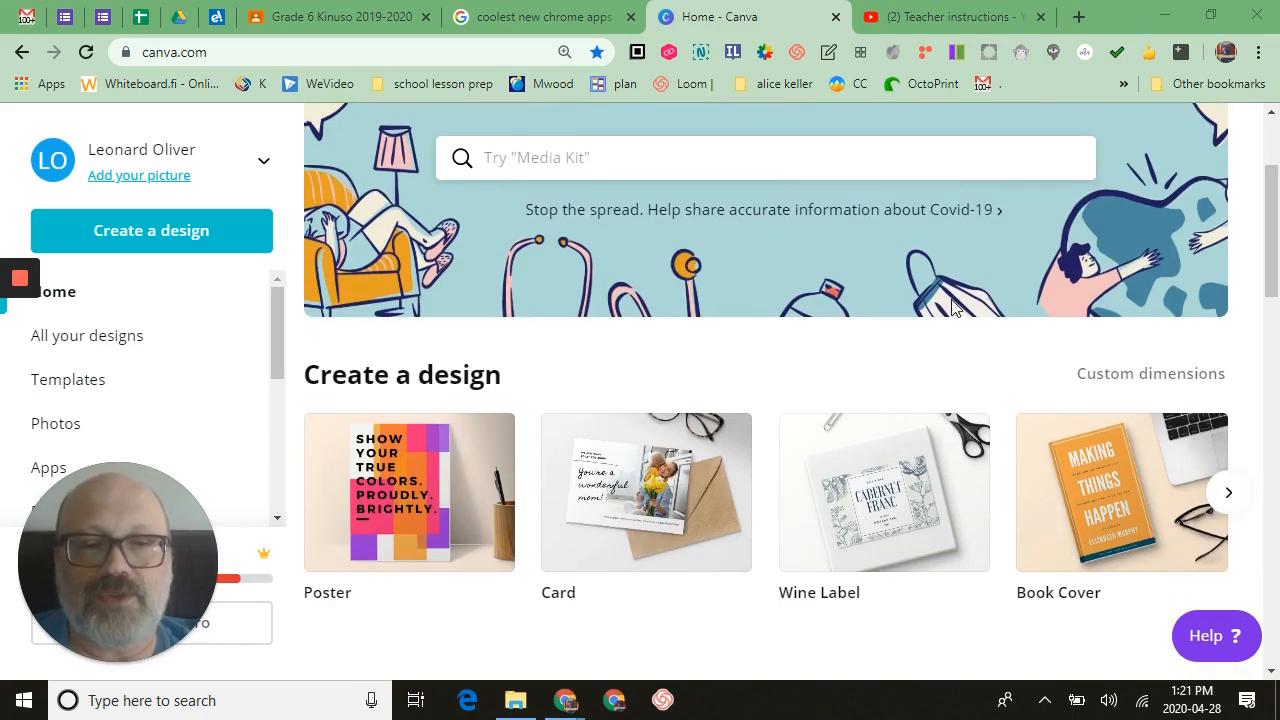
scroll(871, 326, "down", 6)
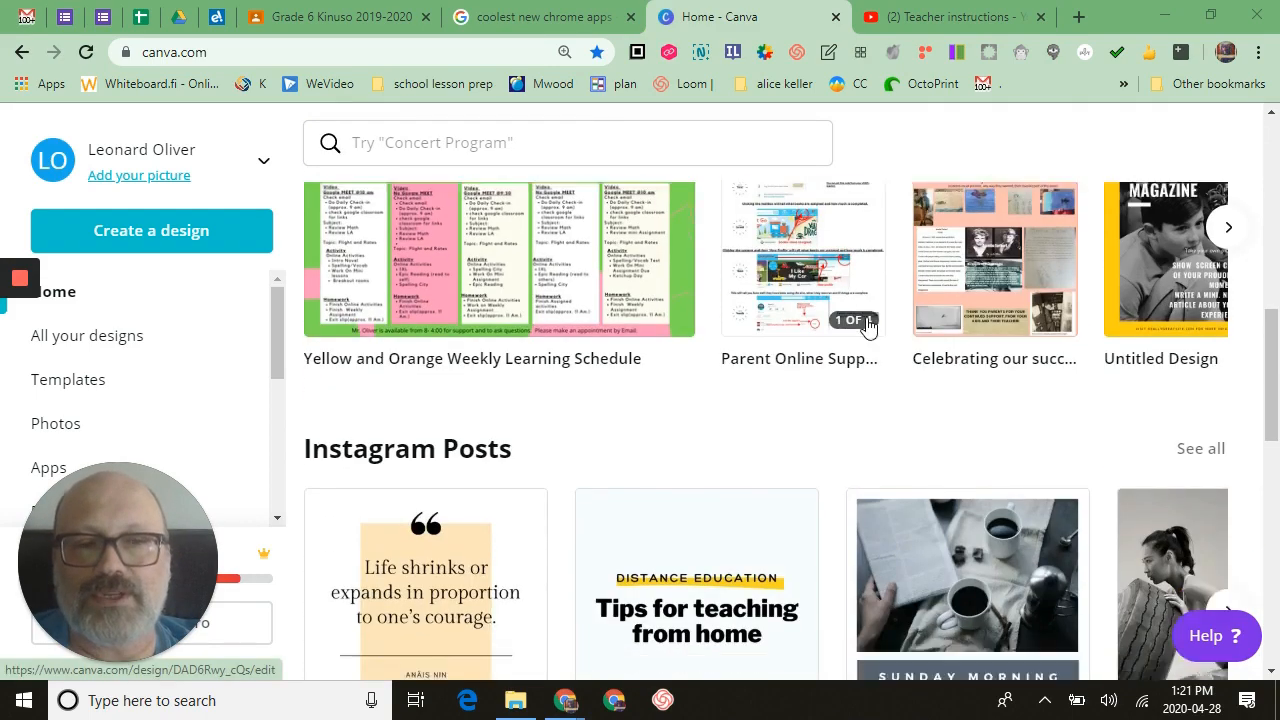
scroll(868, 326, "down", 4)
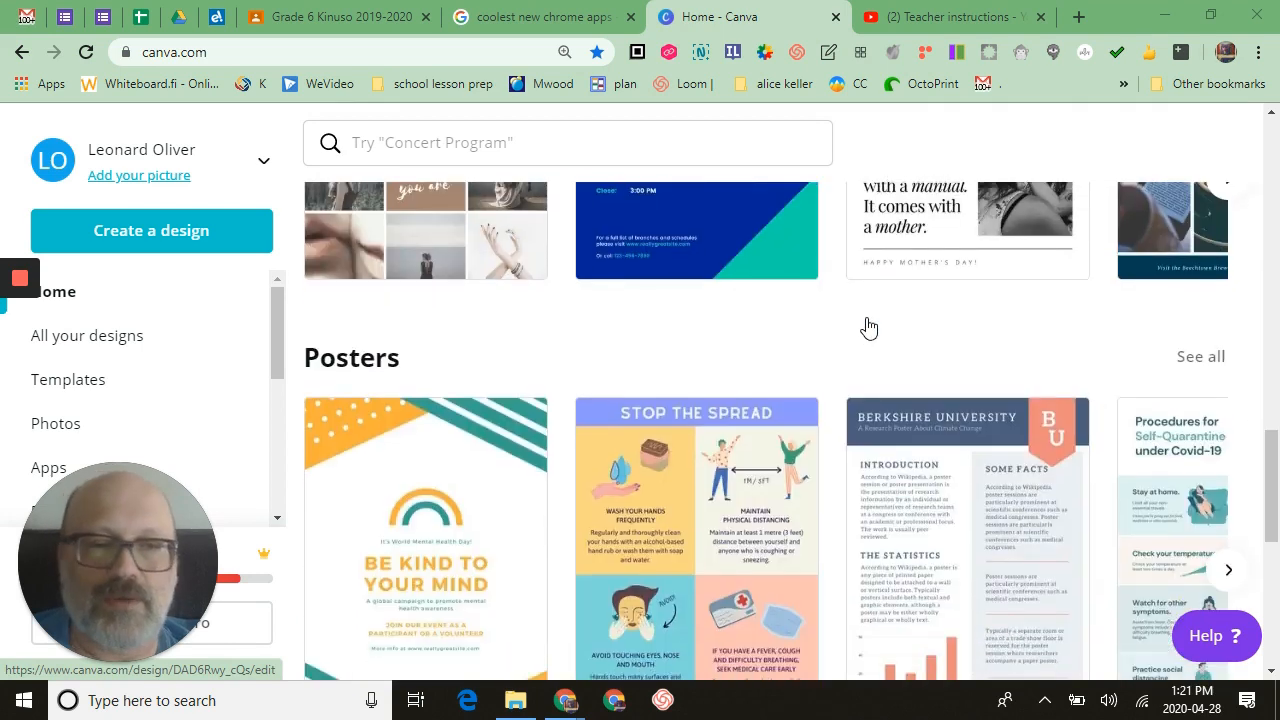
scroll(868, 326, "up", 9)
scroll(868, 326, "up", 4)
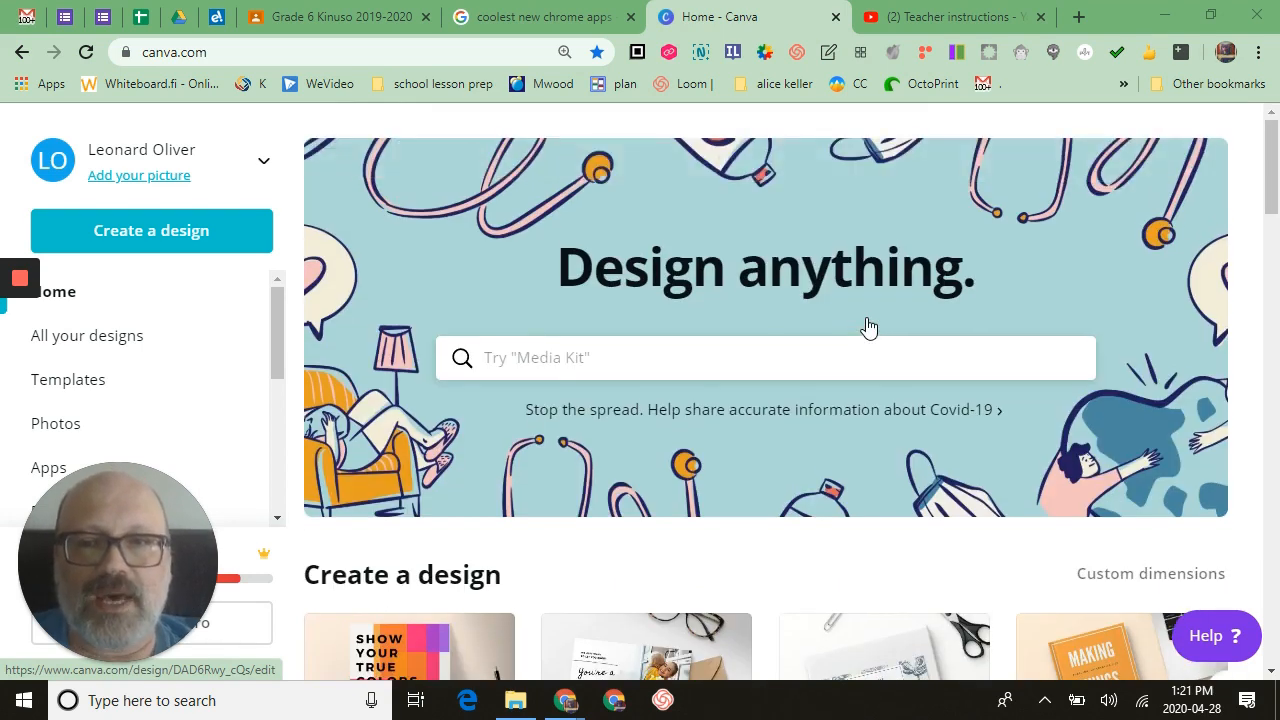
Open the templates library and browse its categories, from social media posts and covers to presentations, YouTube thumbnails and cards
left_click(88, 392)
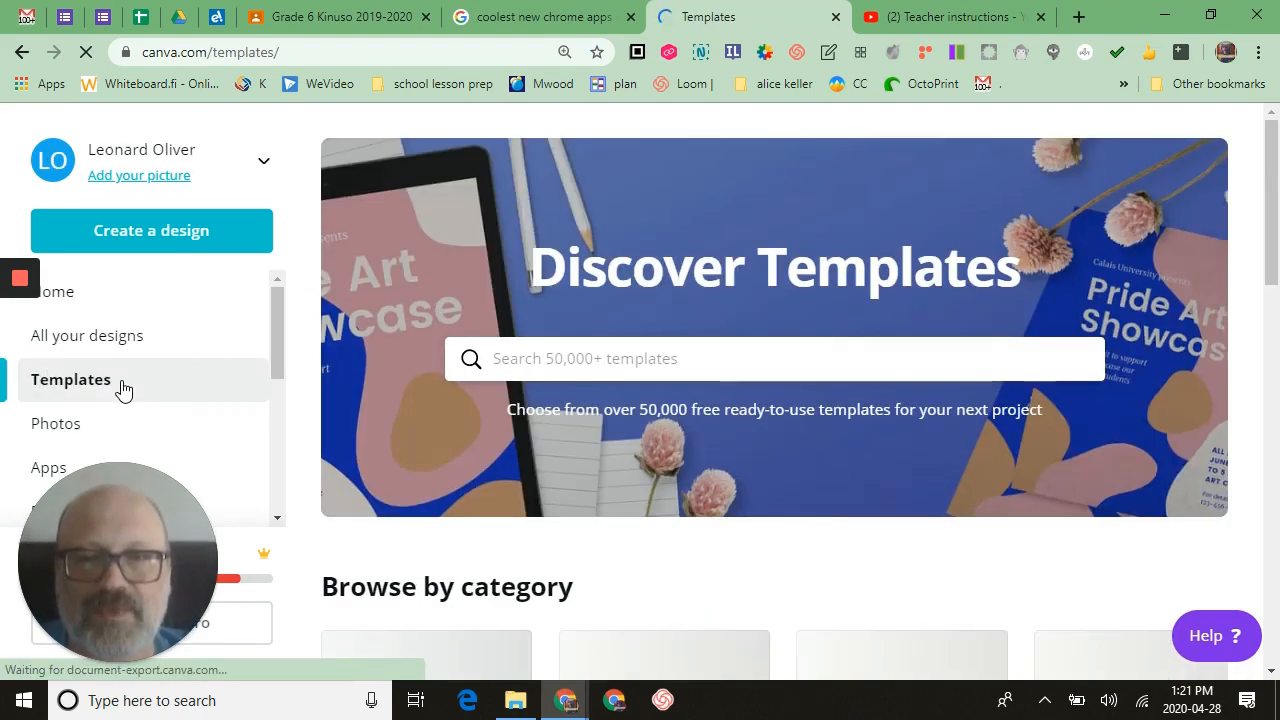
left_click(122, 389)
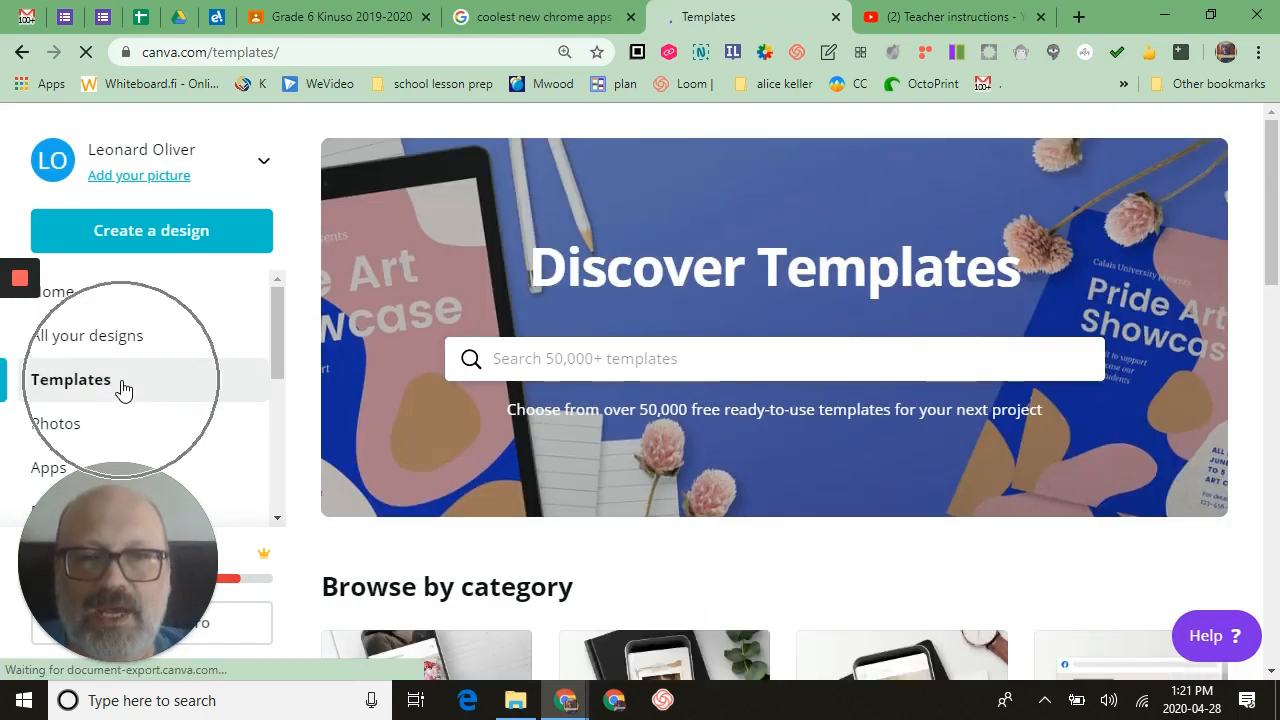
scroll(977, 400, "down", 7)
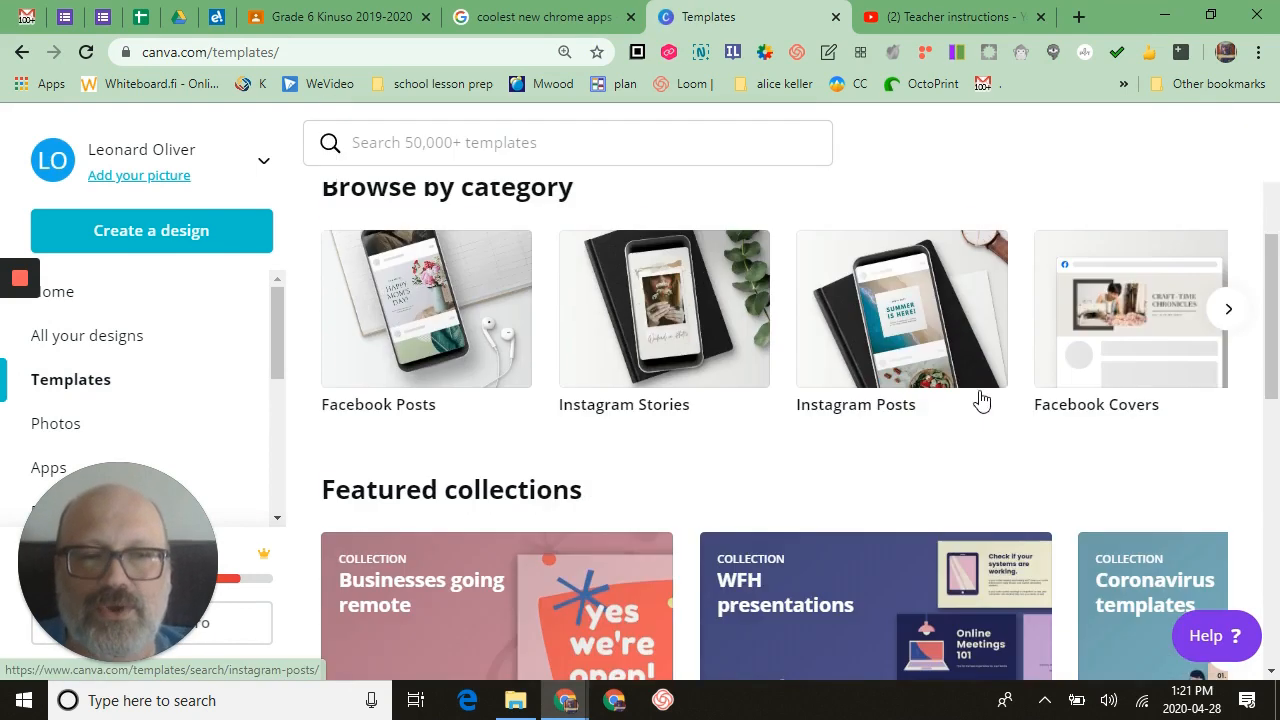
scroll(940, 390, "down", 8)
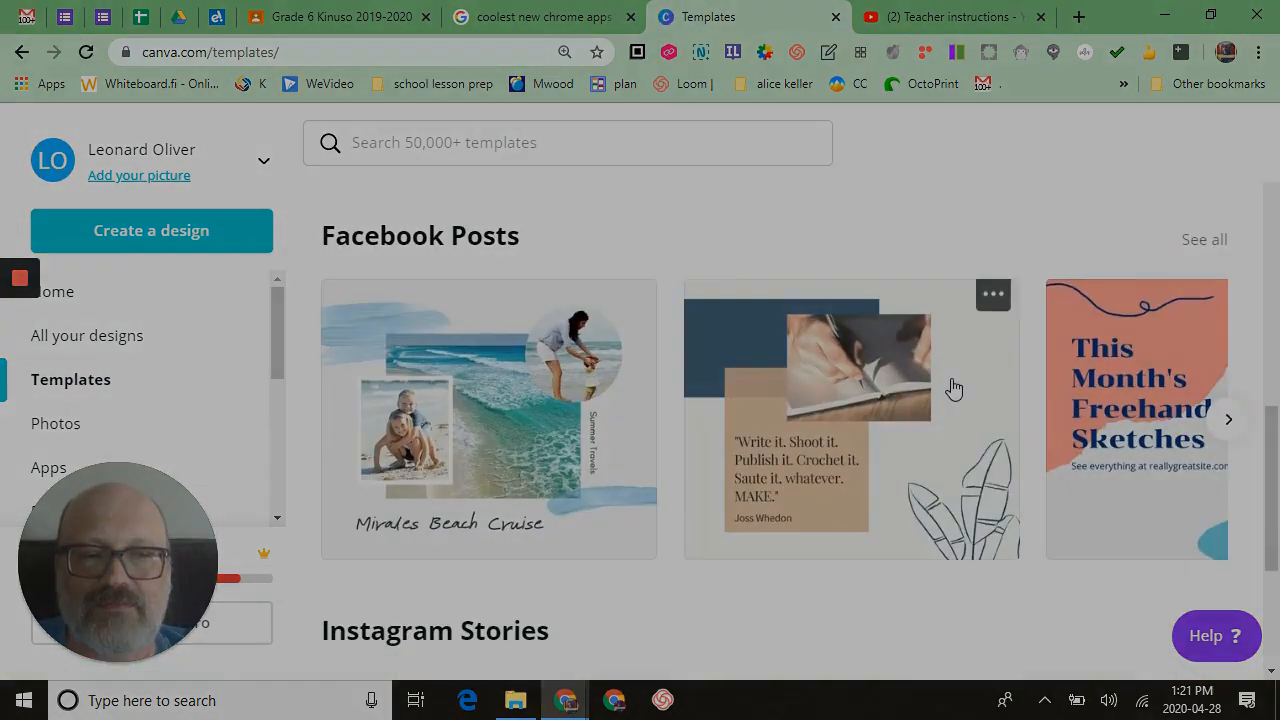
scroll(958, 390, "down", 4)
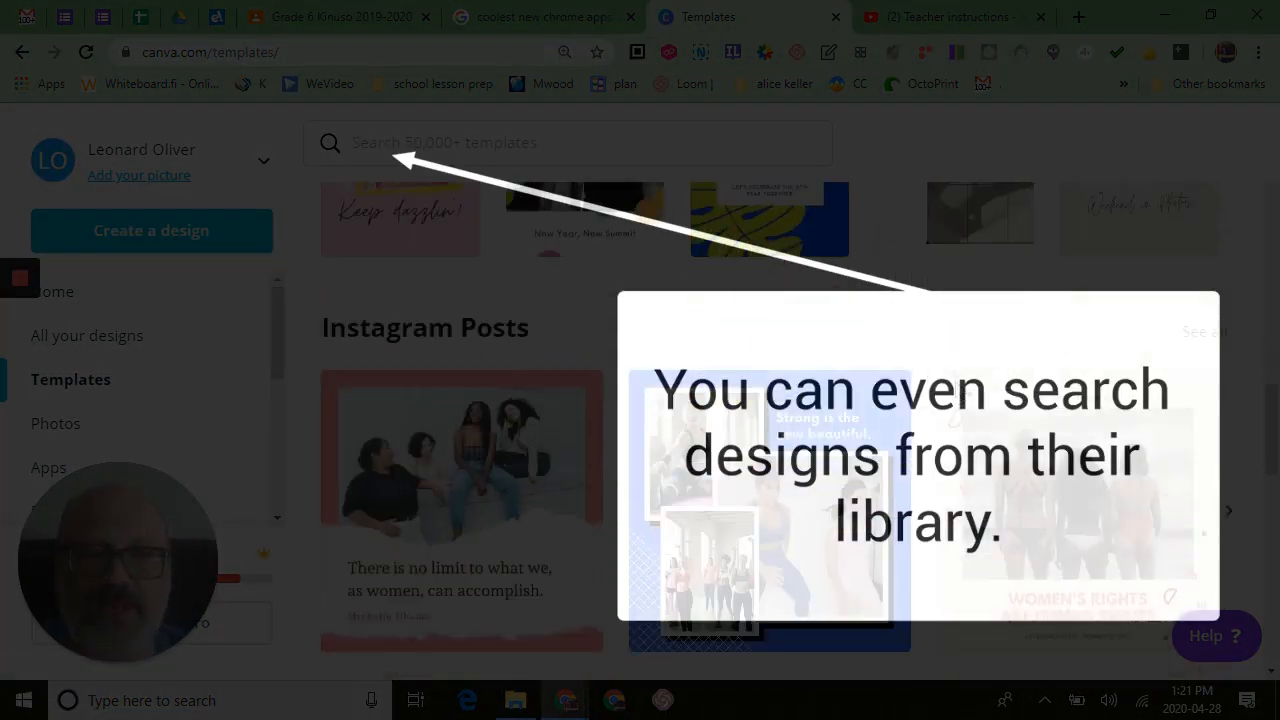
scroll(770, 400, "down", 7)
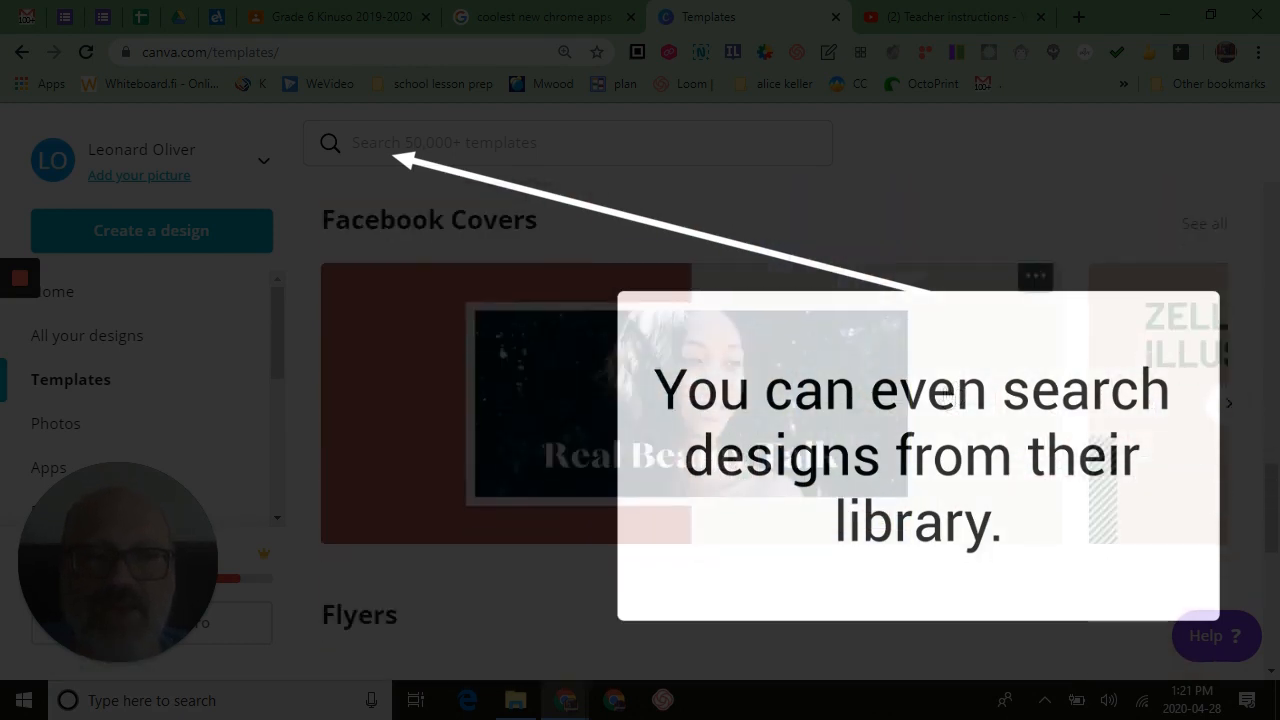
scroll(770, 420, "down", 6)
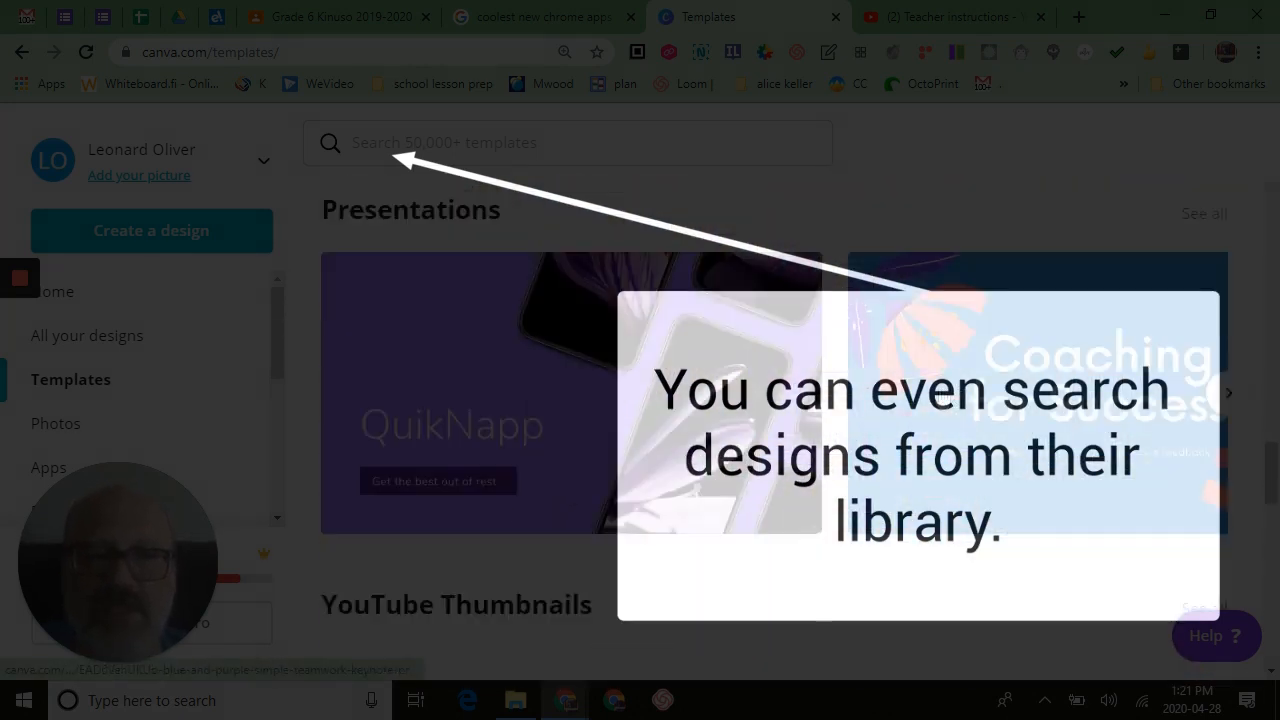
scroll(942, 399, "down", 2)
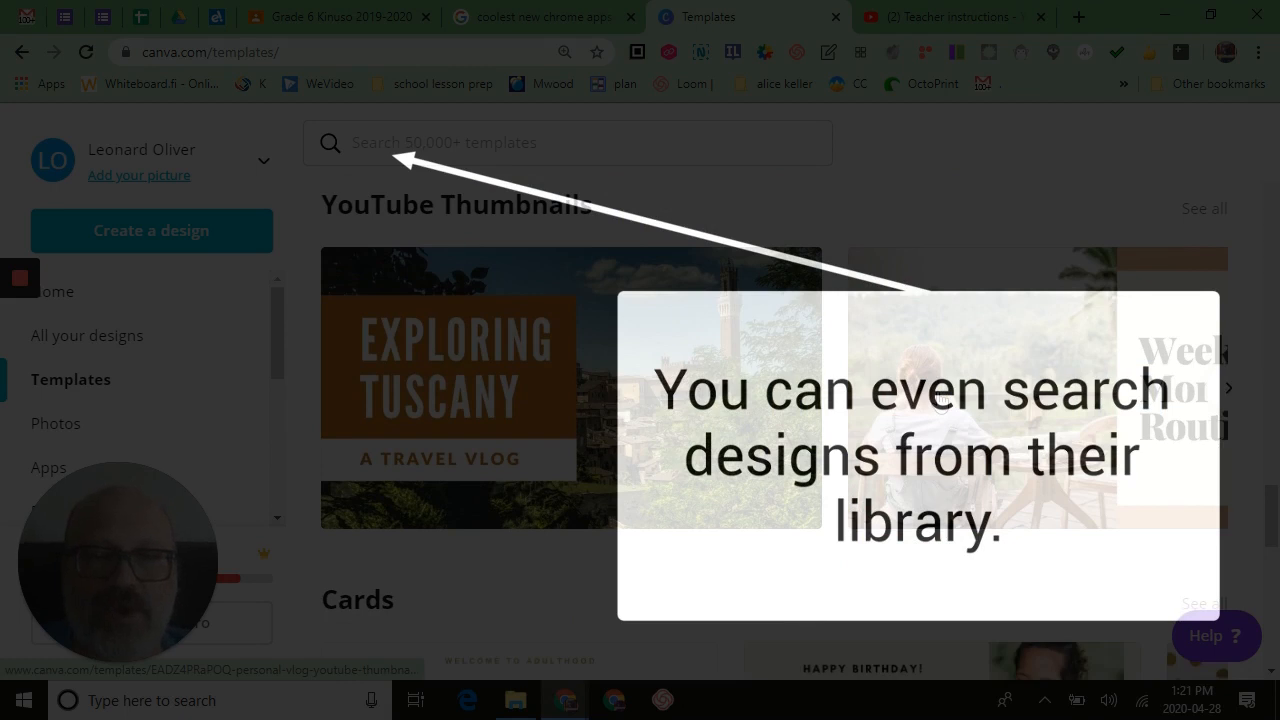
scroll(760, 390, "down", 8)
scroll(760, 388, "up", 20)
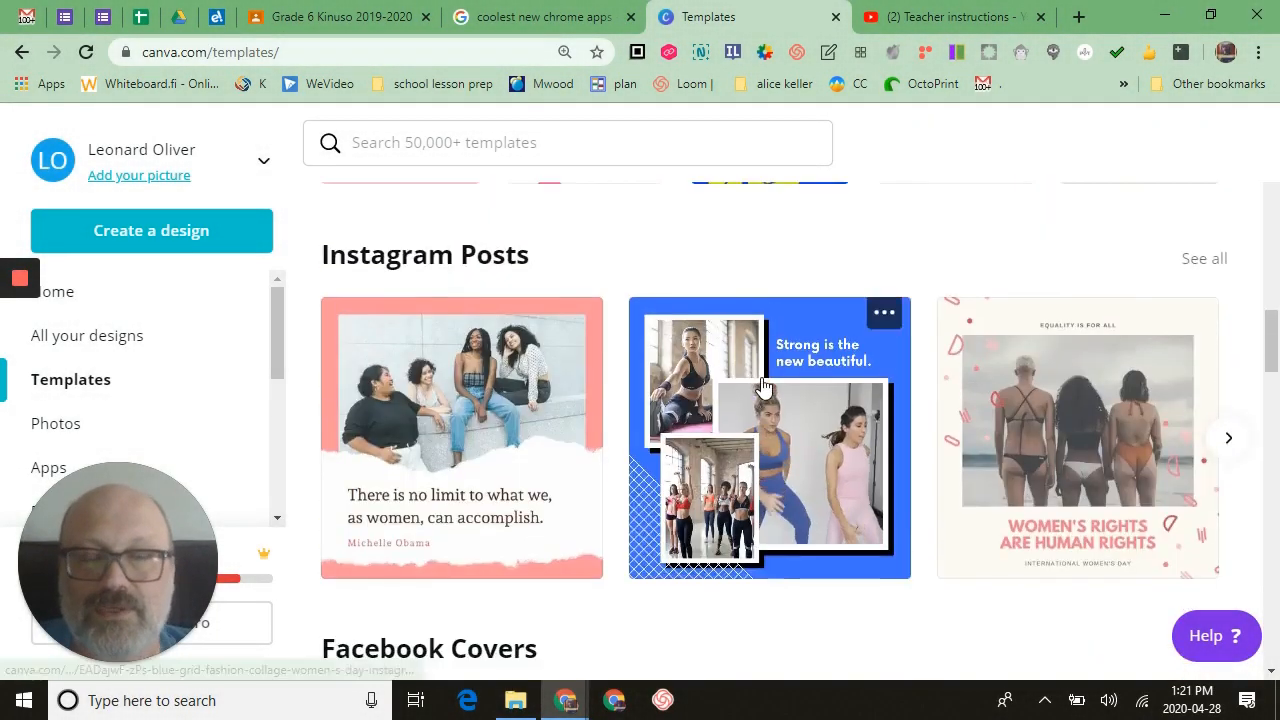
scroll(760, 386, "up", 10)
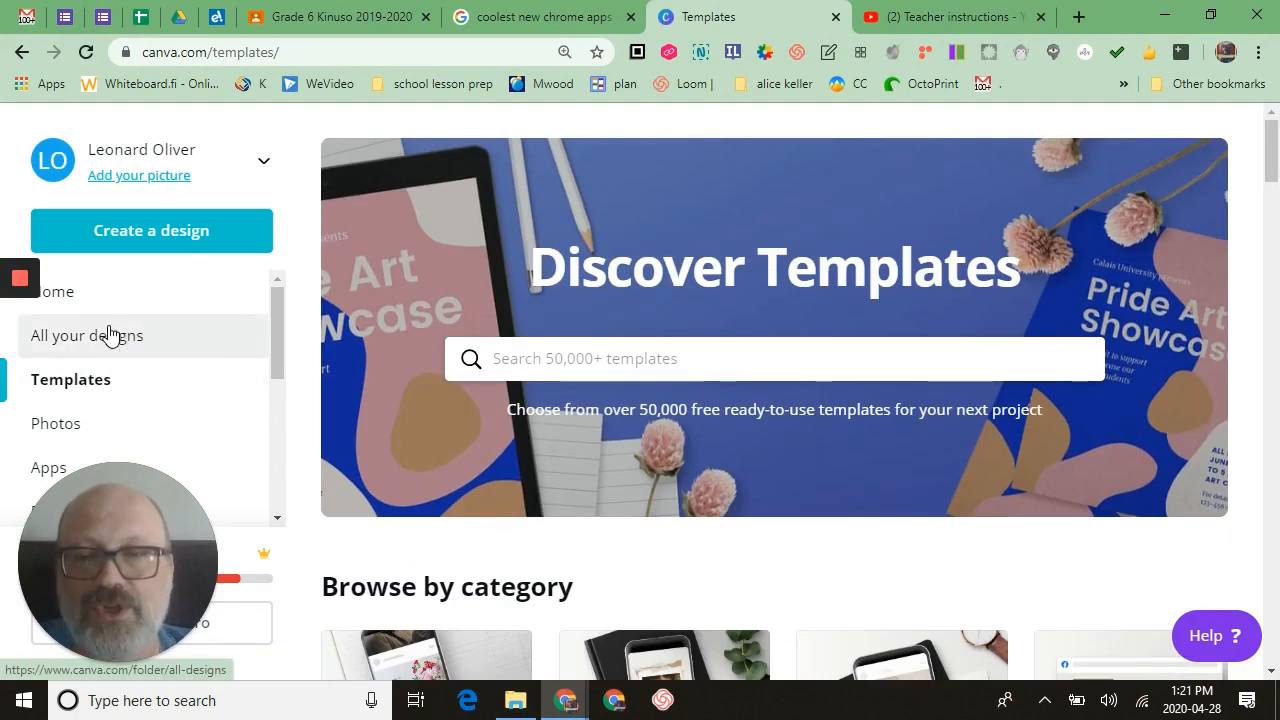
Open the collection of all your own designs and look through the saved schedules, newsletters, labels and posters
left_click(86, 296)
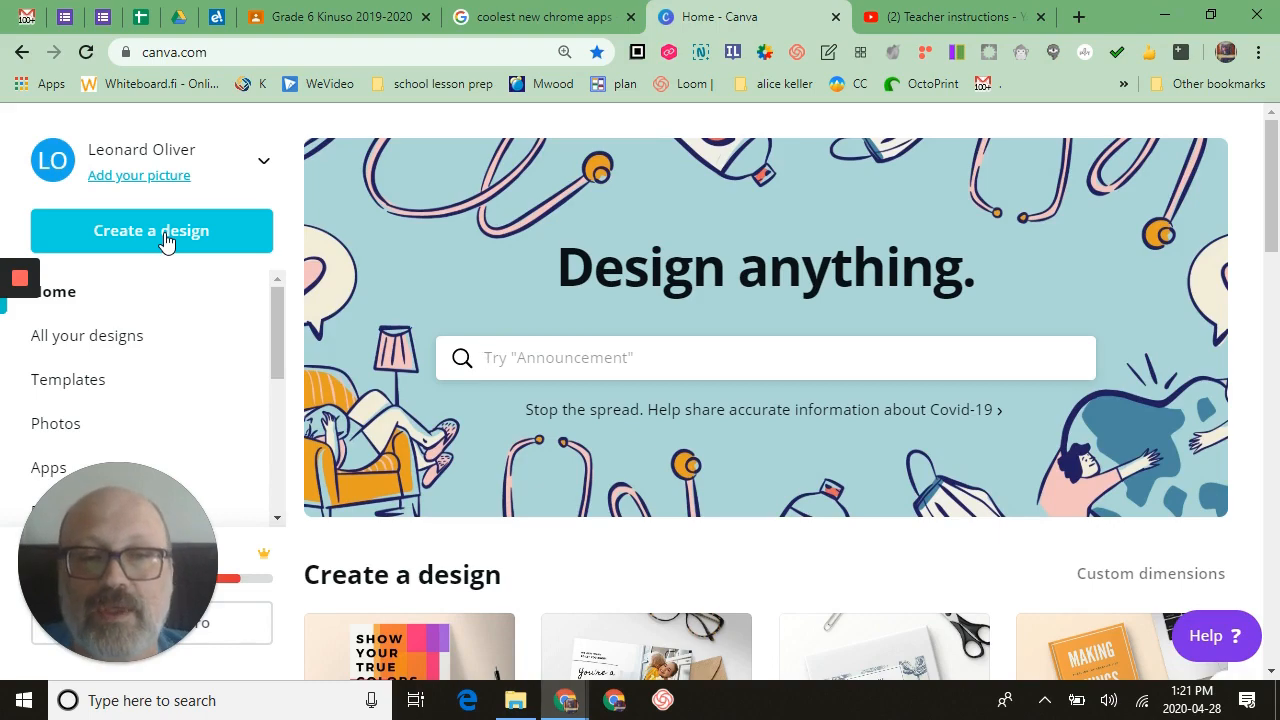
left_click(150, 350)
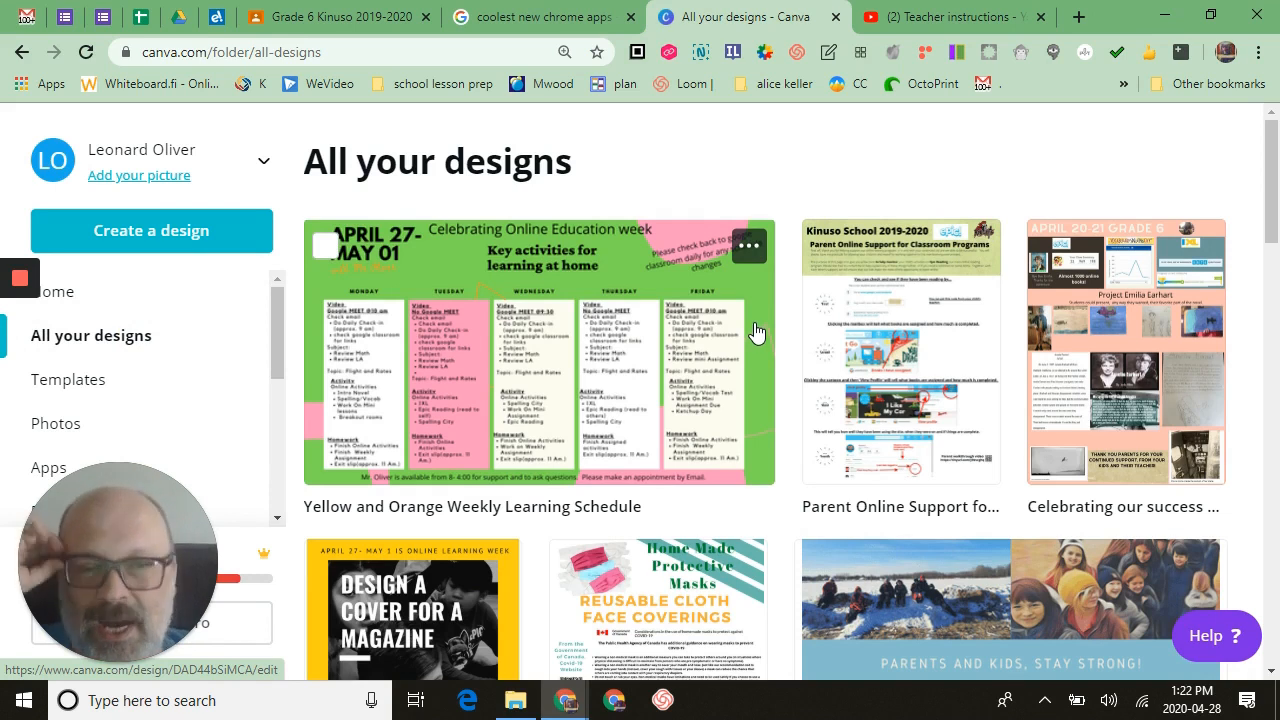
scroll(755, 333, "down", 6)
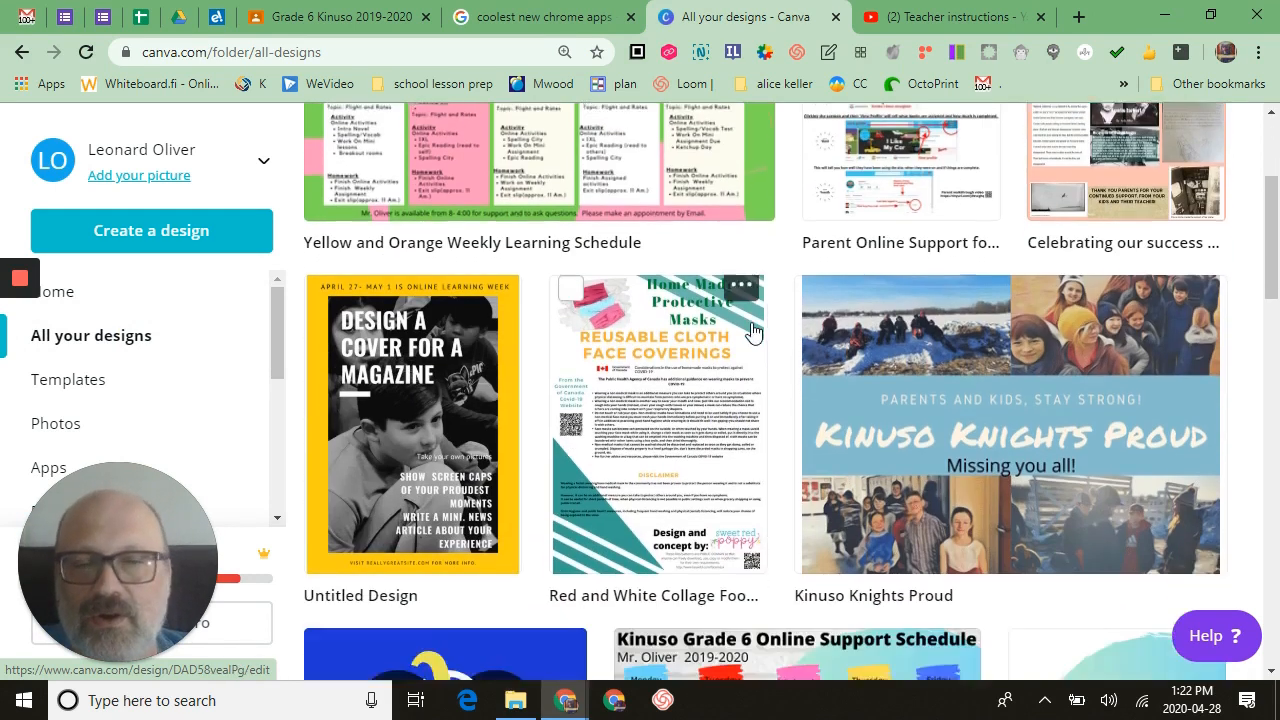
scroll(755, 333, "down", 8)
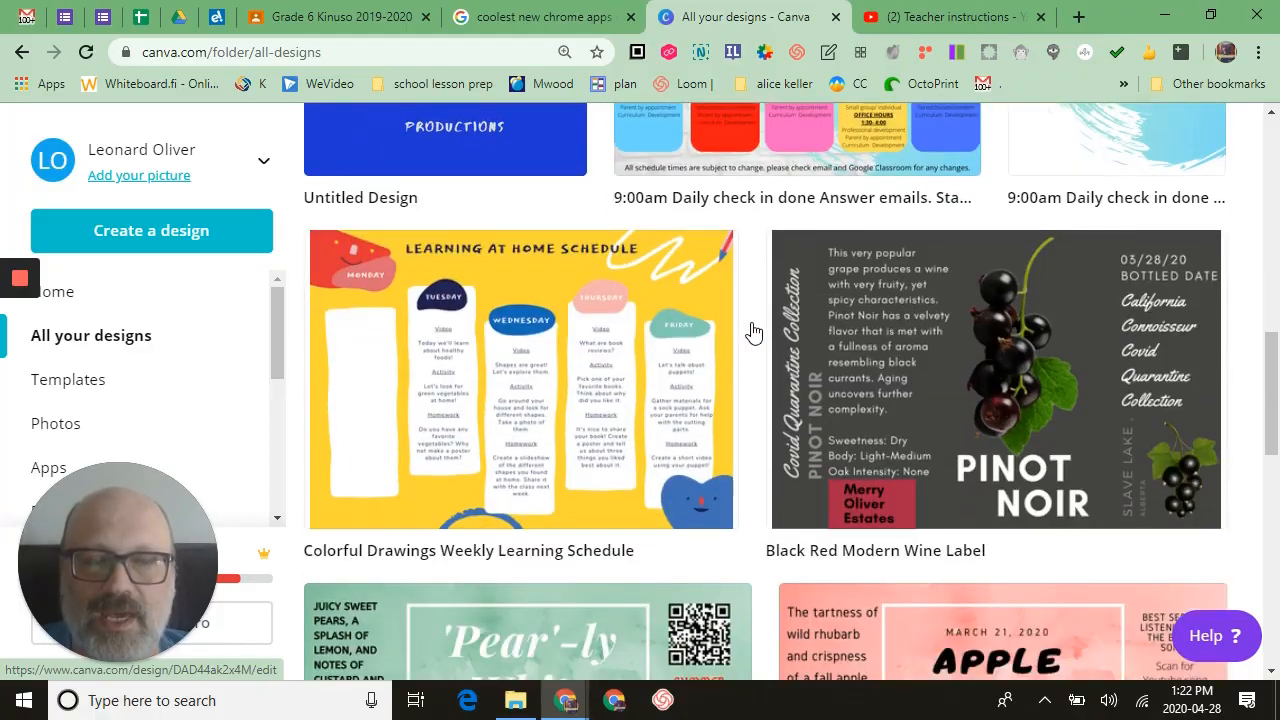
scroll(755, 331, "down", 4)
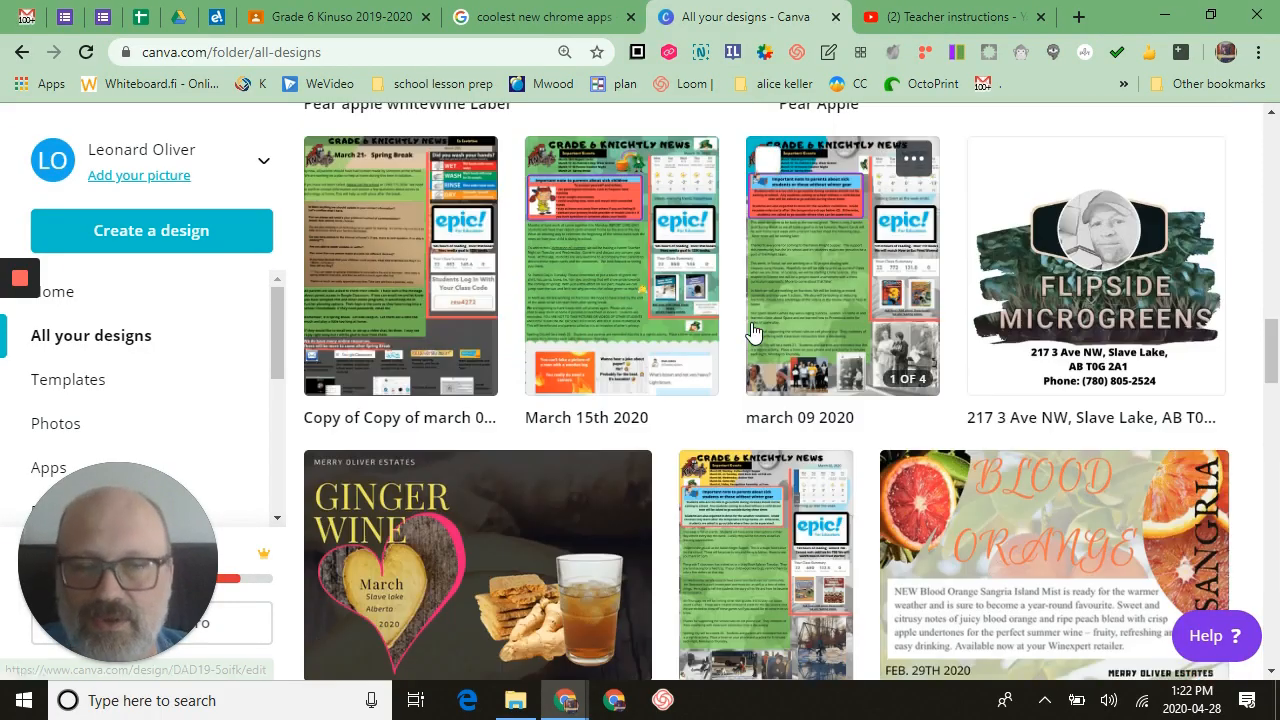
scroll(753, 333, "down", 4)
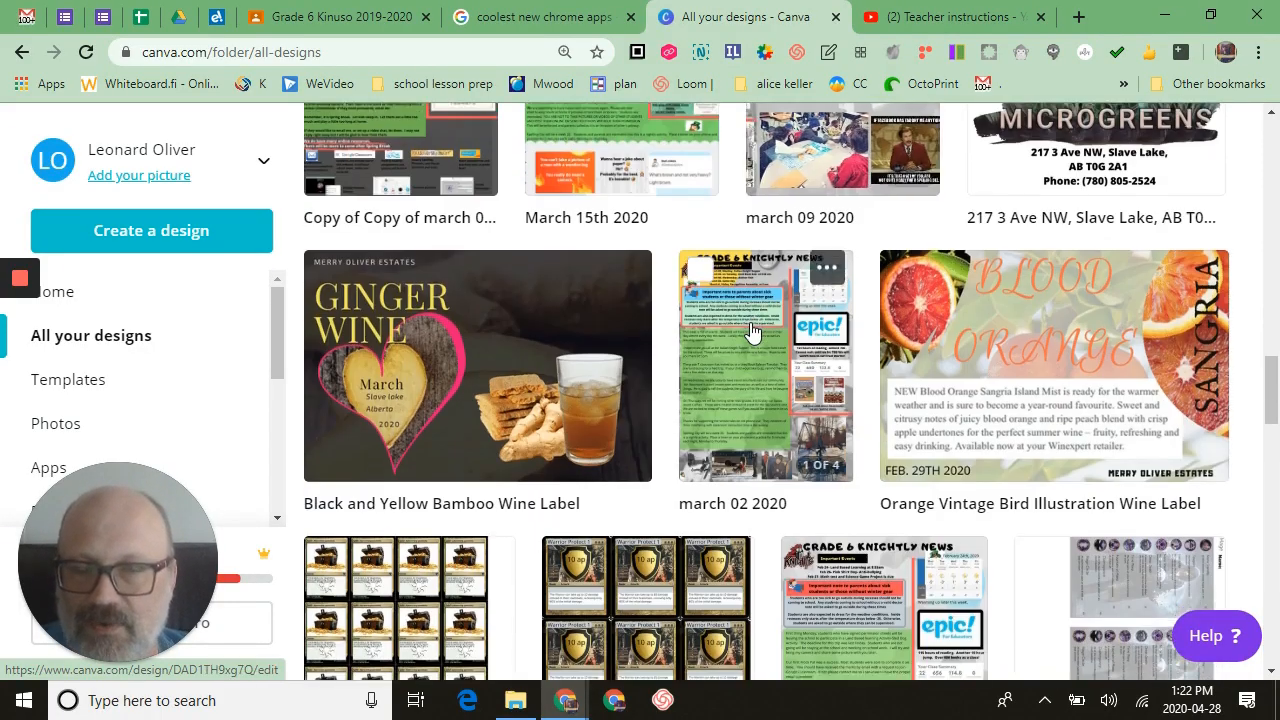
scroll(753, 333, "down", 2)
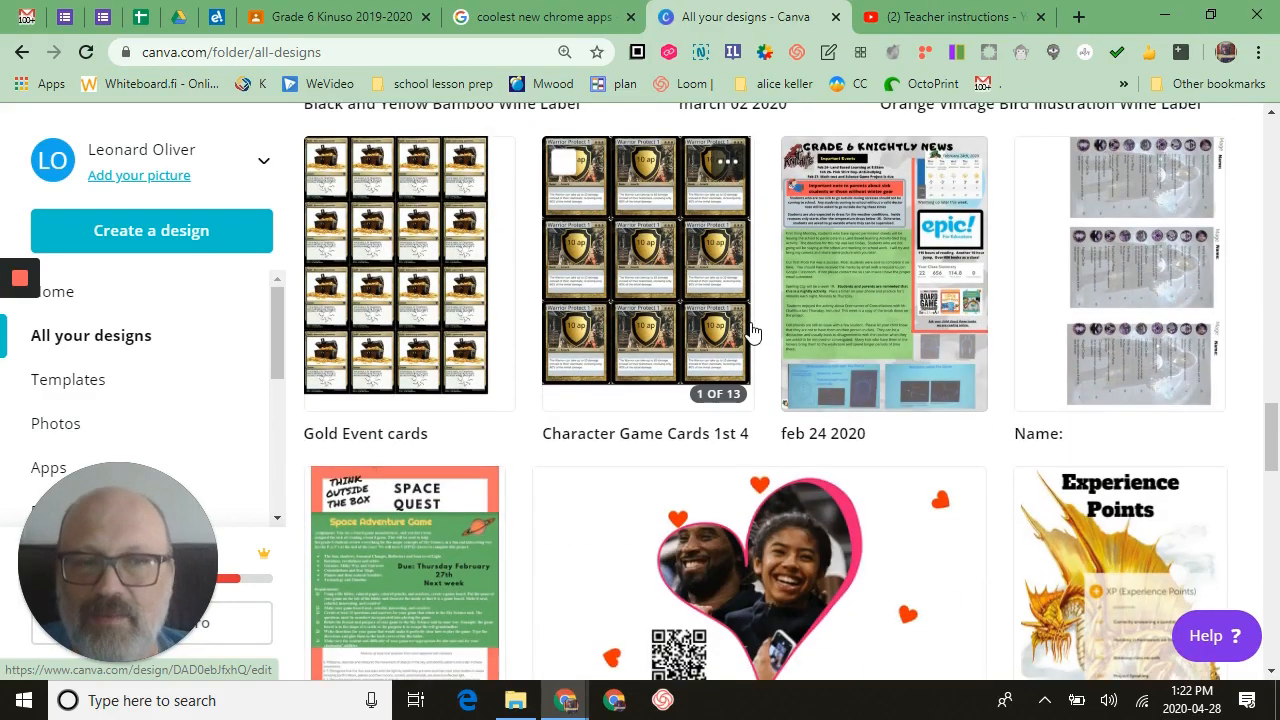
scroll(753, 331, "down", 4)
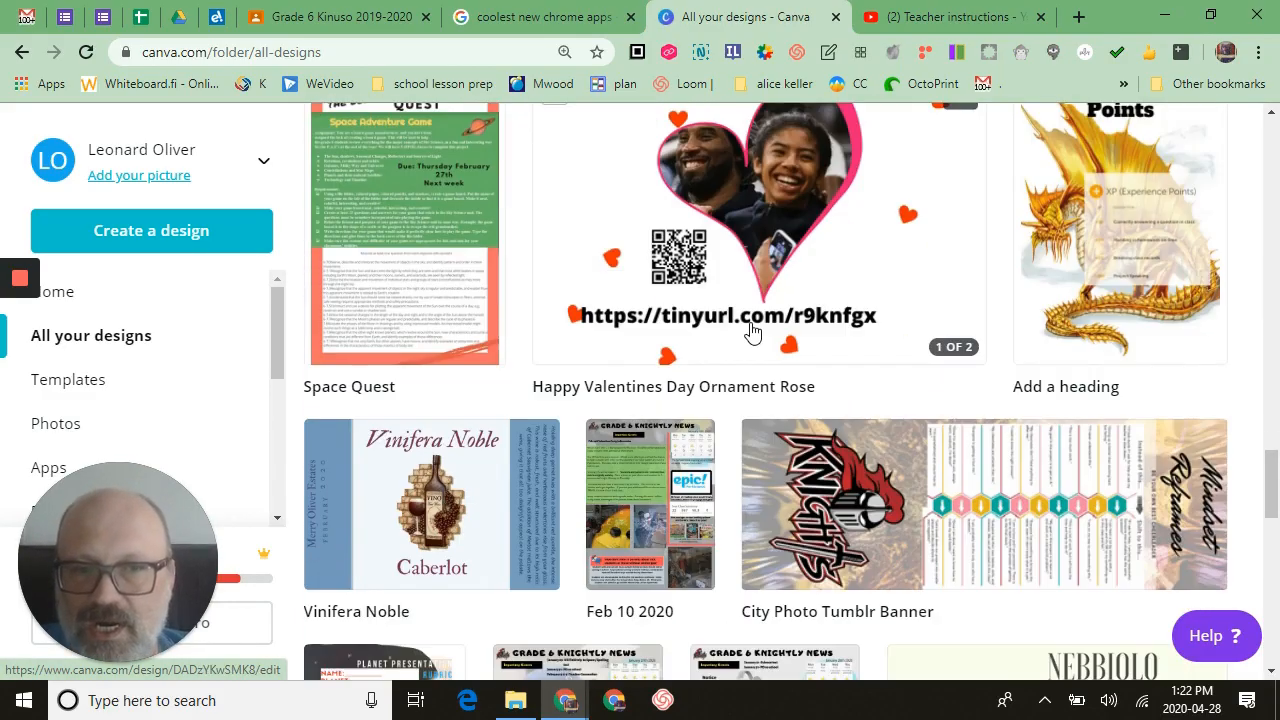
scroll(753, 333, "down", 6)
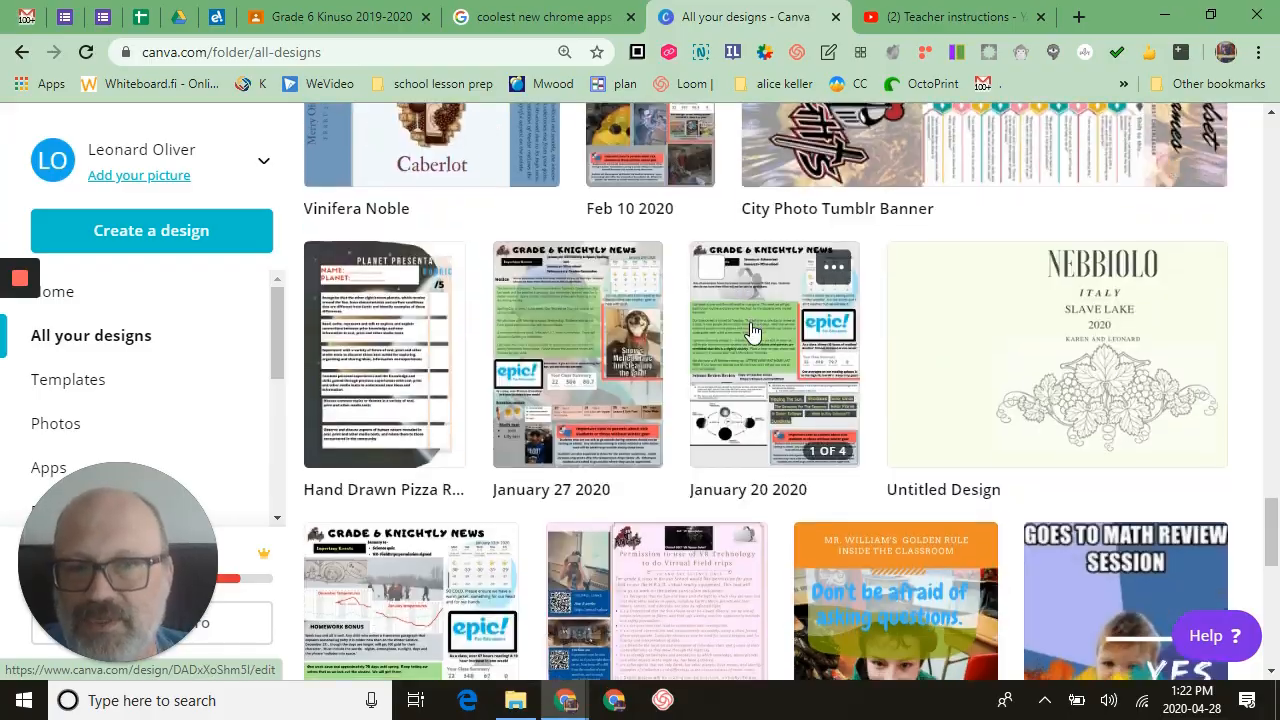
scroll(750, 330, "down", 2)
scroll(750, 330, "up", 7)
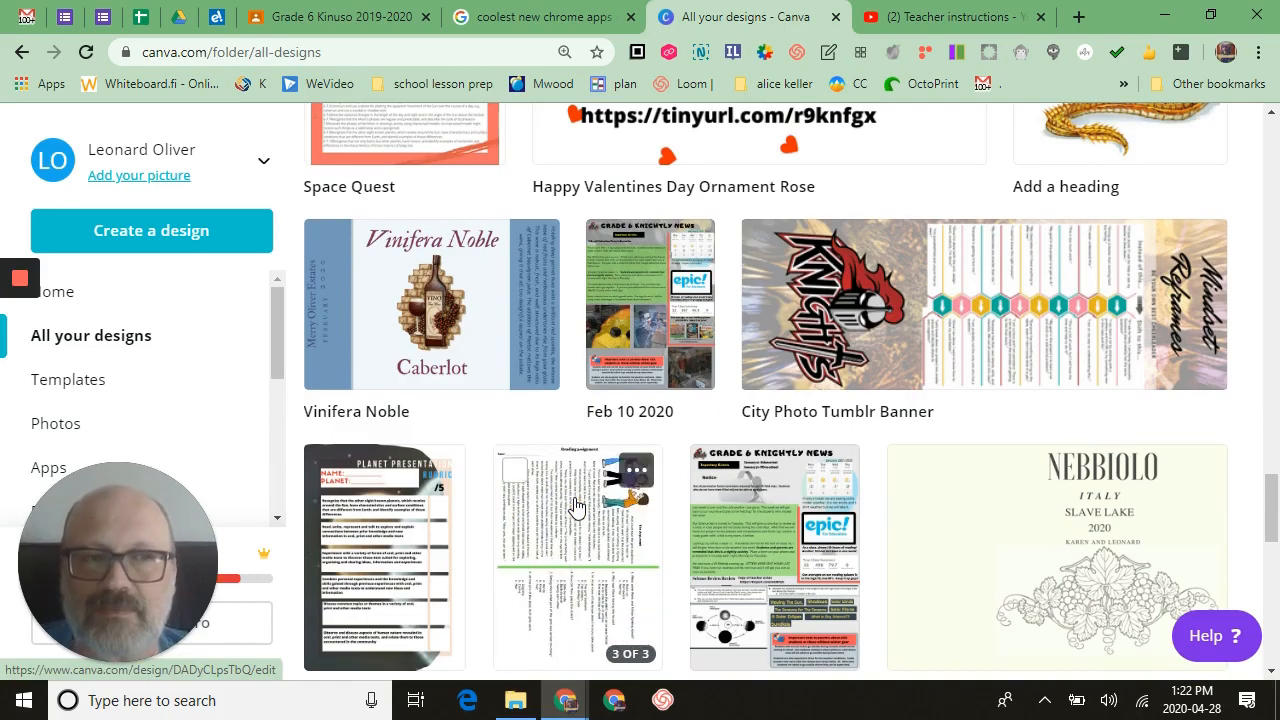
scroll(575, 505, "down", 10)
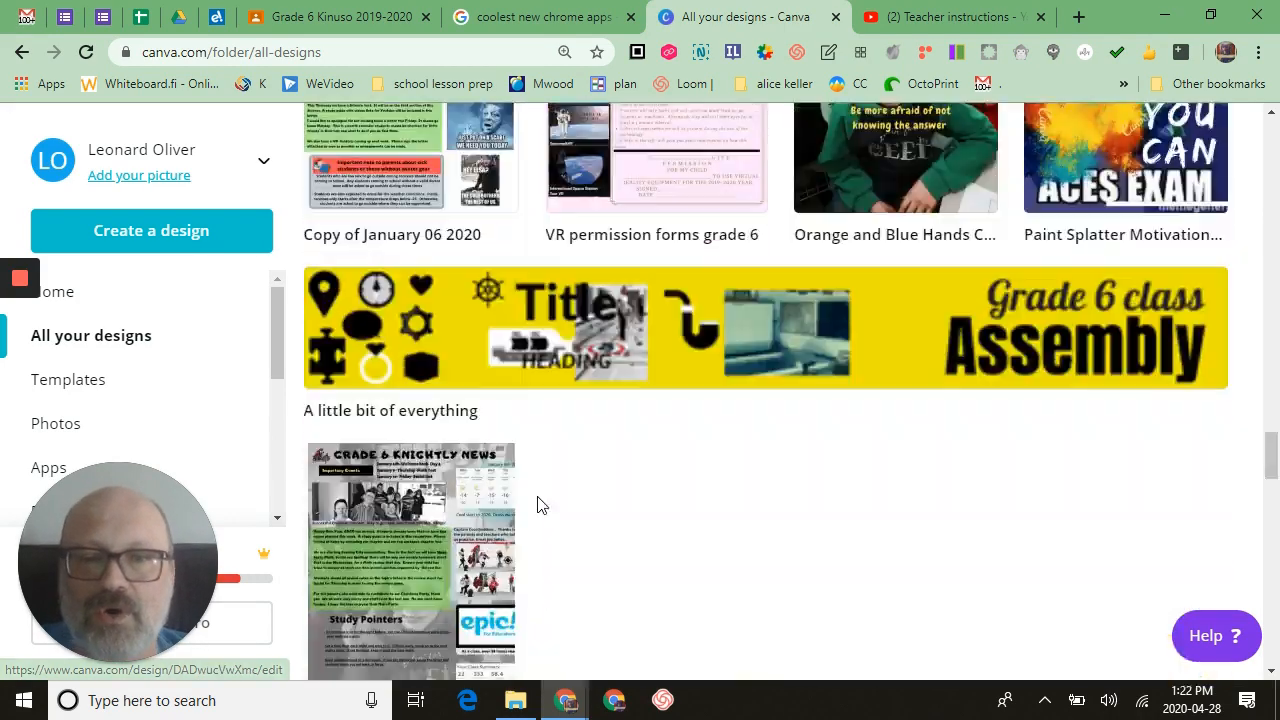
scroll(537, 503, "up", 10)
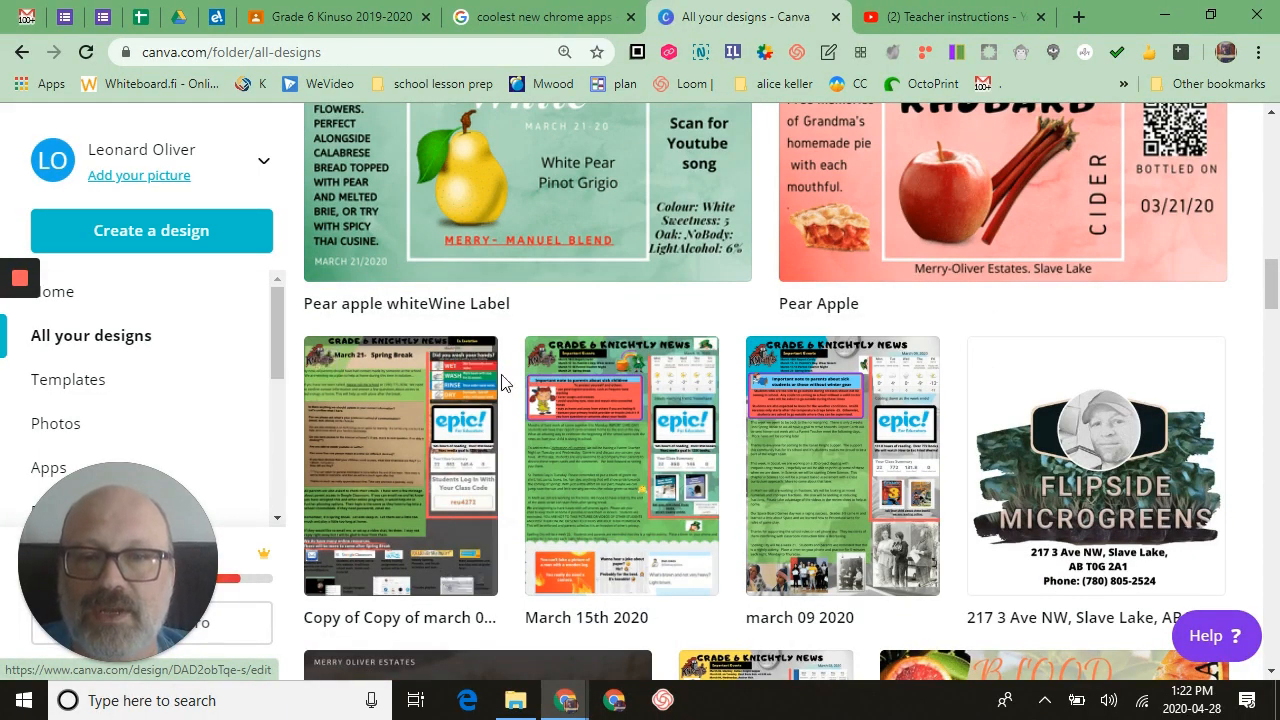
View the available actions for the March 21 Spring Break newsletter and the list of design types for a new design
left_click(477, 368)
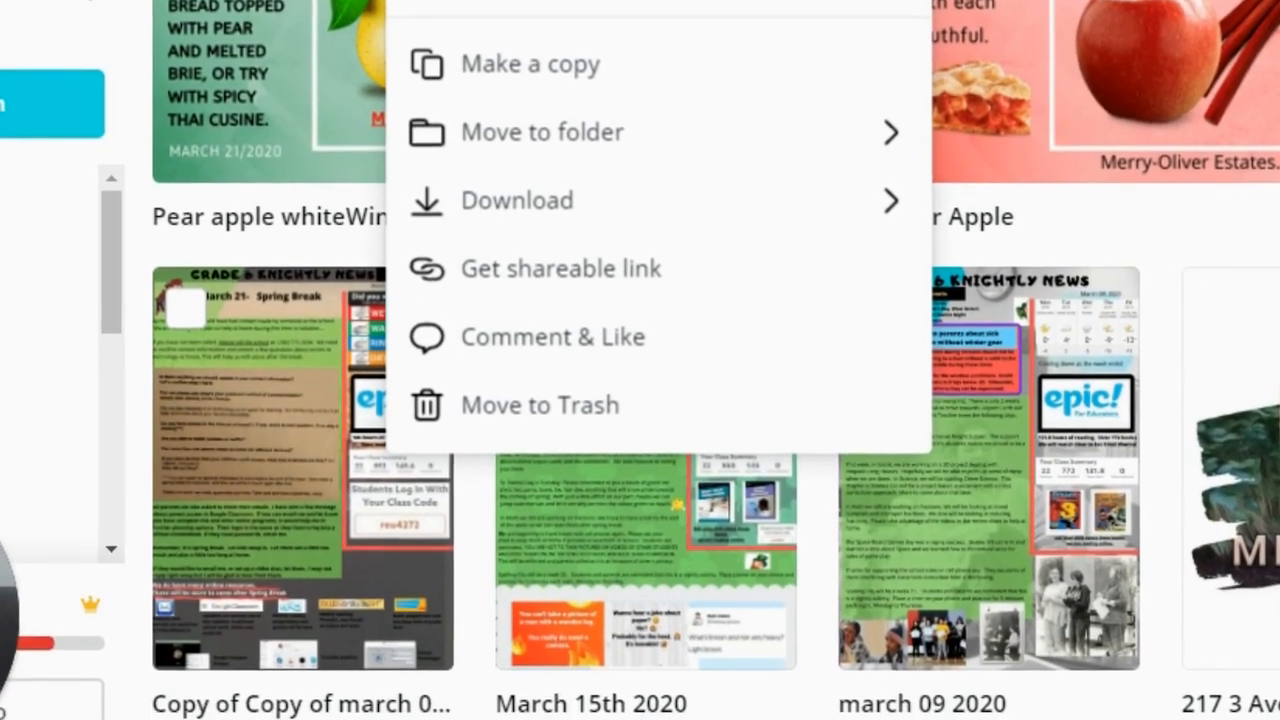
left_click(5, 145)
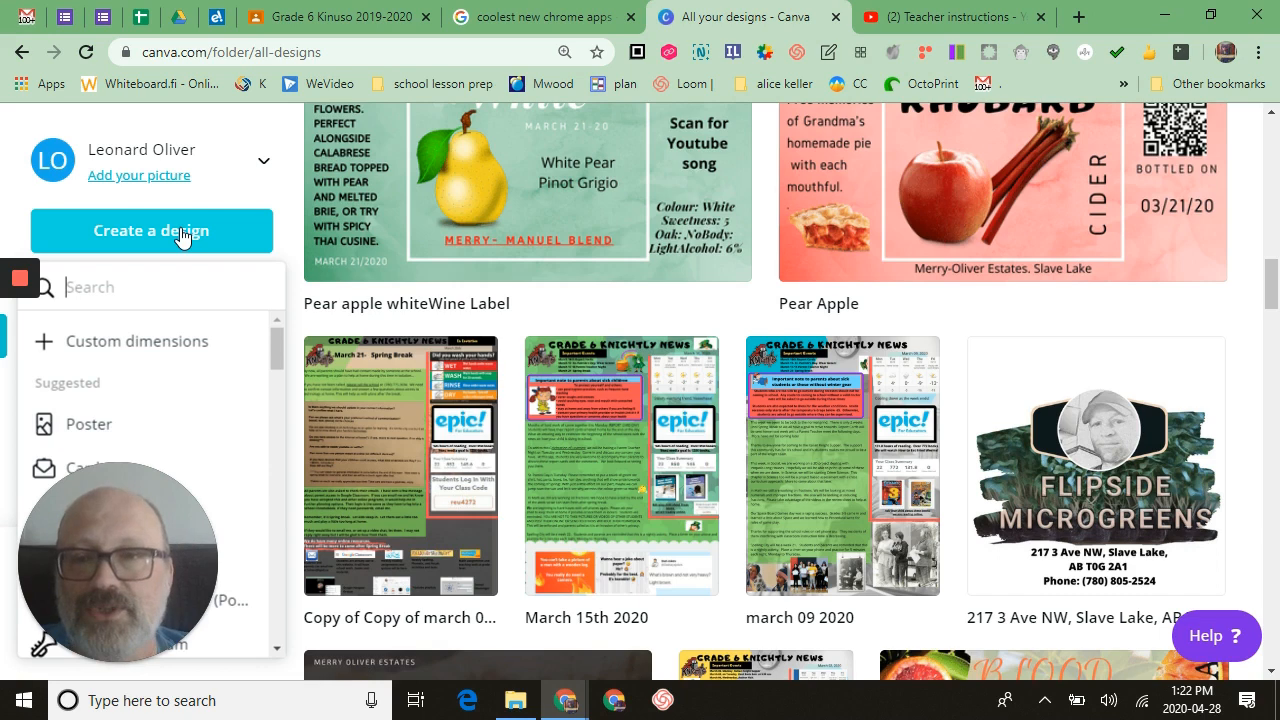
left_click(181, 235)
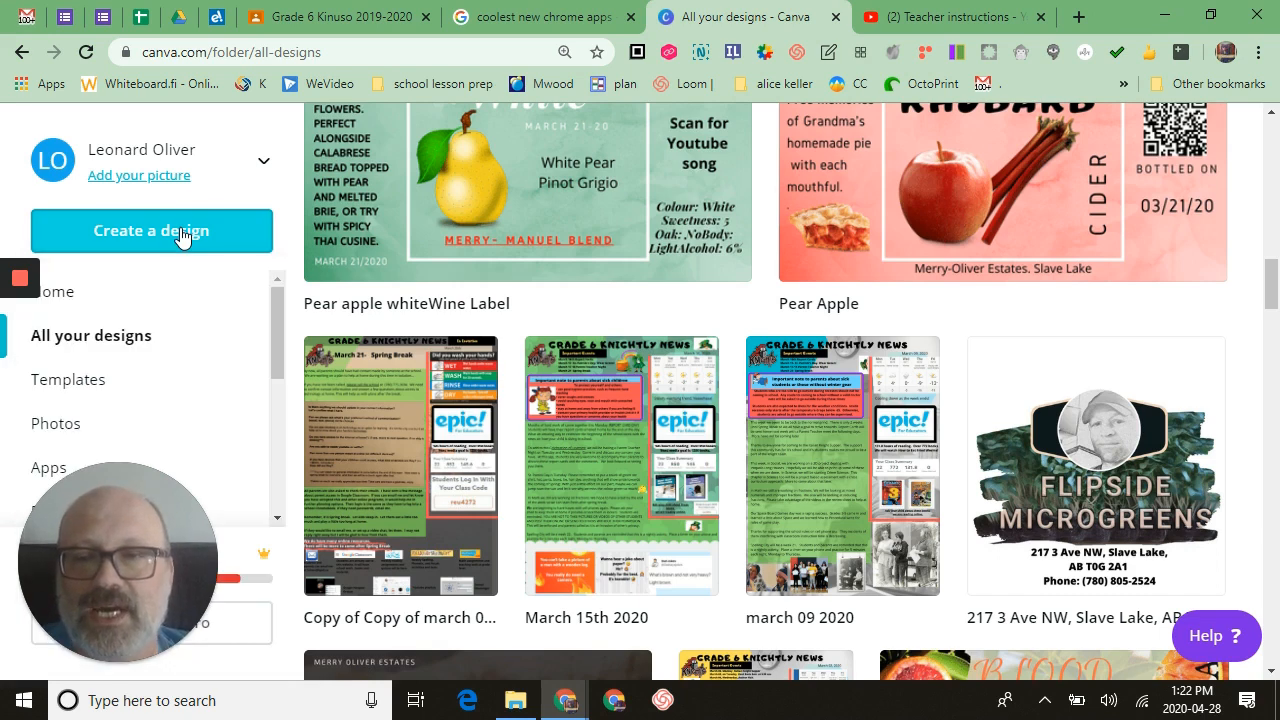
Return to the home page and look over its design types and your recent designs
left_click(90, 298)
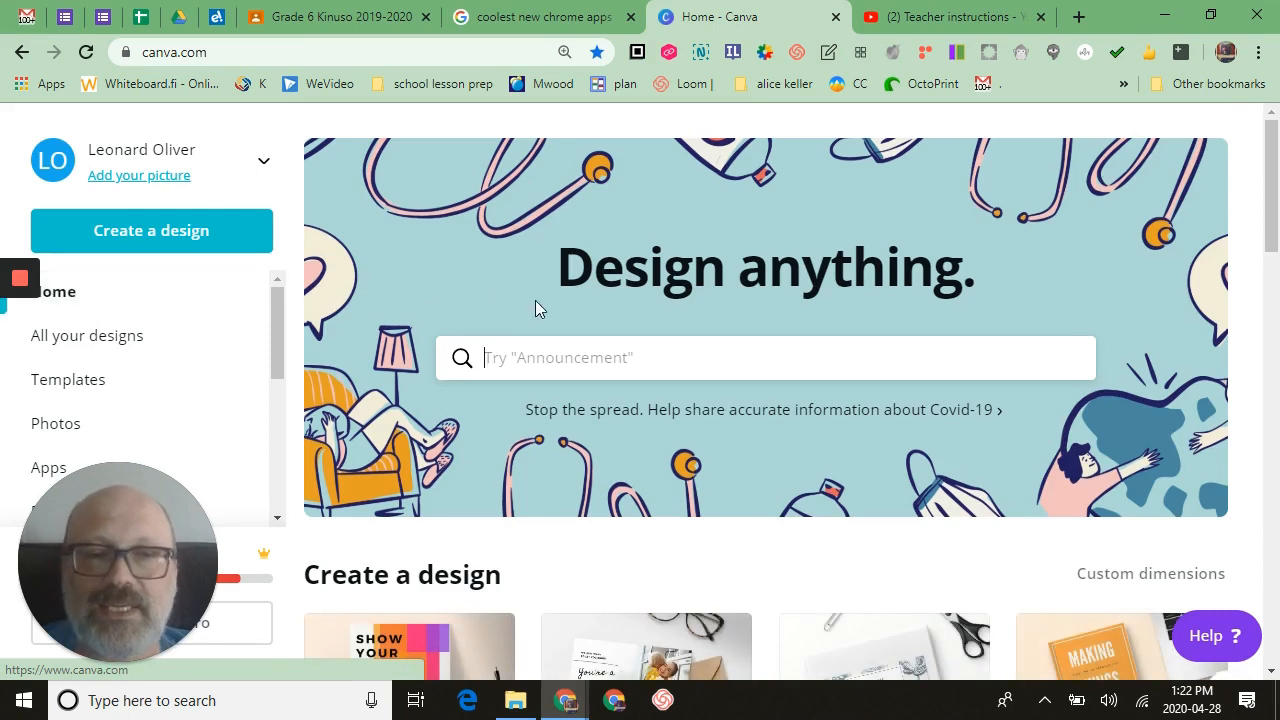
scroll(445, 460, "down", 3)
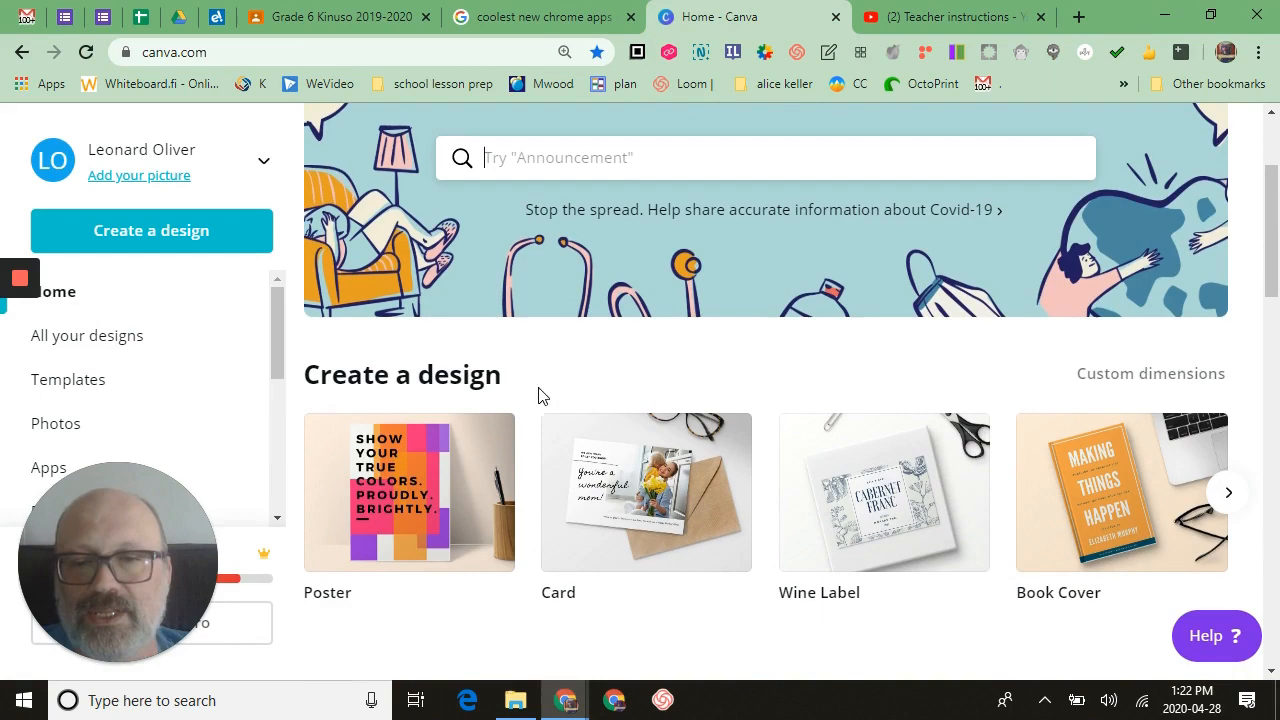
scroll(560, 390, "down", 6)
scroll(488, 370, "up", 2)
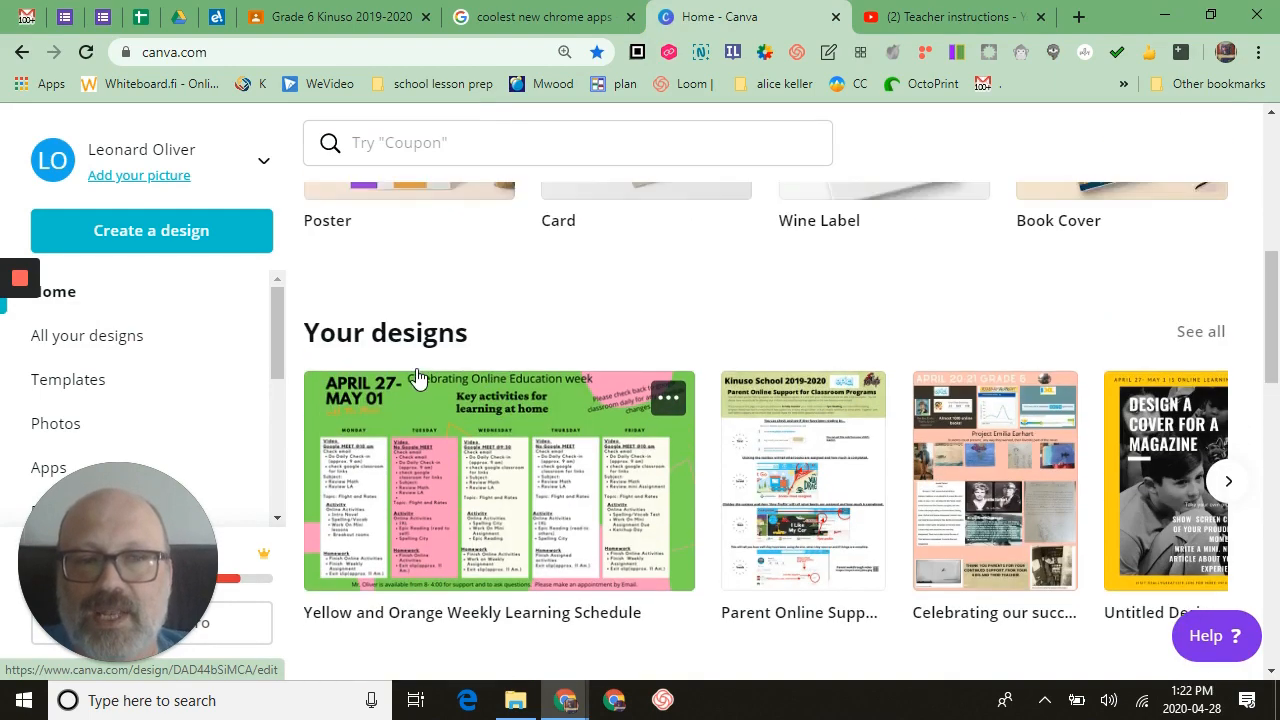
scroll(418, 377, "up", 3)
Search the design types for "facebook", choose Facebook Ad and start a blank design of that type
left_click(576, 163)
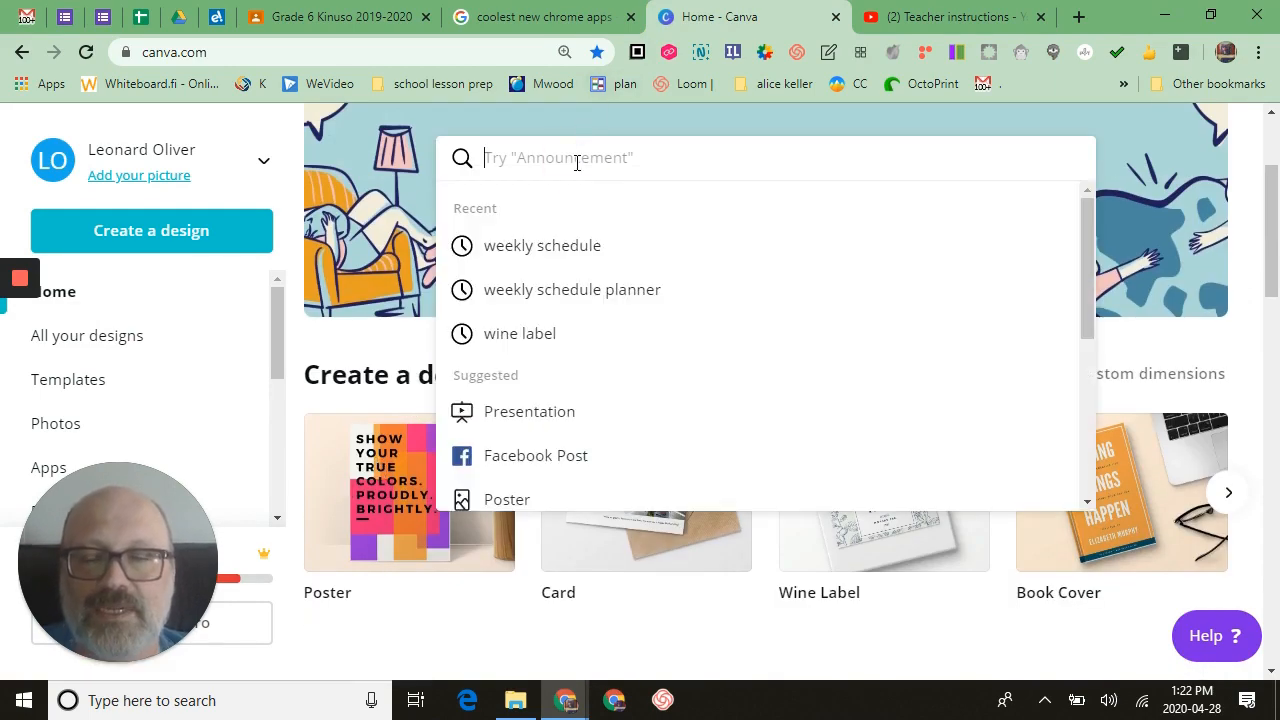
type("face")
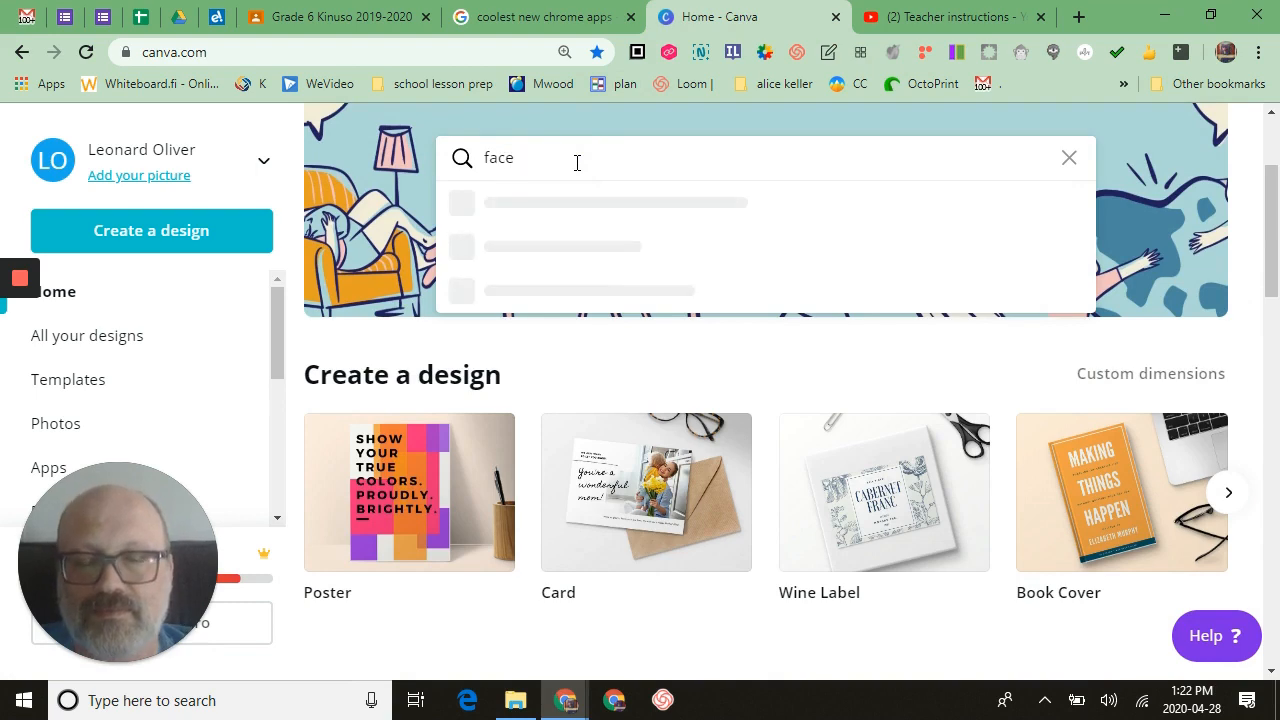
type("book")
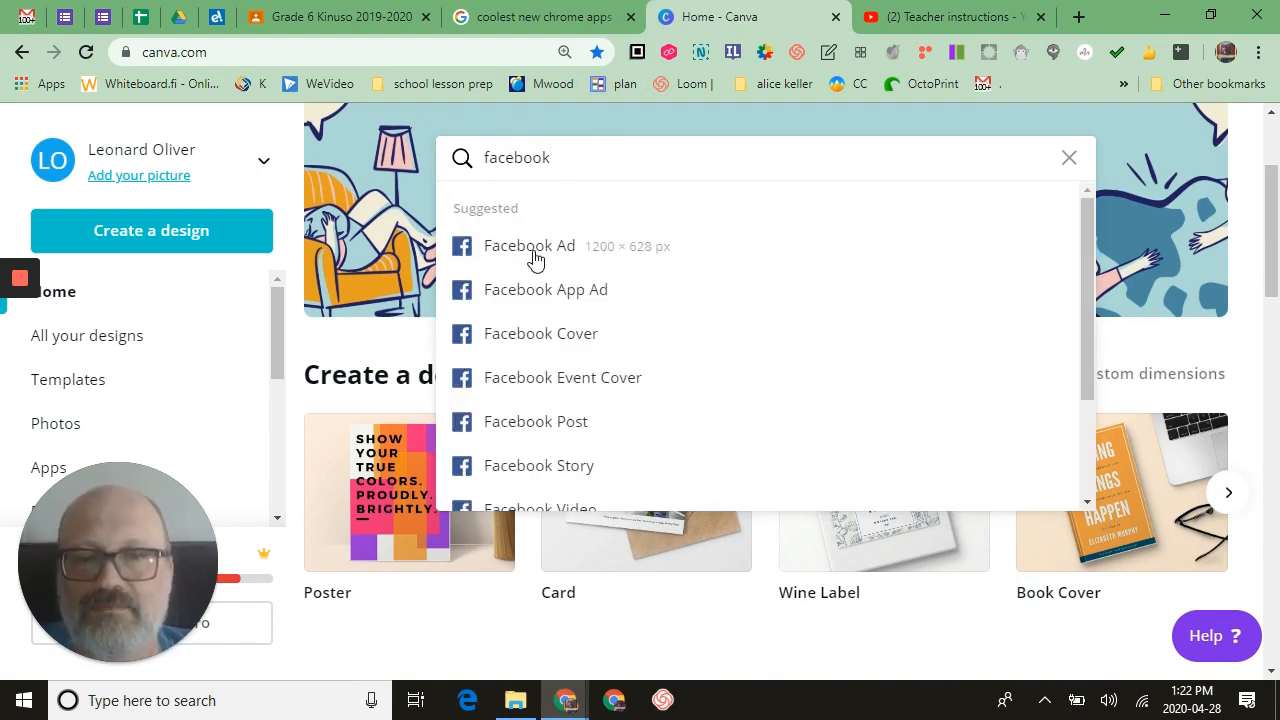
left_click(530, 248)
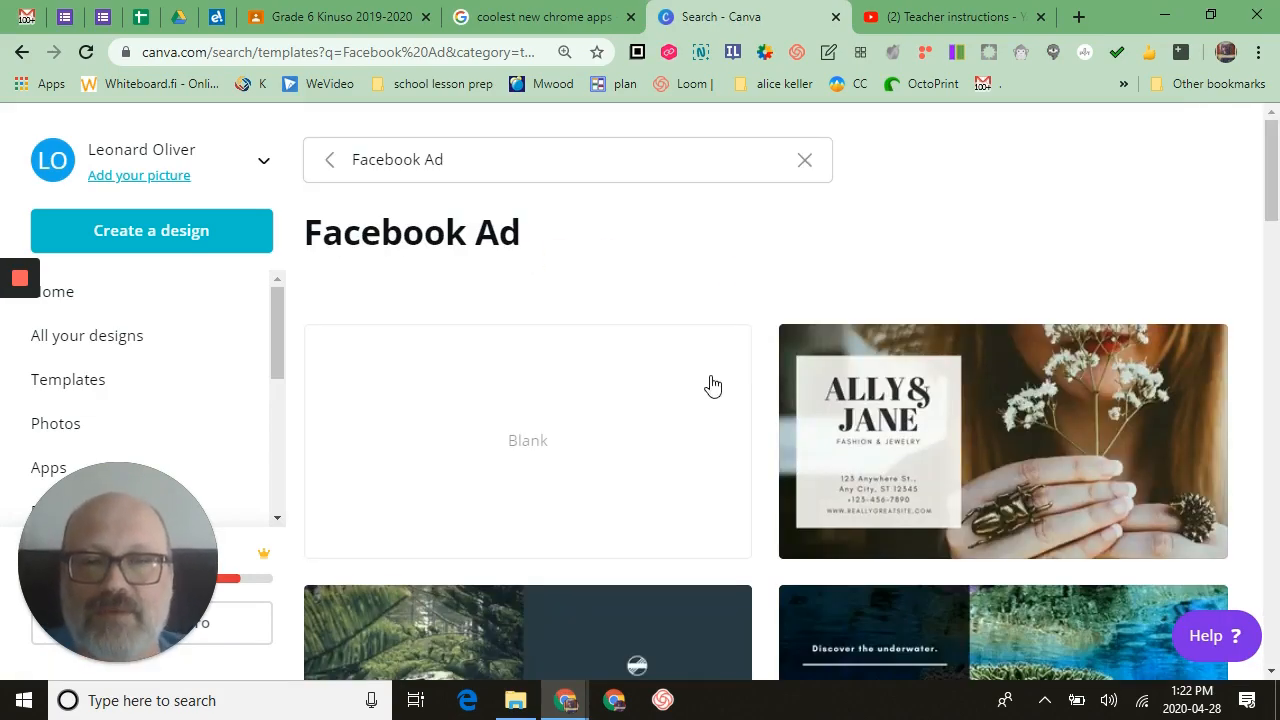
left_click(607, 413)
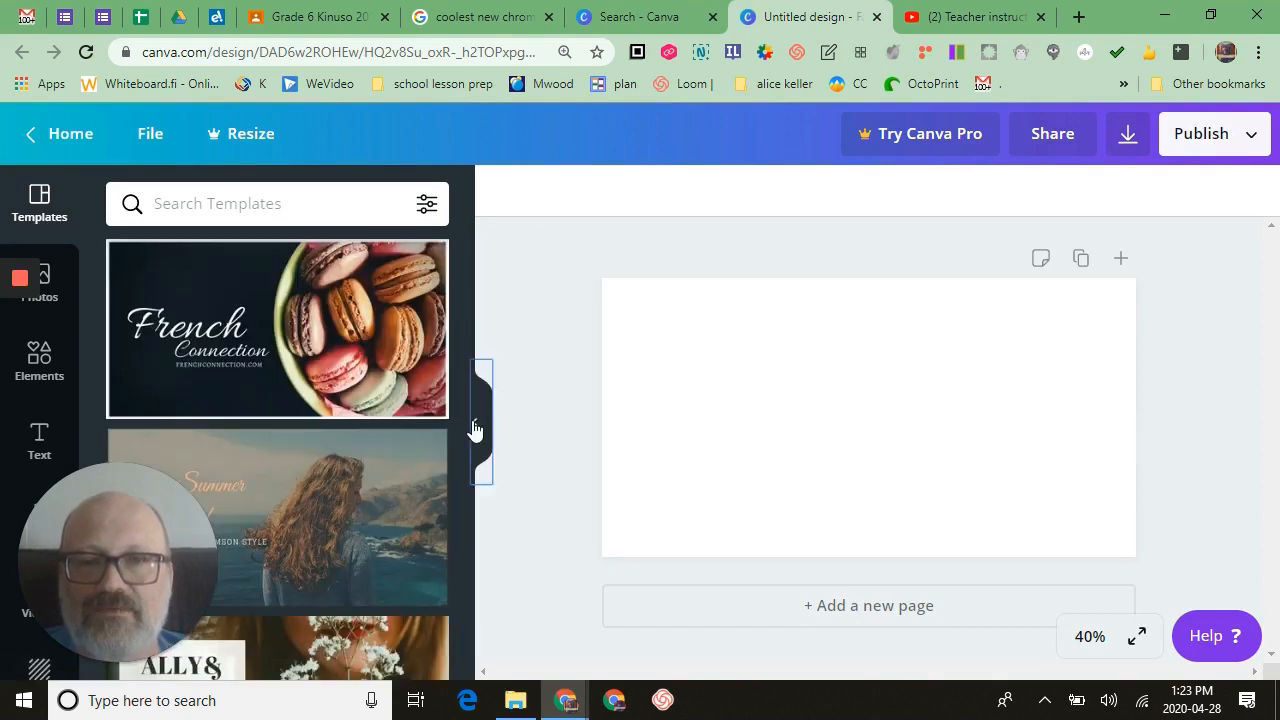
Browse the Facebook Ad templates offered for the blank page, checking which ones are free
left_click(472, 425)
left_click(46, 196)
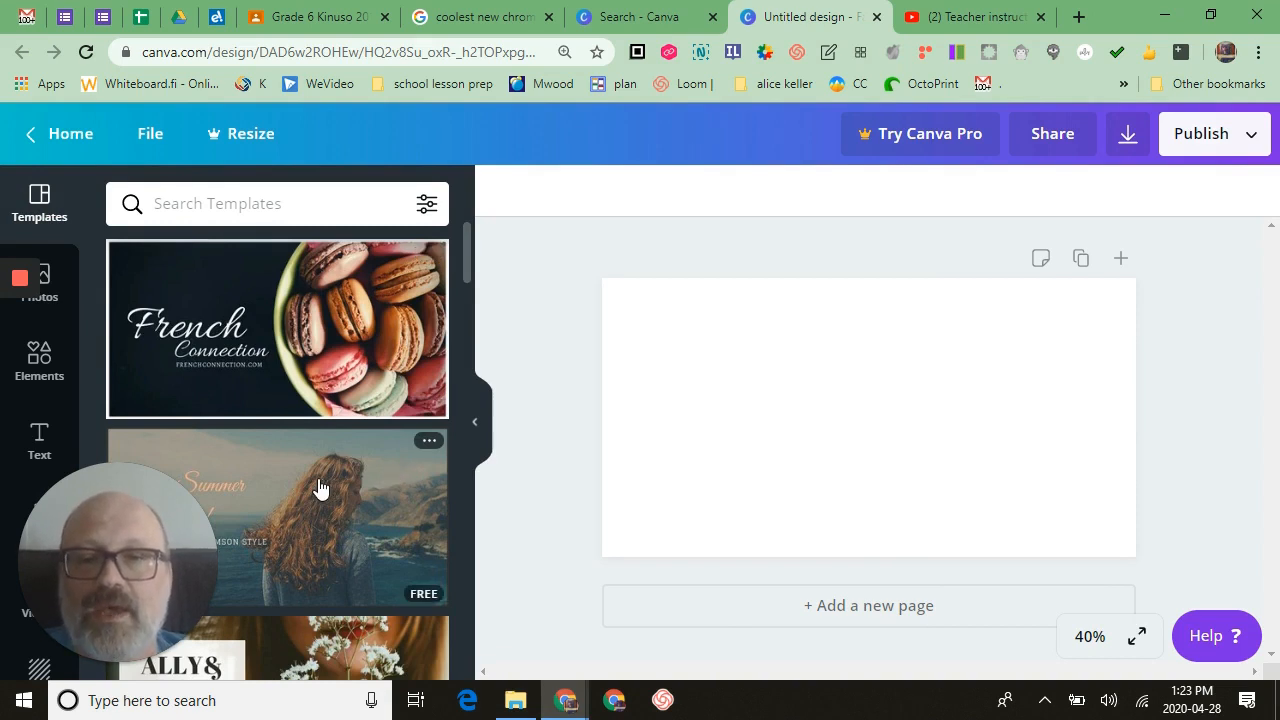
left_click_drag(129, 541, 1220, 200)
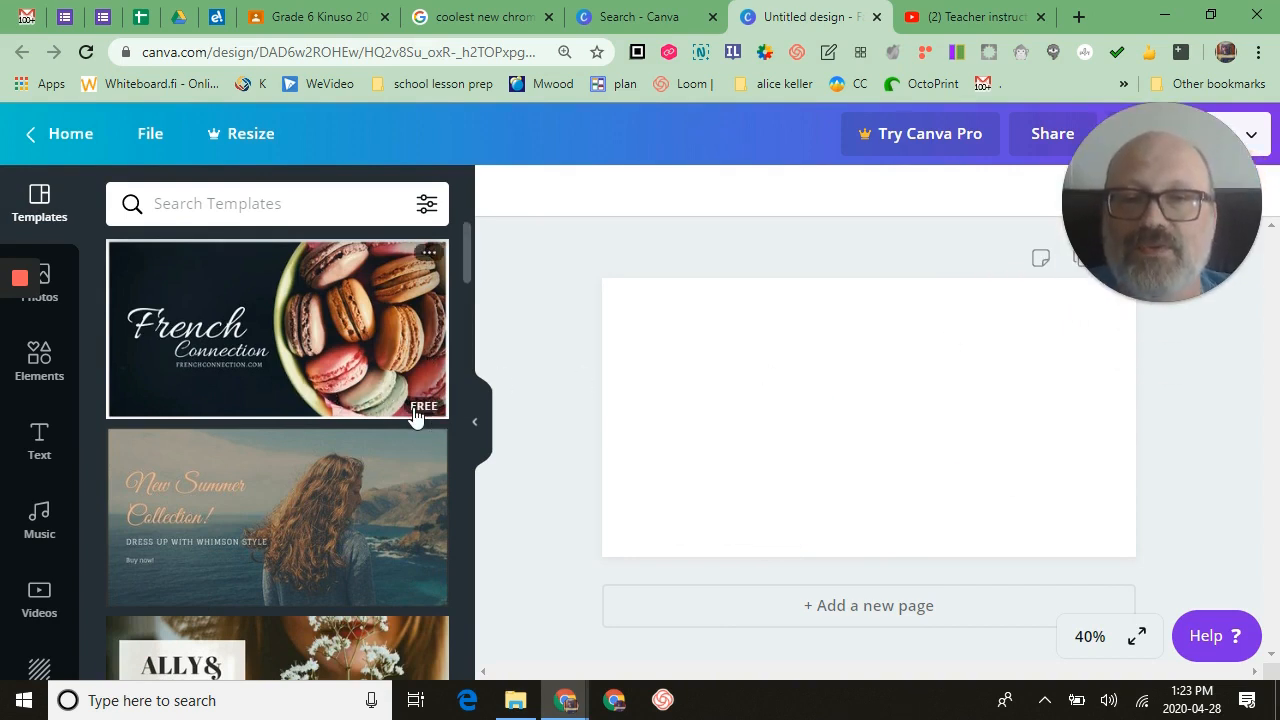
scroll(305, 428, "down", 5)
scroll(306, 426, "down", 6)
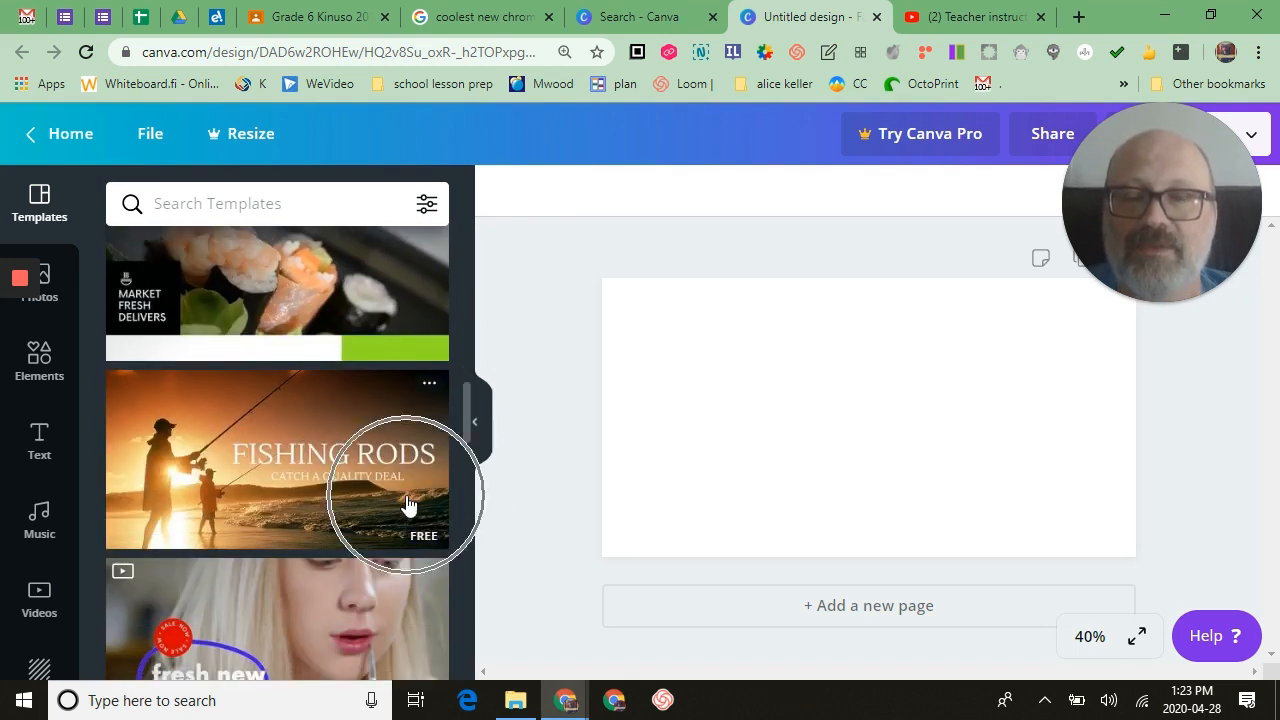
scroll(300, 490, "down", 8)
scroll(260, 462, "down", 8)
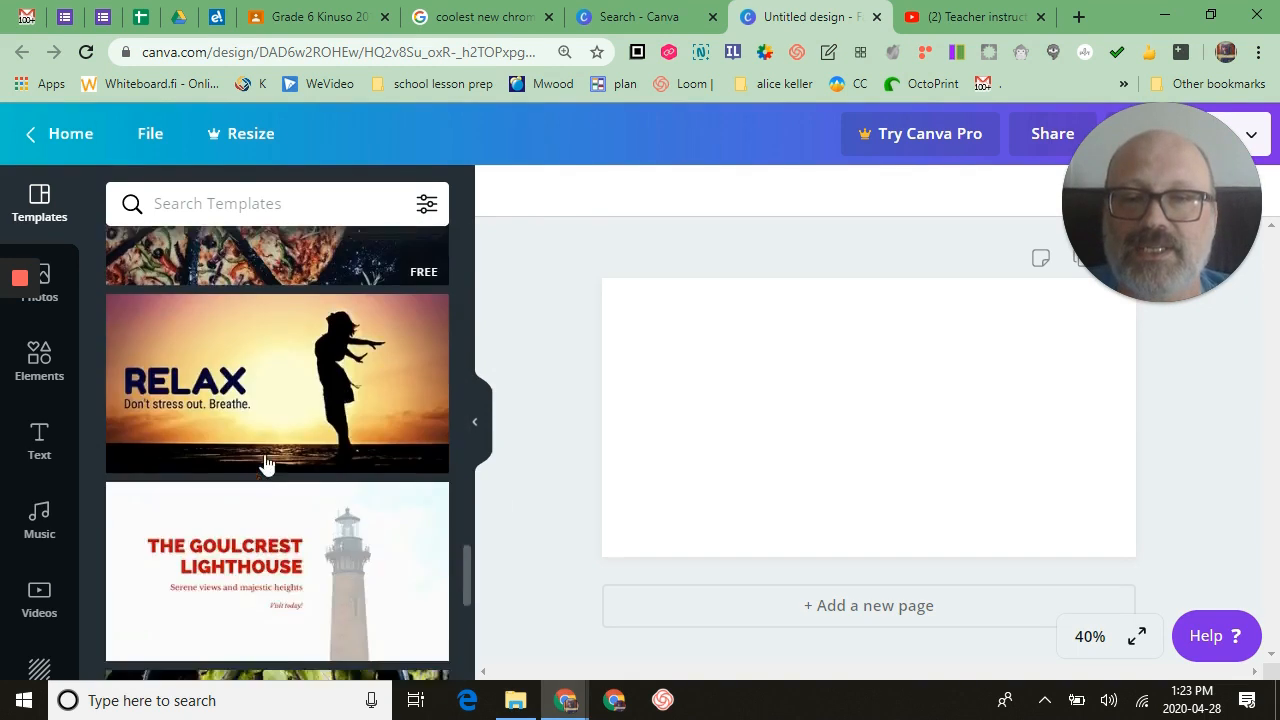
scroll(256, 462, "down", 2)
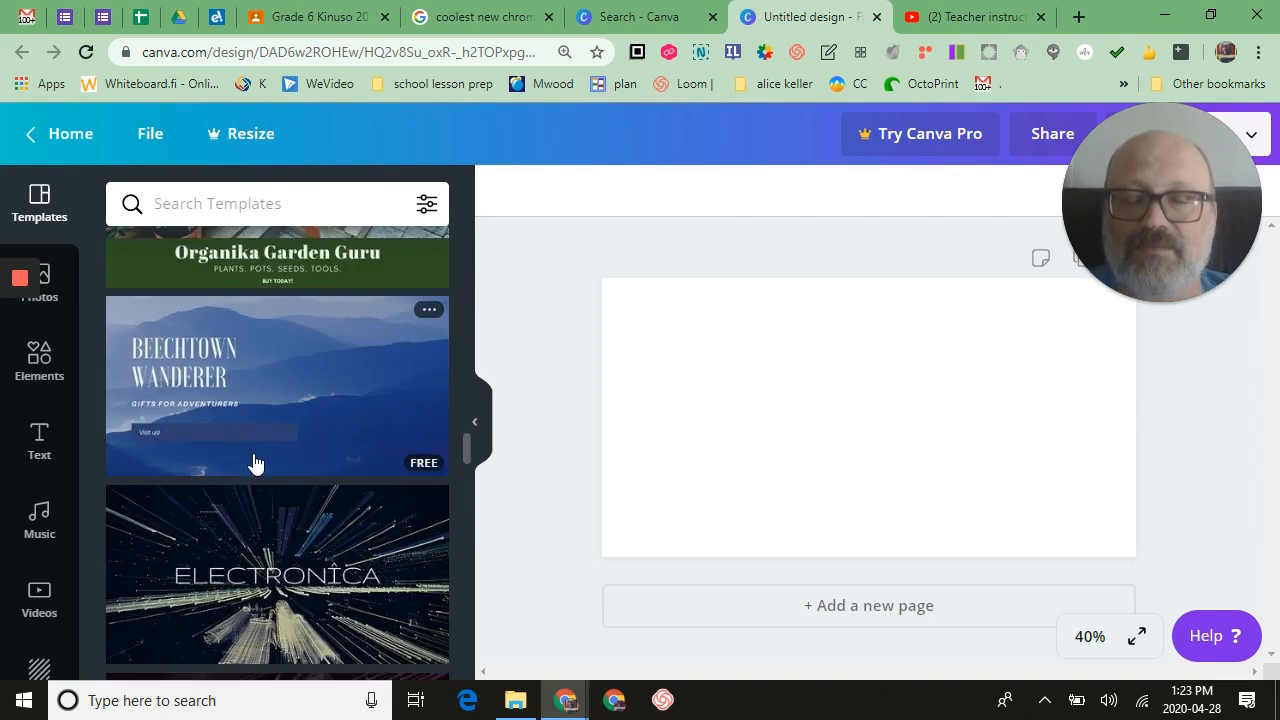
scroll(253, 462, "down", 5)
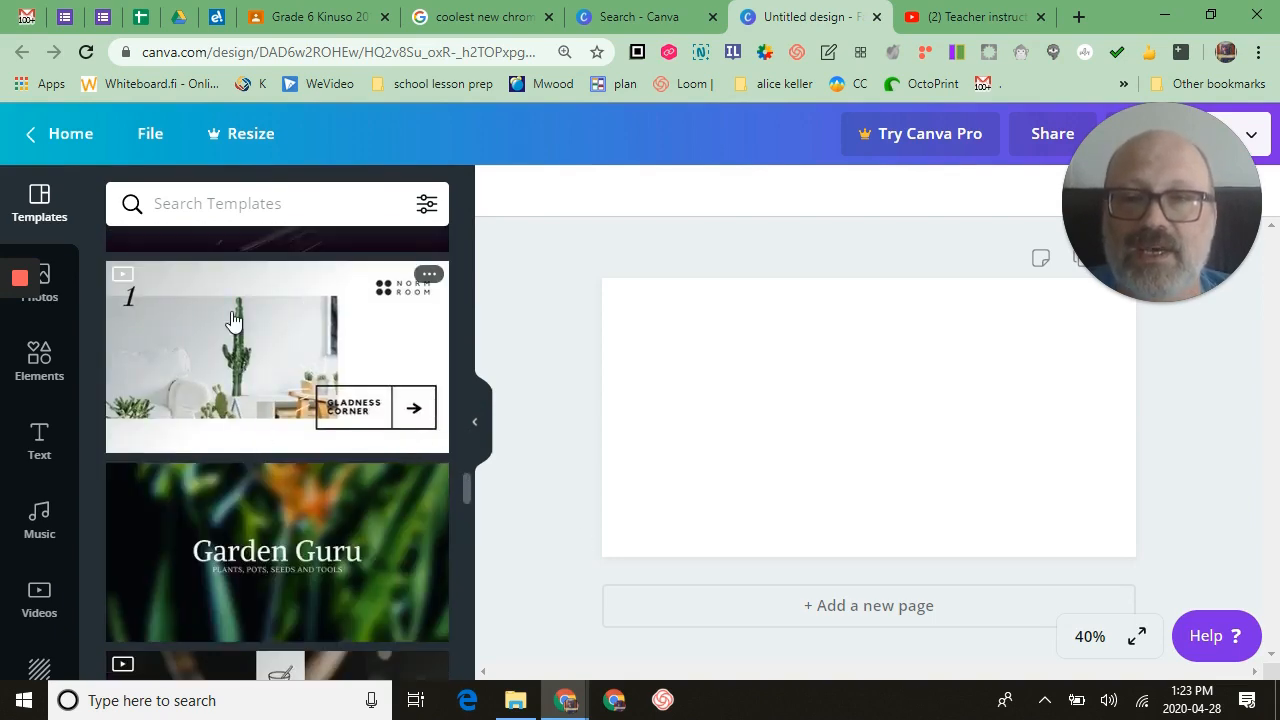
Apply the free French Connection macaron template to the blank page and hide the template list
scroll(232, 320, "up", 10)
scroll(232, 320, "up", 4)
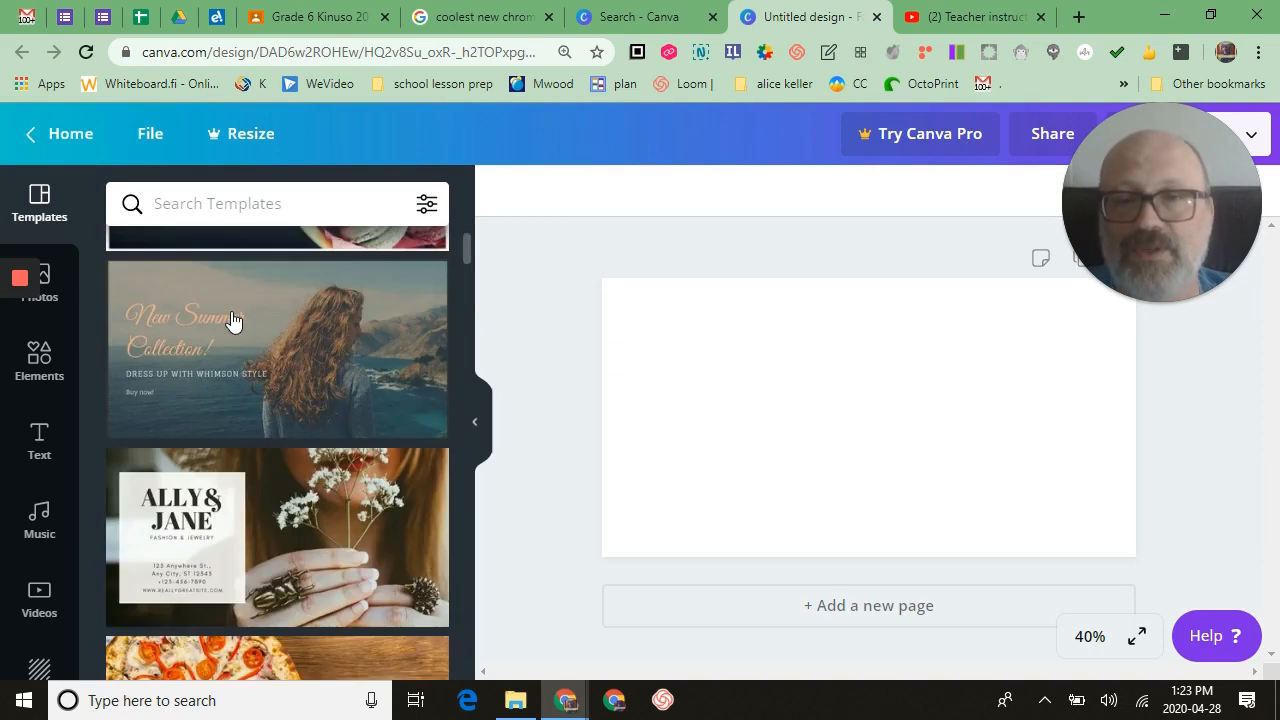
scroll(323, 371, "up", 2)
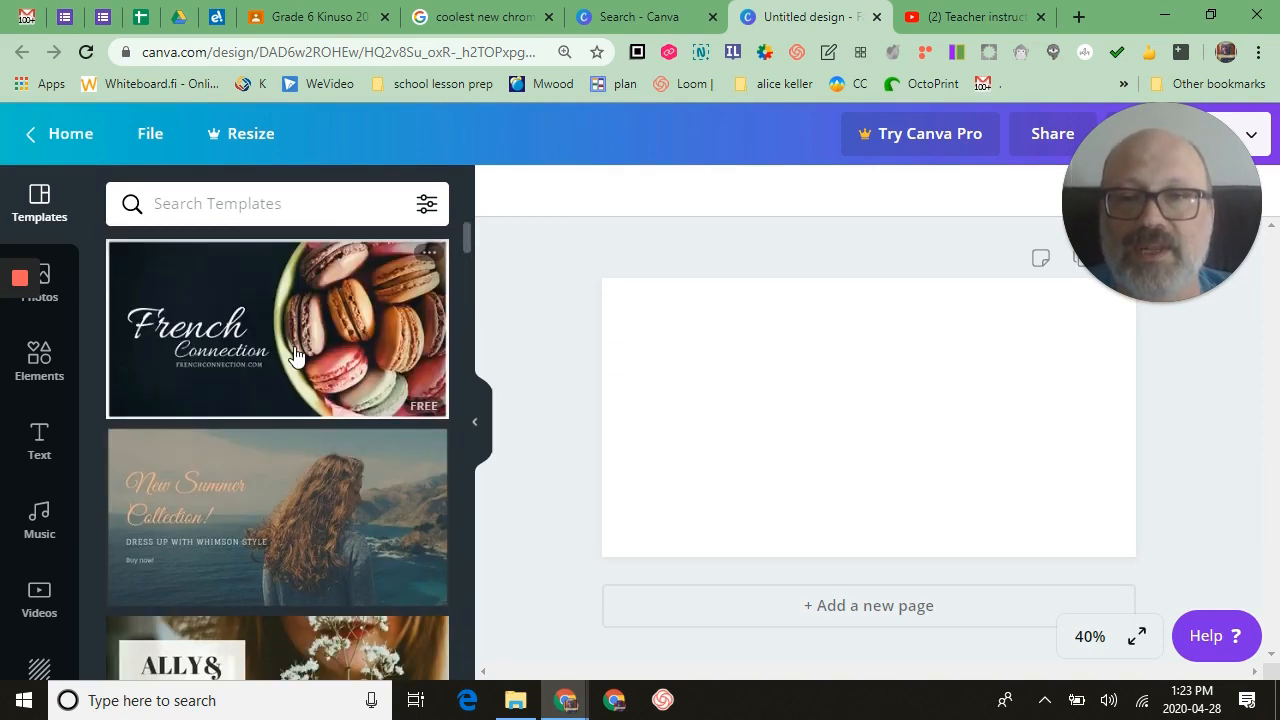
left_click(292, 352)
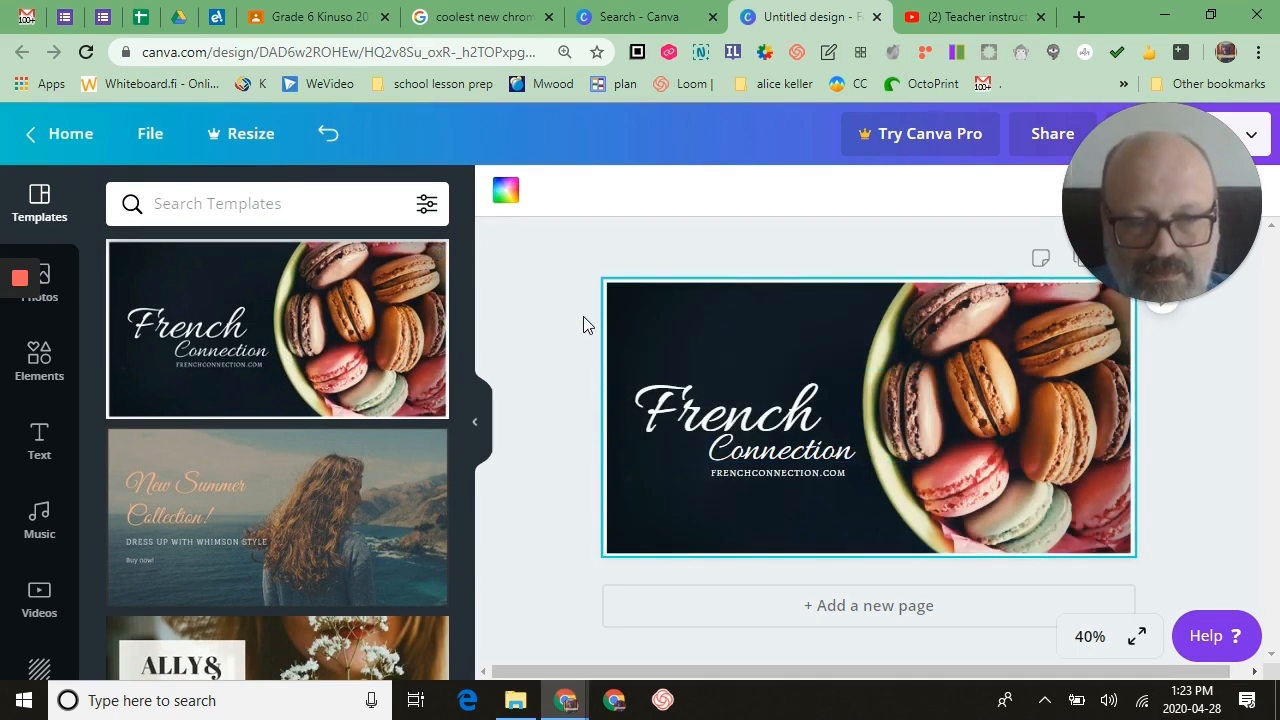
left_click(474, 432)
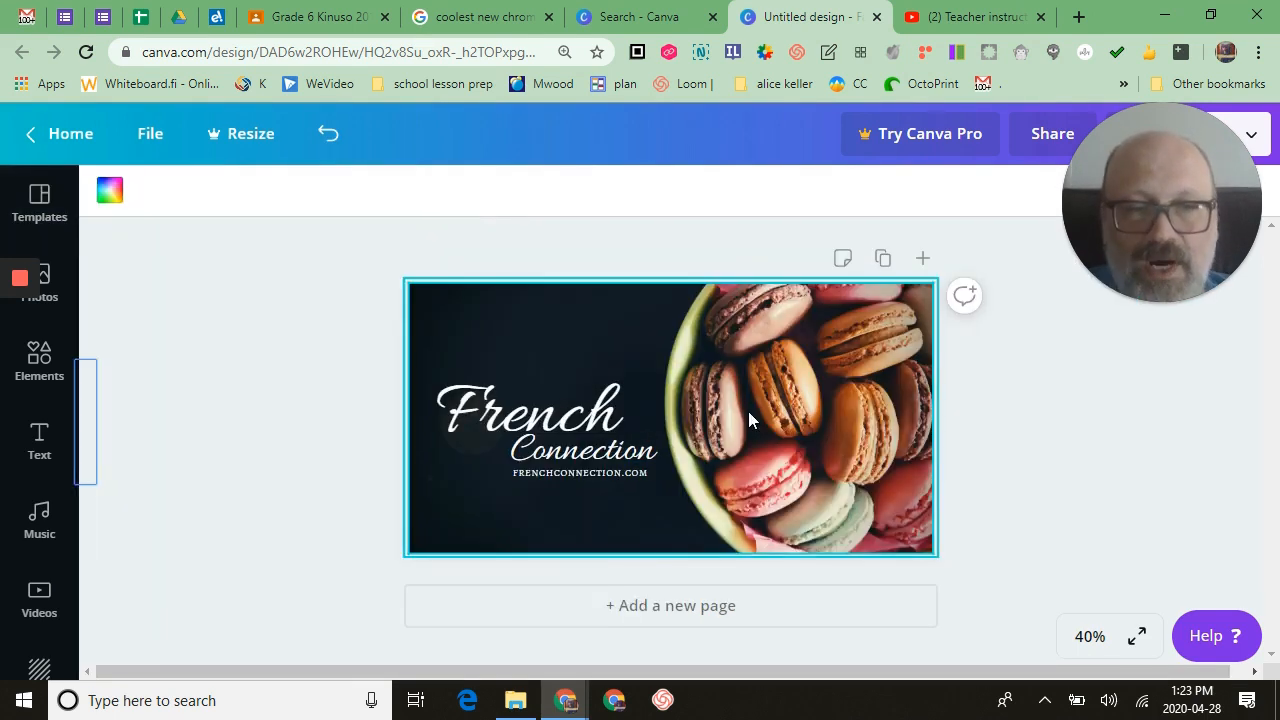
Select the "Connection" text and view its font and font size choices without changing them
left_click(783, 374)
left_click(557, 440)
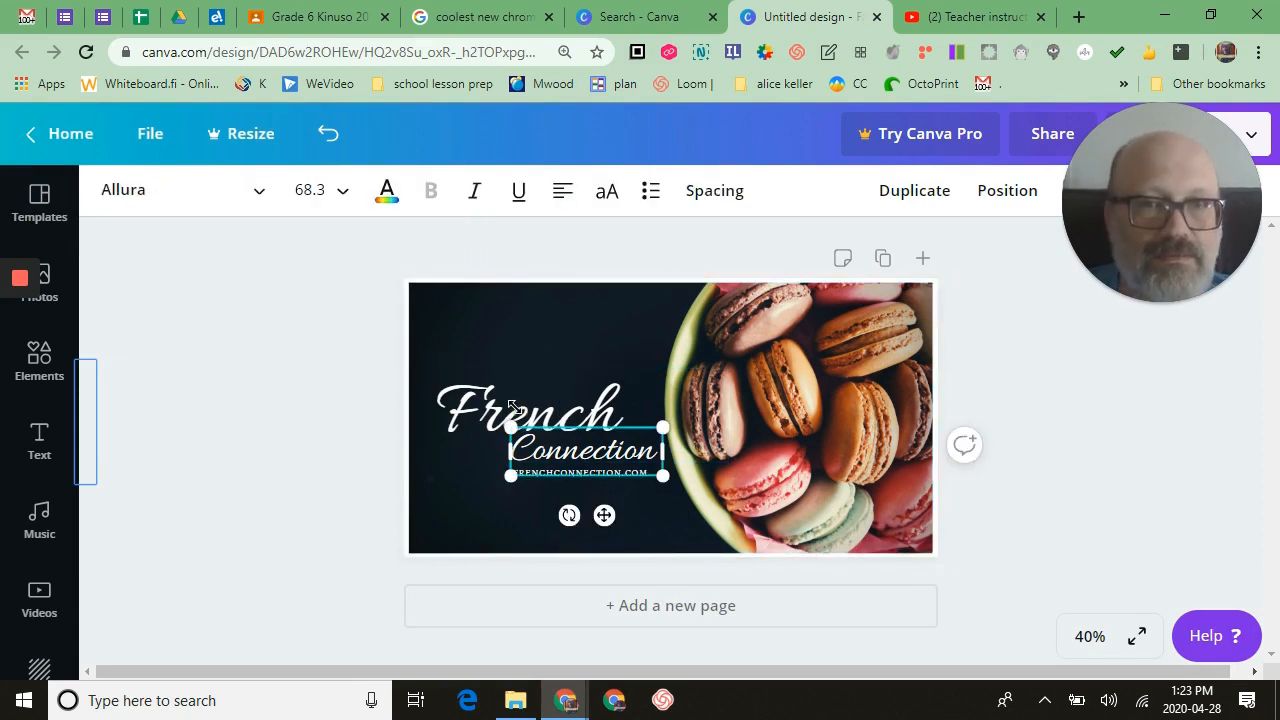
left_click(264, 196)
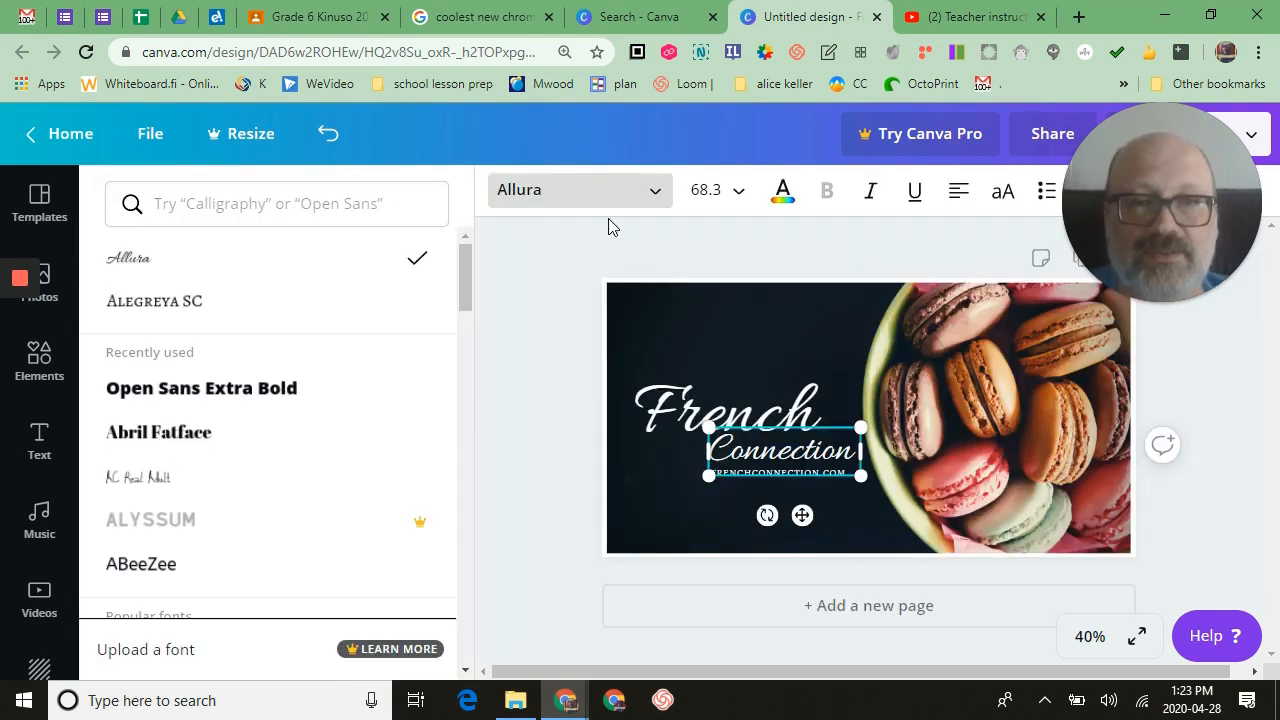
left_click(737, 200)
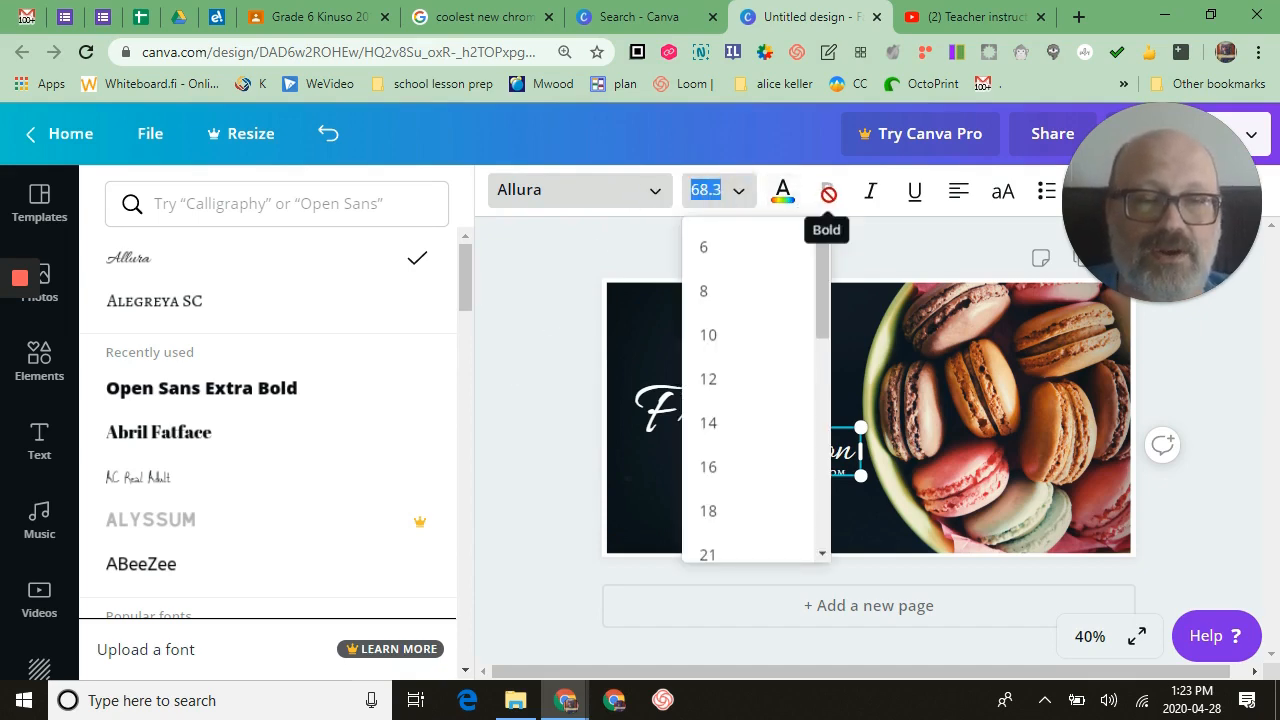
left_click(512, 305)
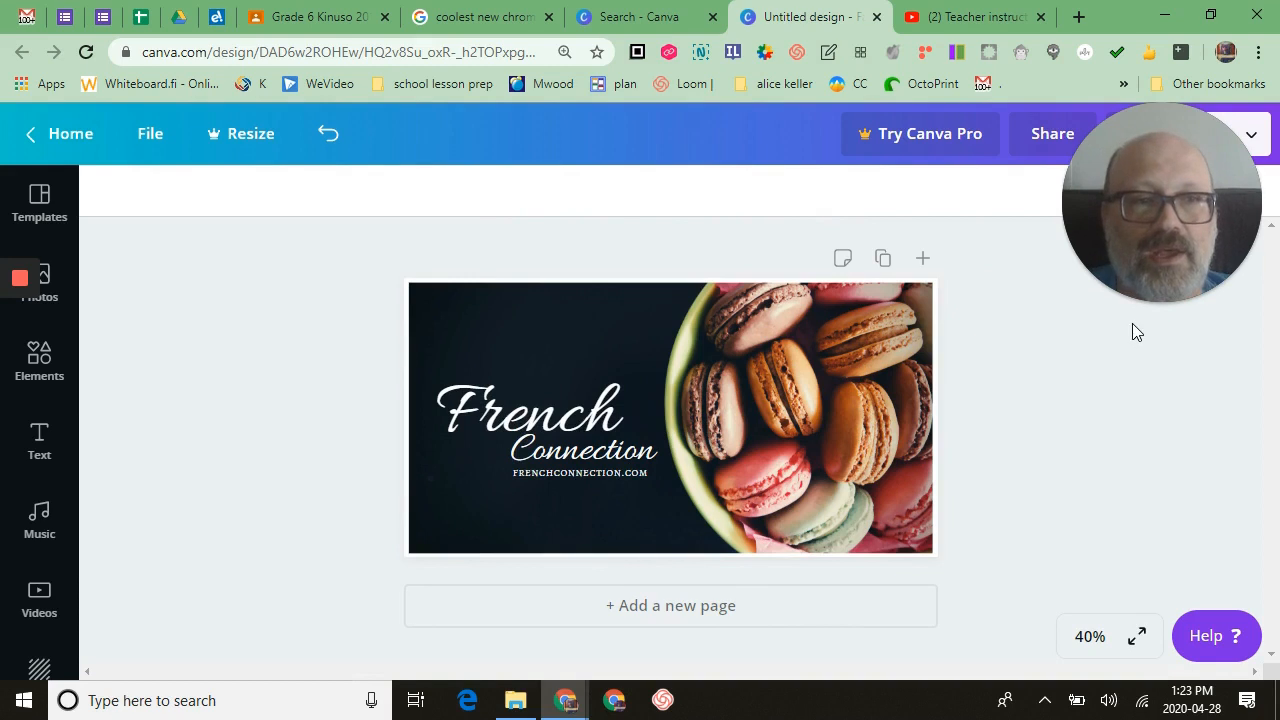
key("ctrl")
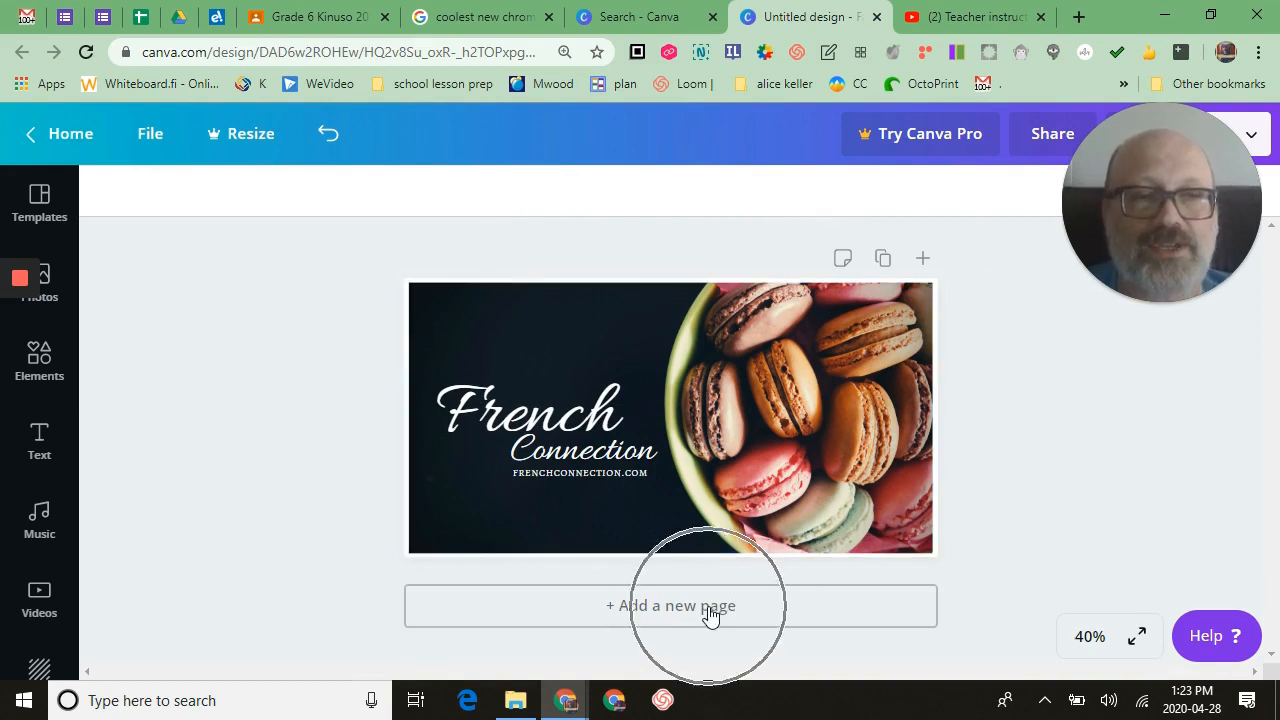
Look through the photo library's trending photos and the results for "arrow", clear the search and hide the library
left_click(62, 298)
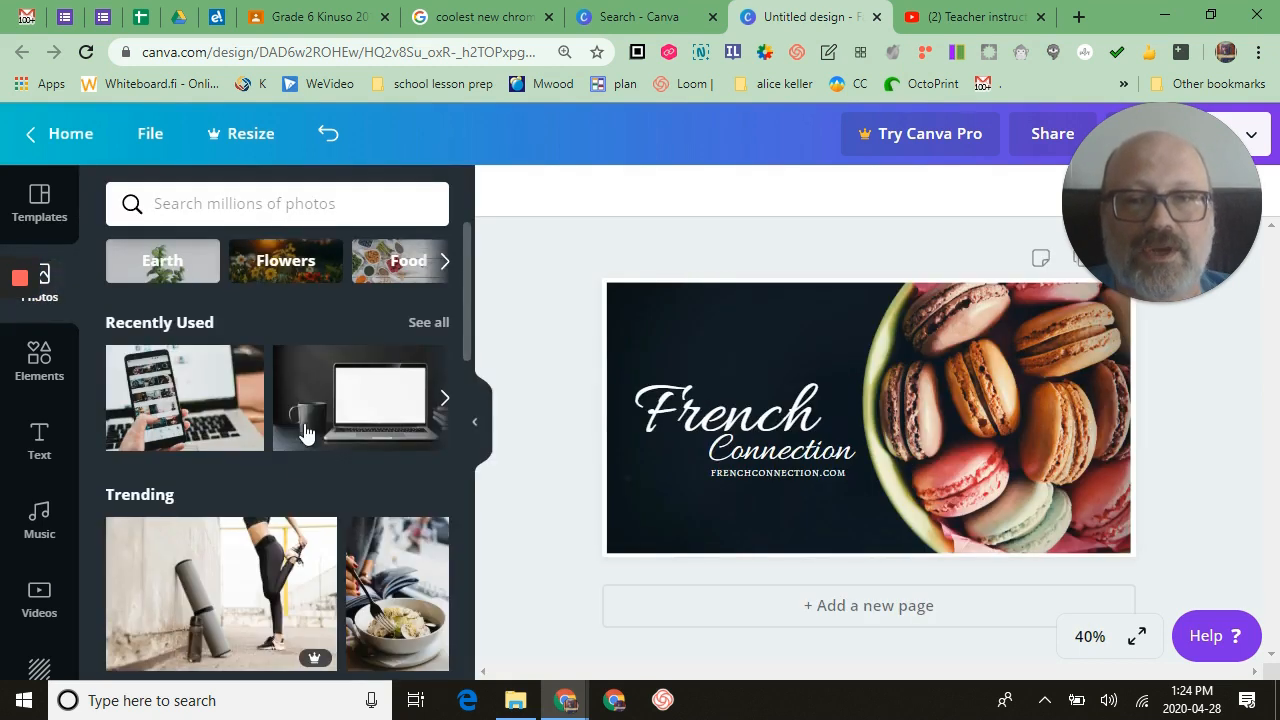
scroll(258, 532, "down", 2)
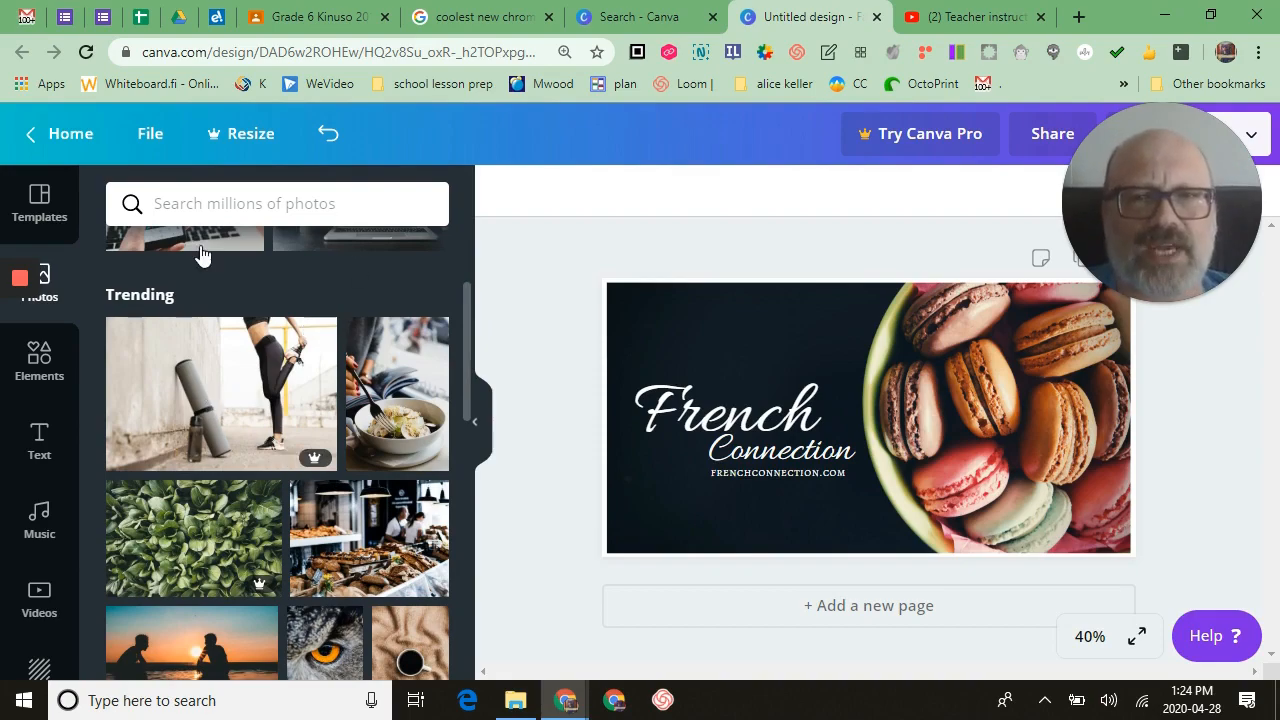
left_click(213, 205)
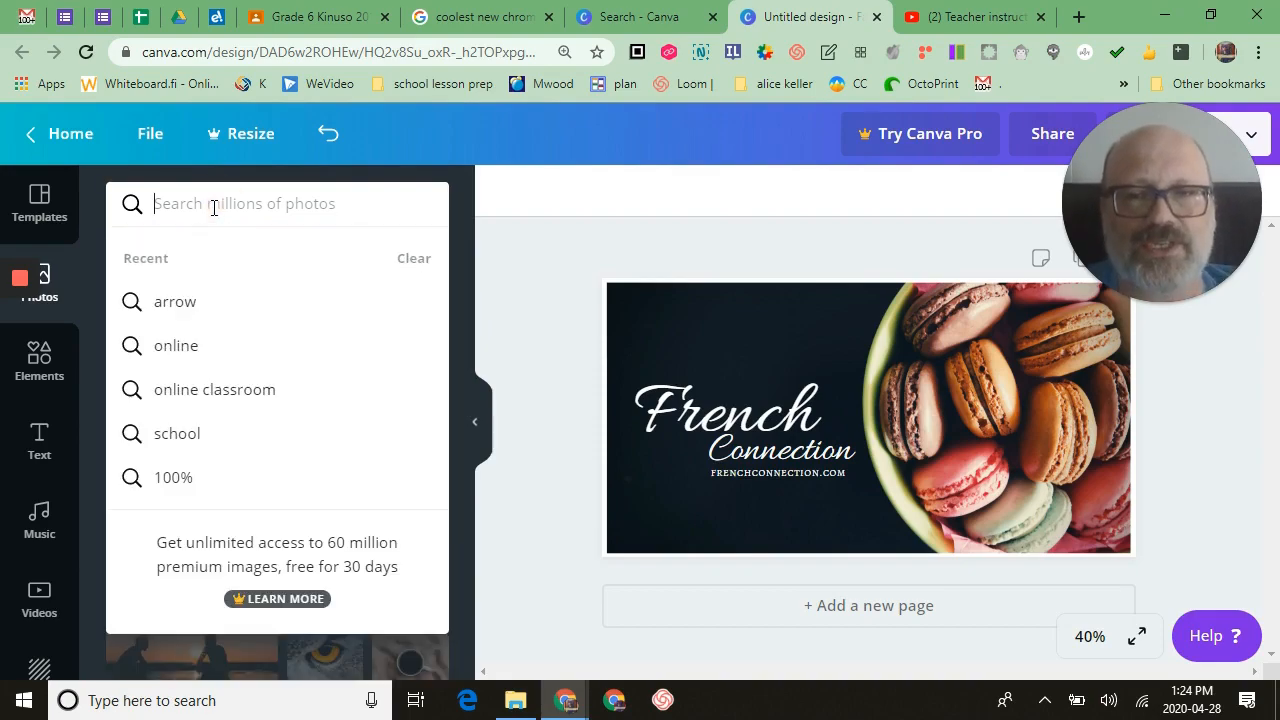
left_click(206, 306)
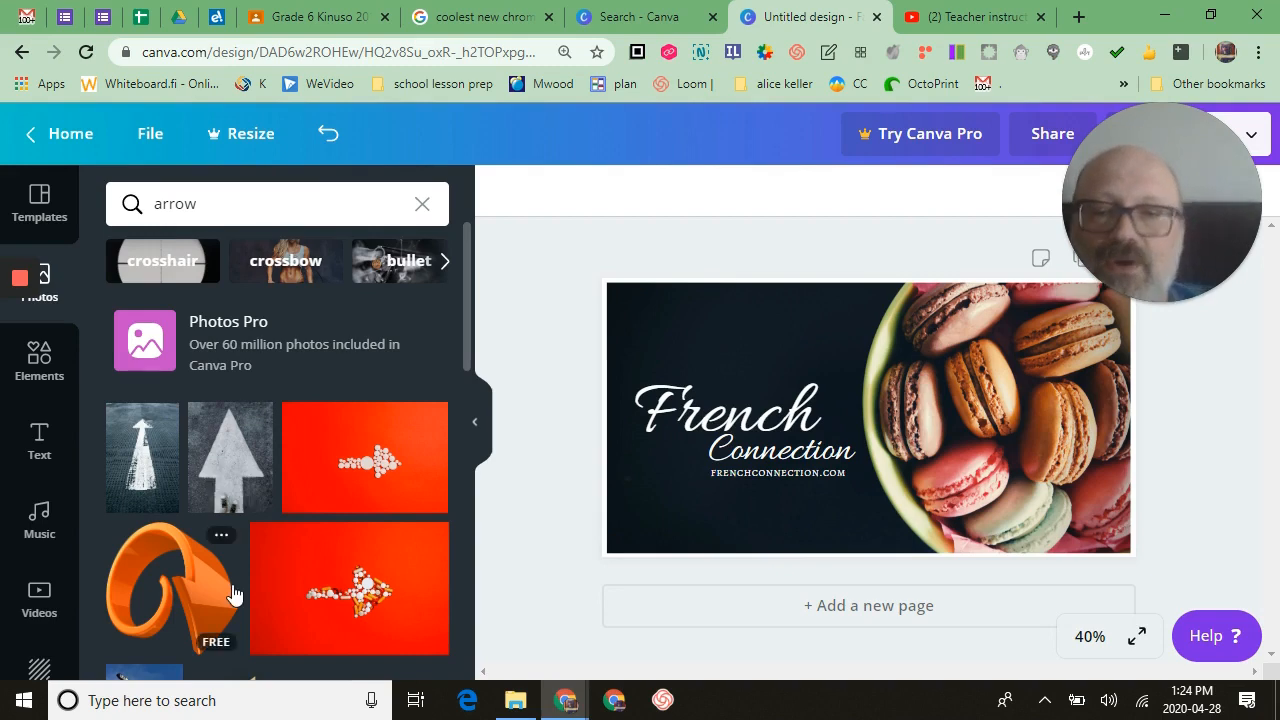
scroll(309, 549, "down", 5)
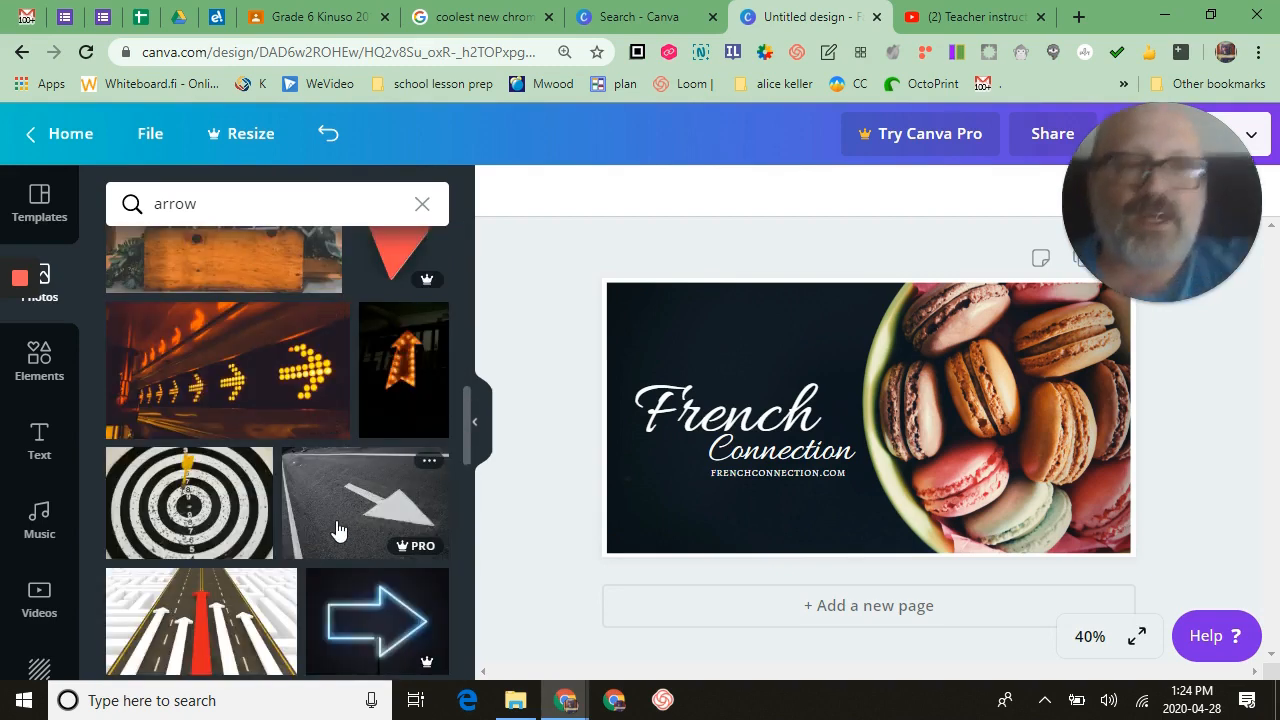
scroll(333, 520, "up", 6)
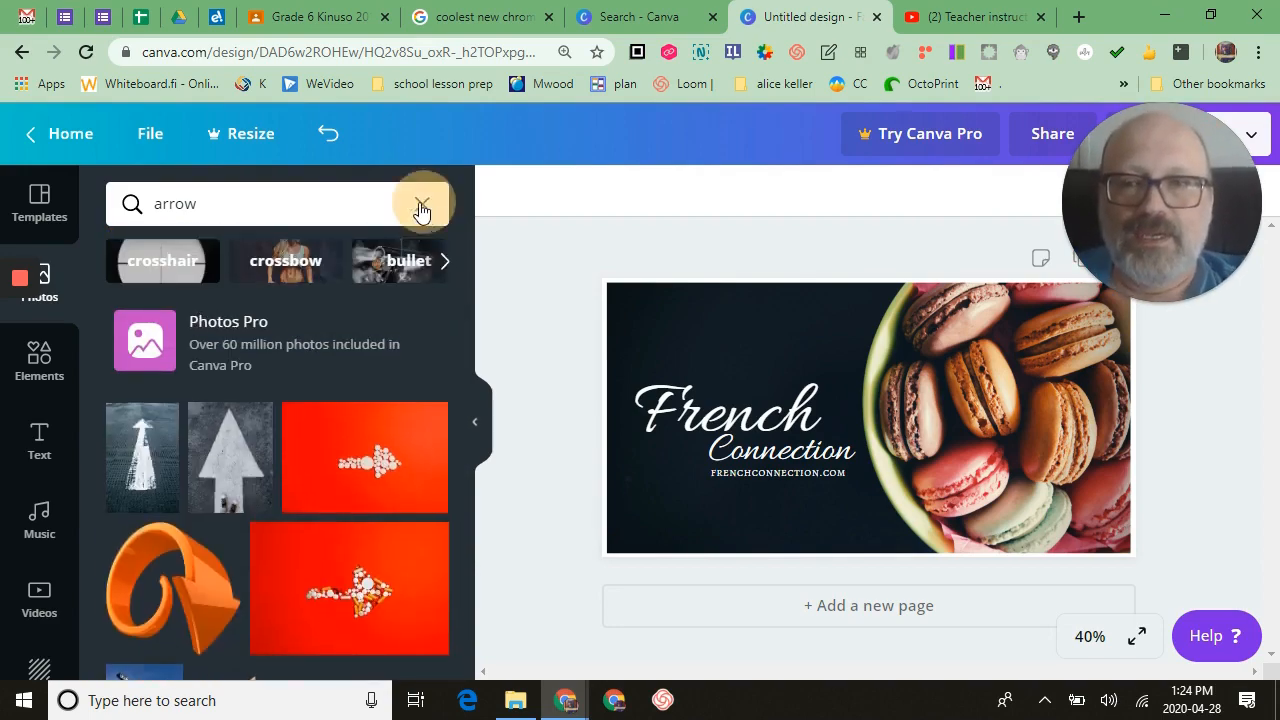
left_click(423, 206)
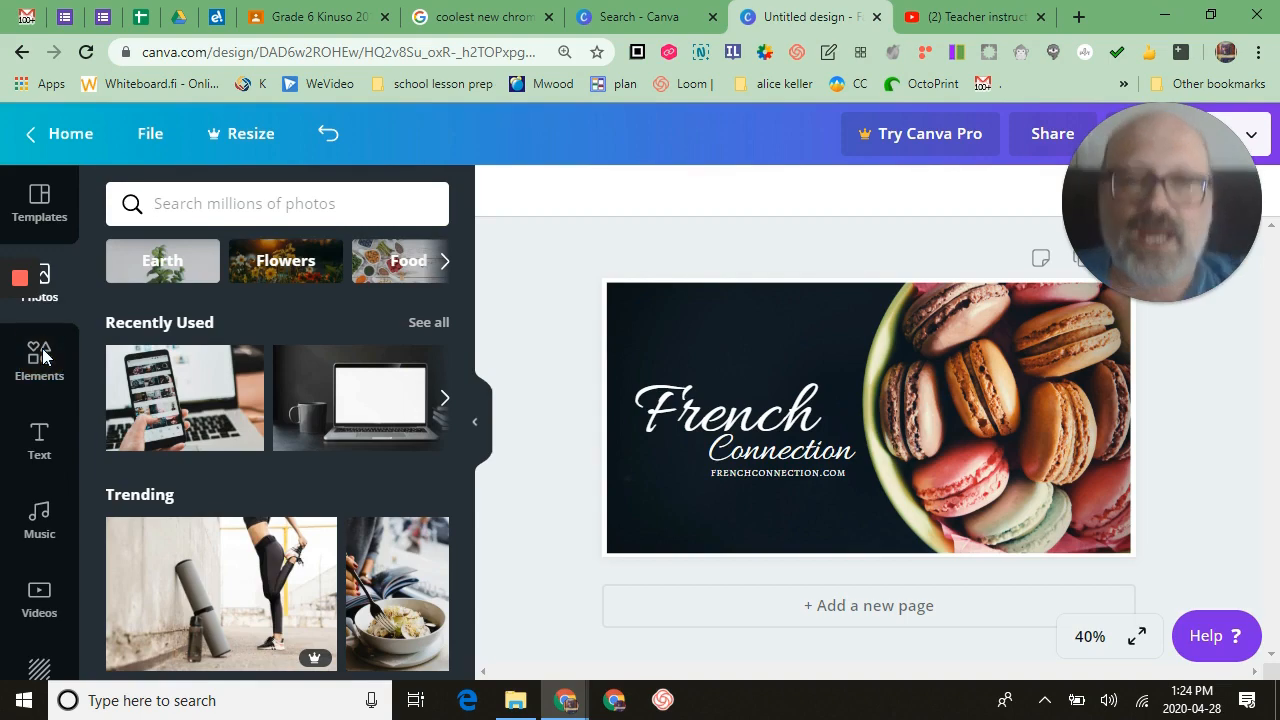
mouse_move(40, 368)
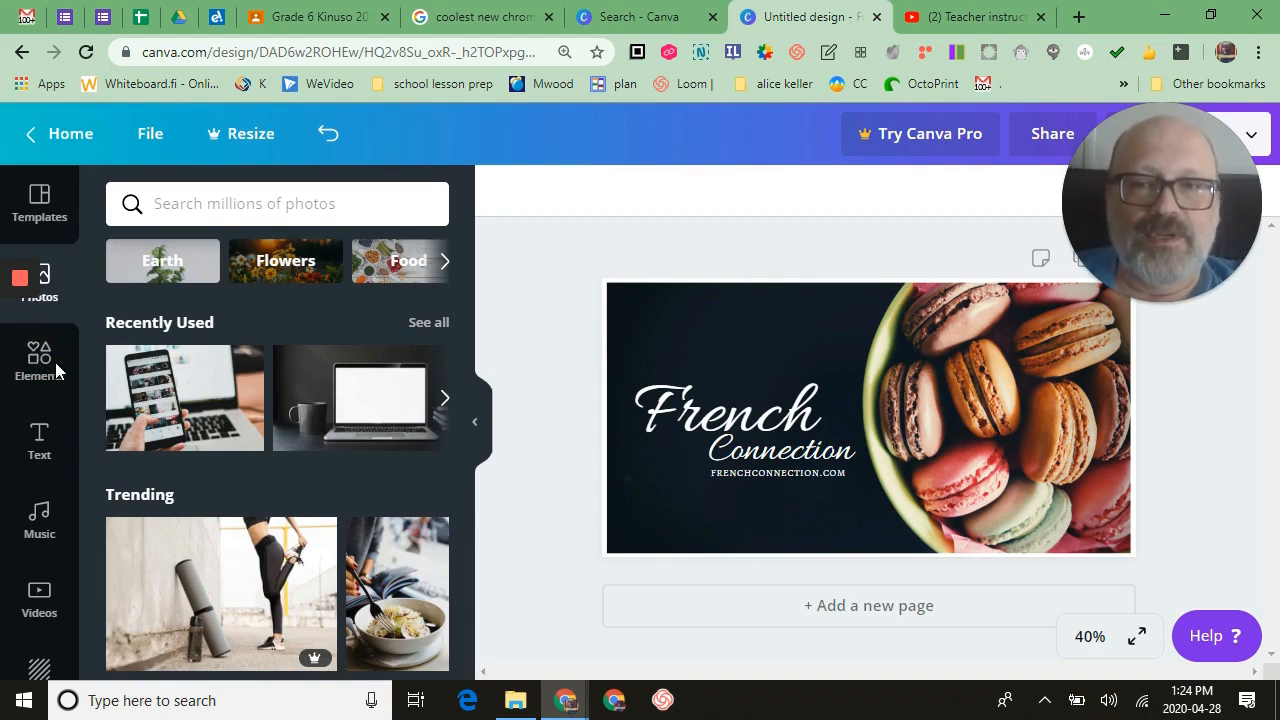
left_click(488, 428)
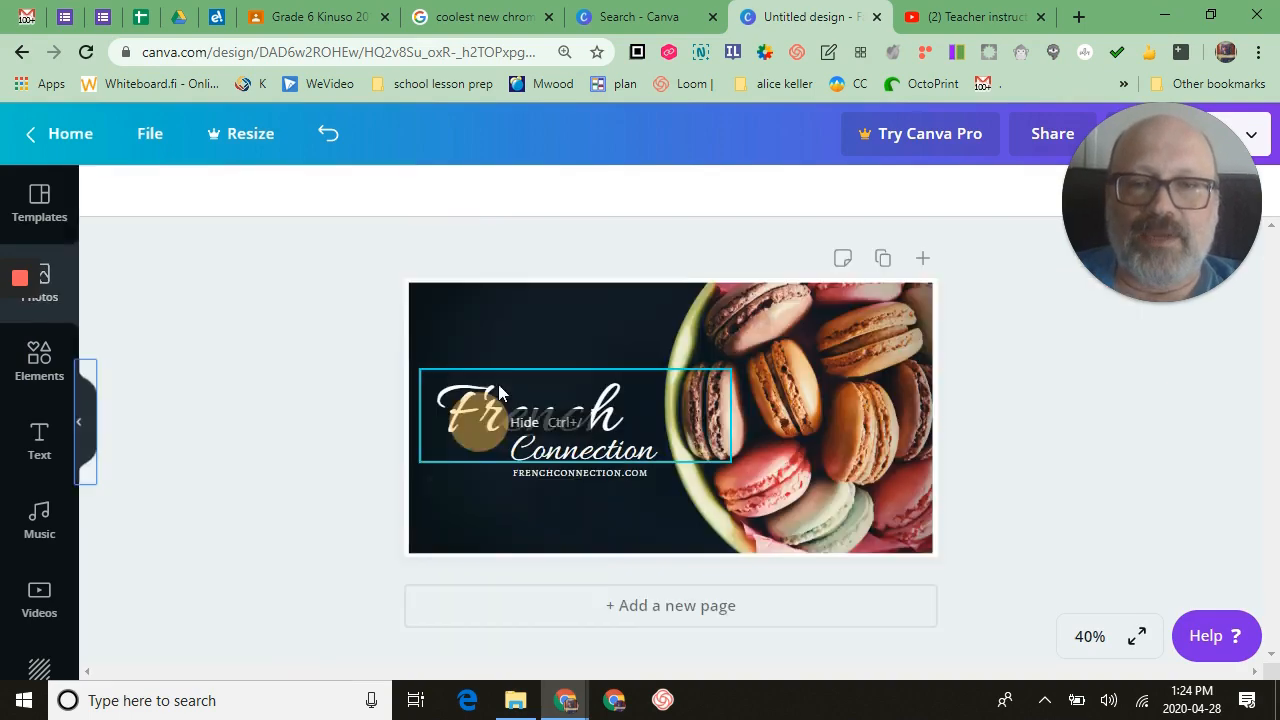
Open the elements library and look through its shapes, frames and stickers
mouse_move(43, 392)
left_click(55, 368)
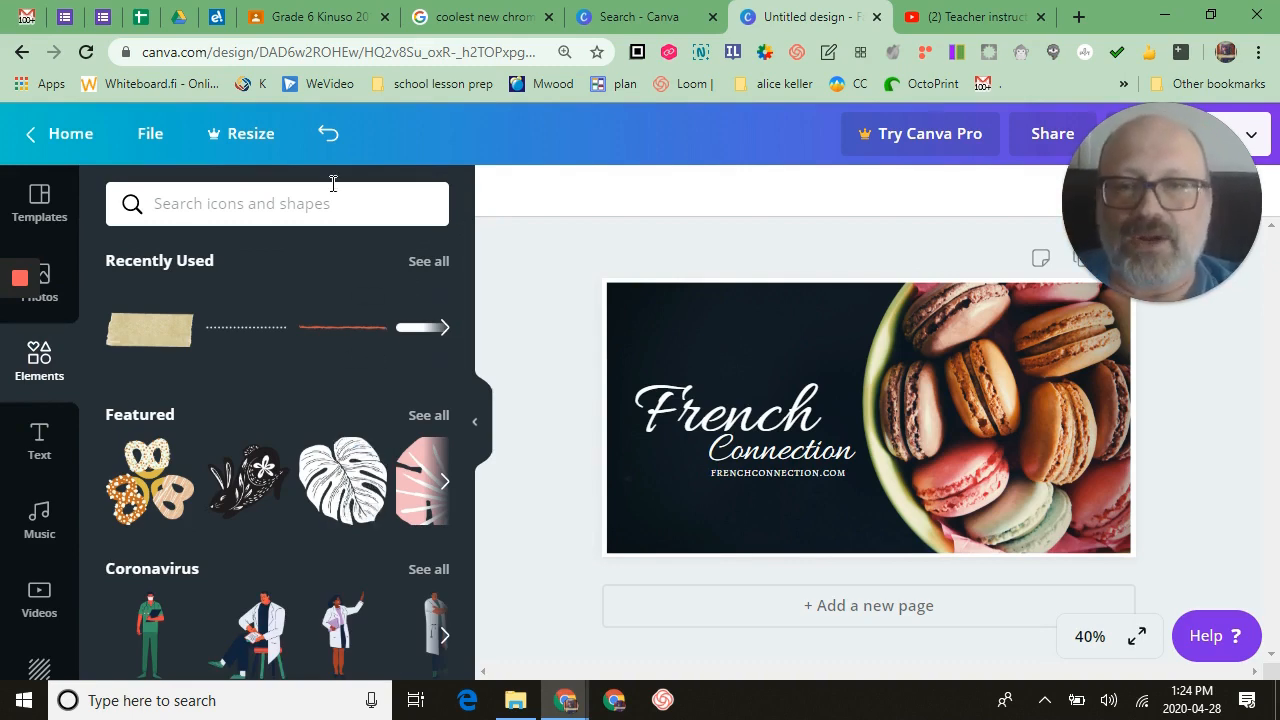
scroll(266, 424, "down", 5)
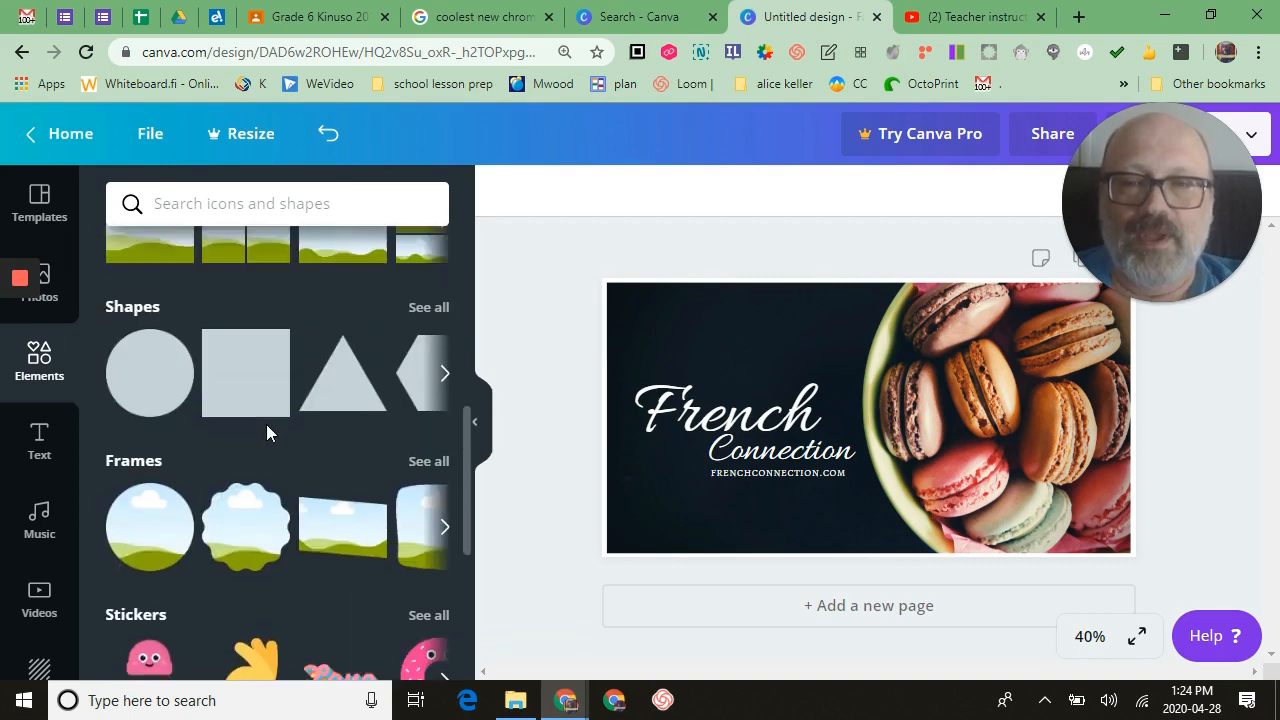
scroll(266, 432, "down", 1)
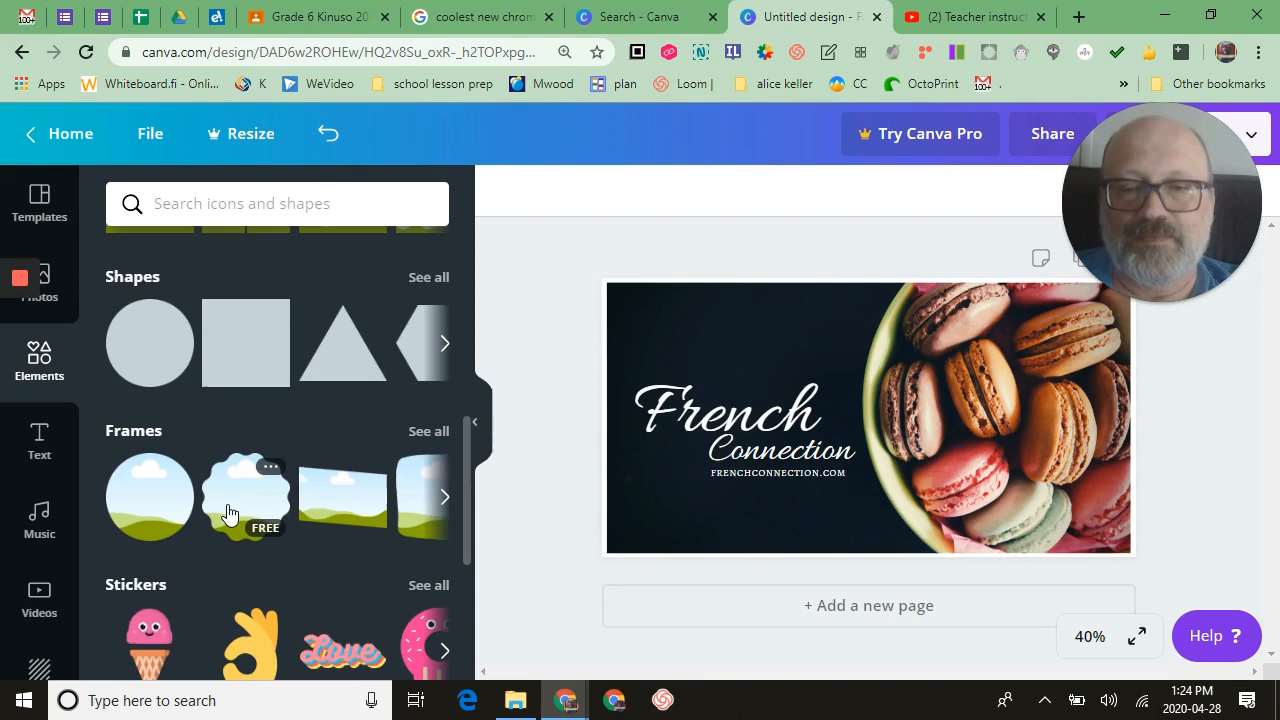
Add the scalloped circle frame to the page and move it up so it overlaps the top of the "French" text
left_click_drag(228, 513, 739, 389)
left_click_drag(690, 291, 773, 374)
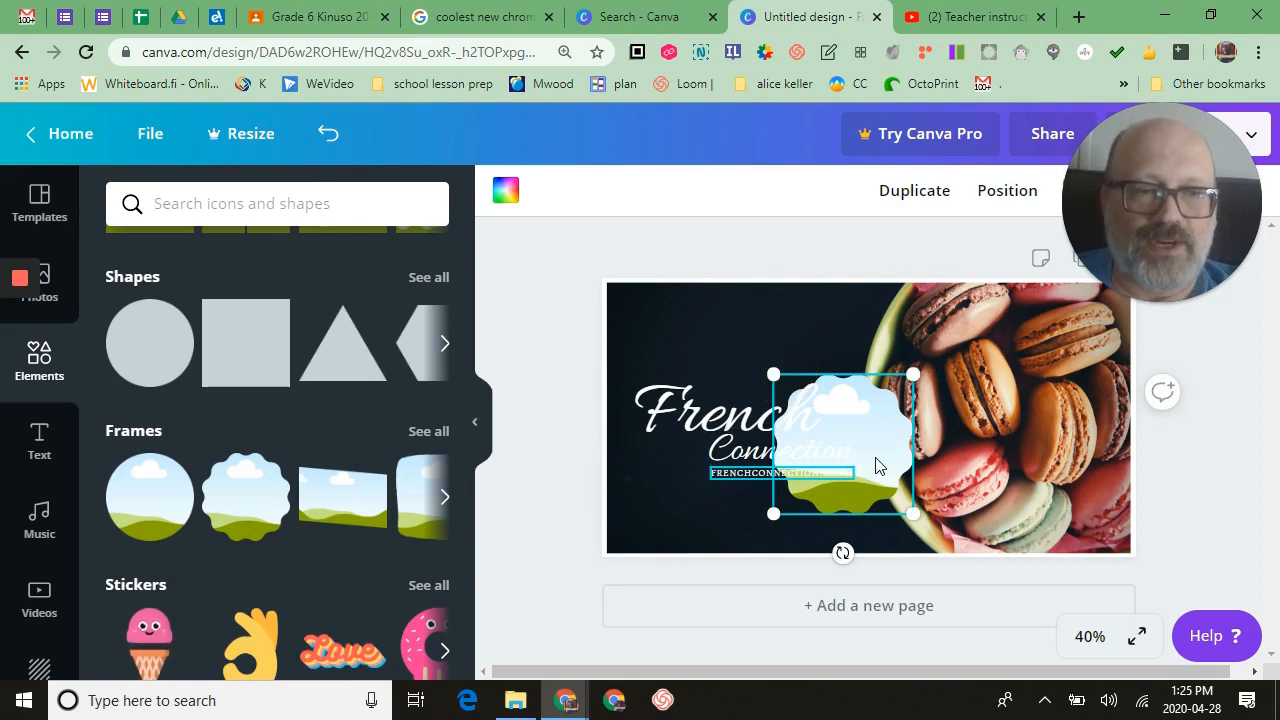
left_click_drag(894, 490, 872, 425)
left_click_drag(846, 349, 735, 313)
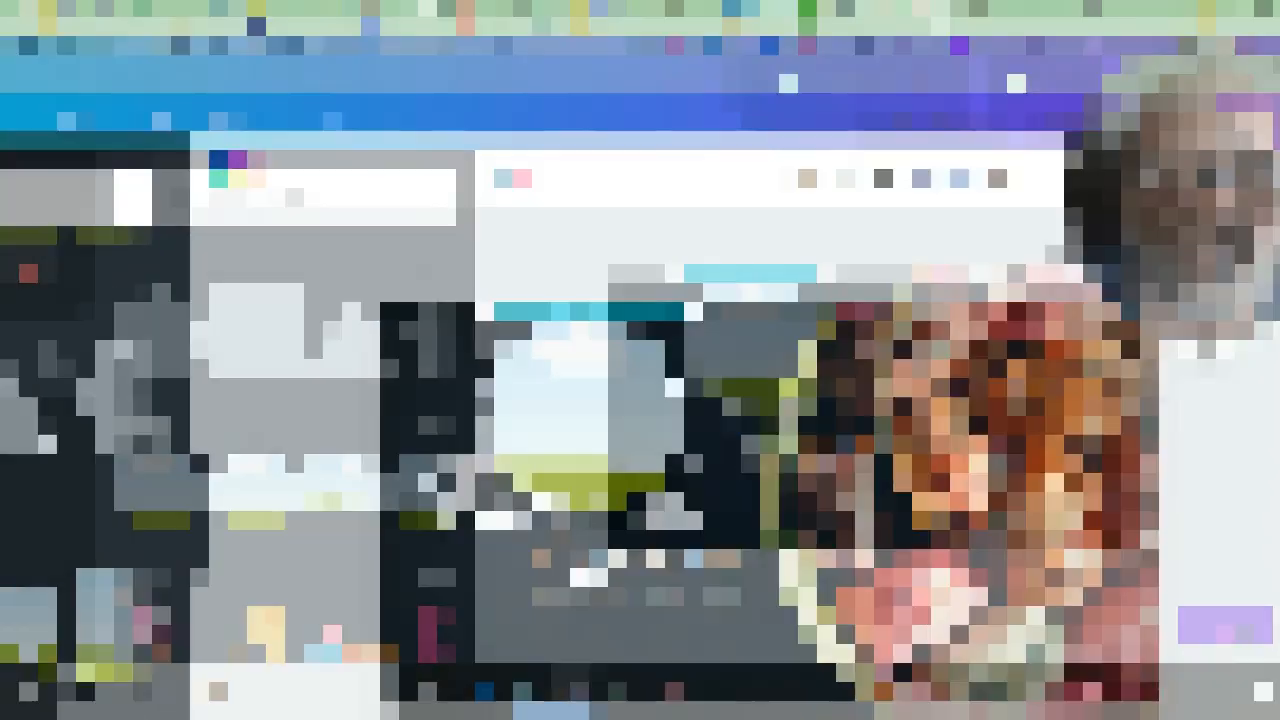
left_click(594, 254)
left_click(603, 421)
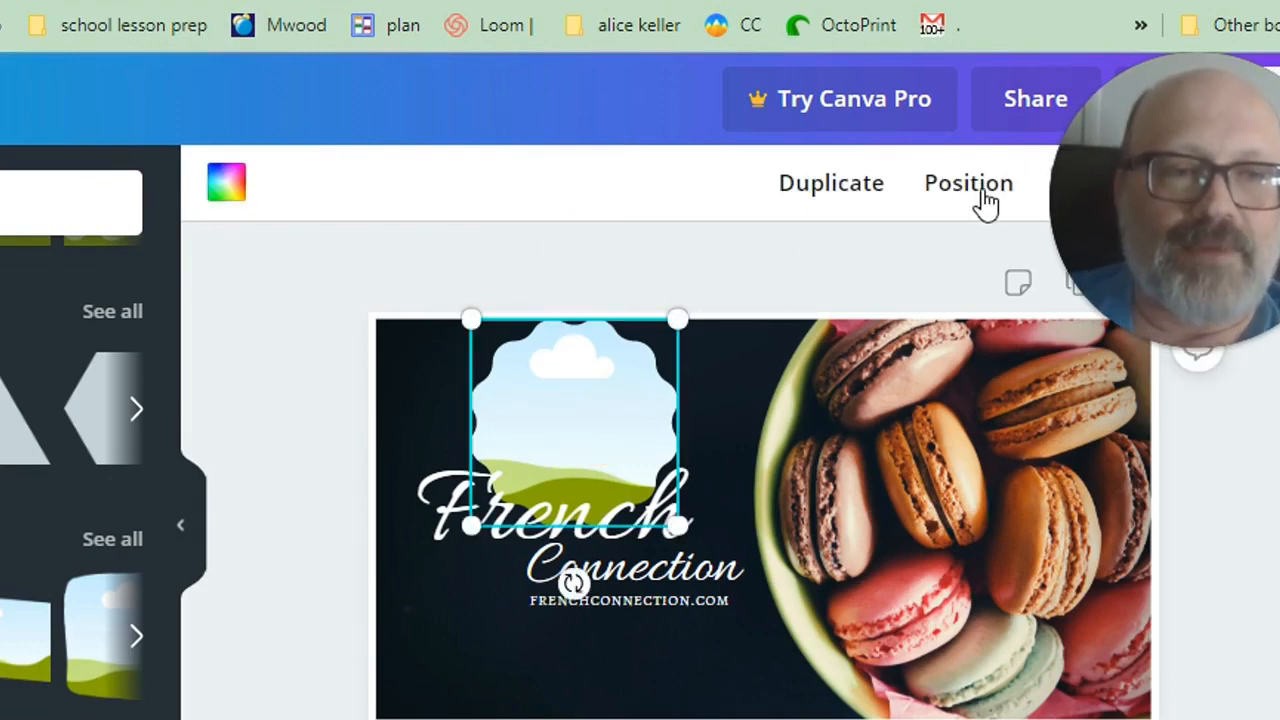
Bring the scalloped frame forward in front of the "French" text and deselect it
left_click(983, 198)
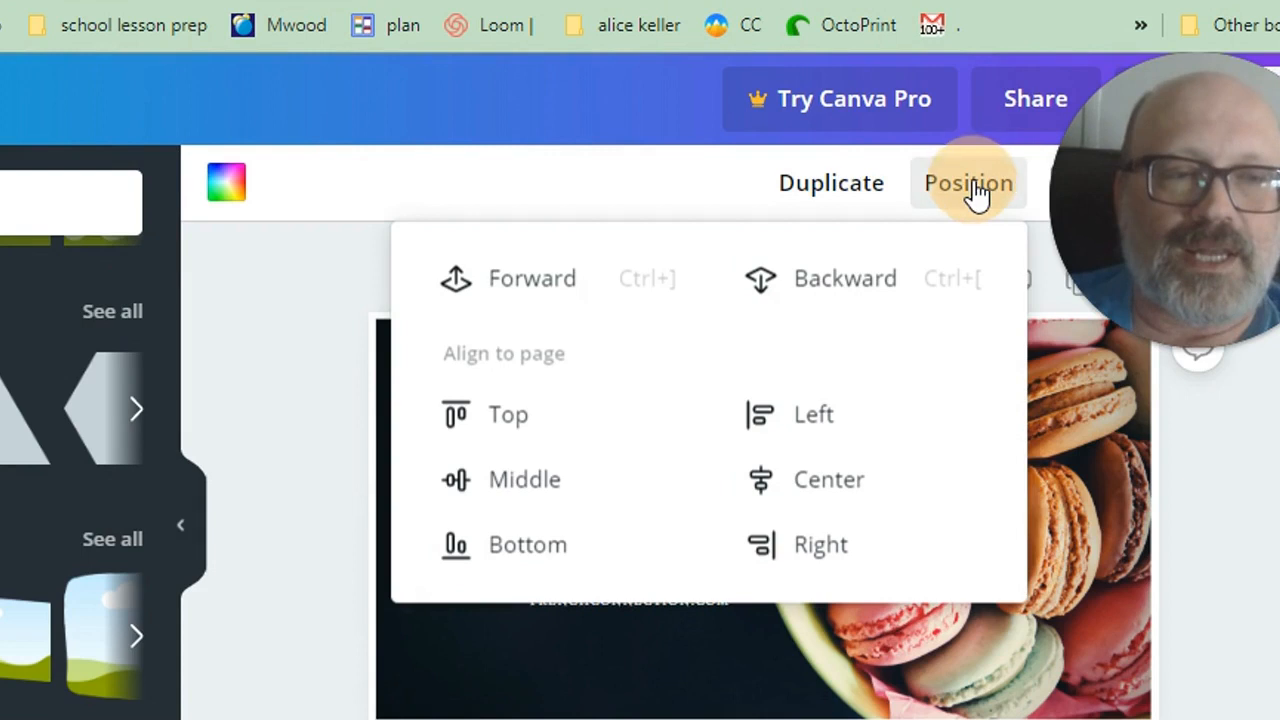
left_click(573, 298)
left_click(214, 320)
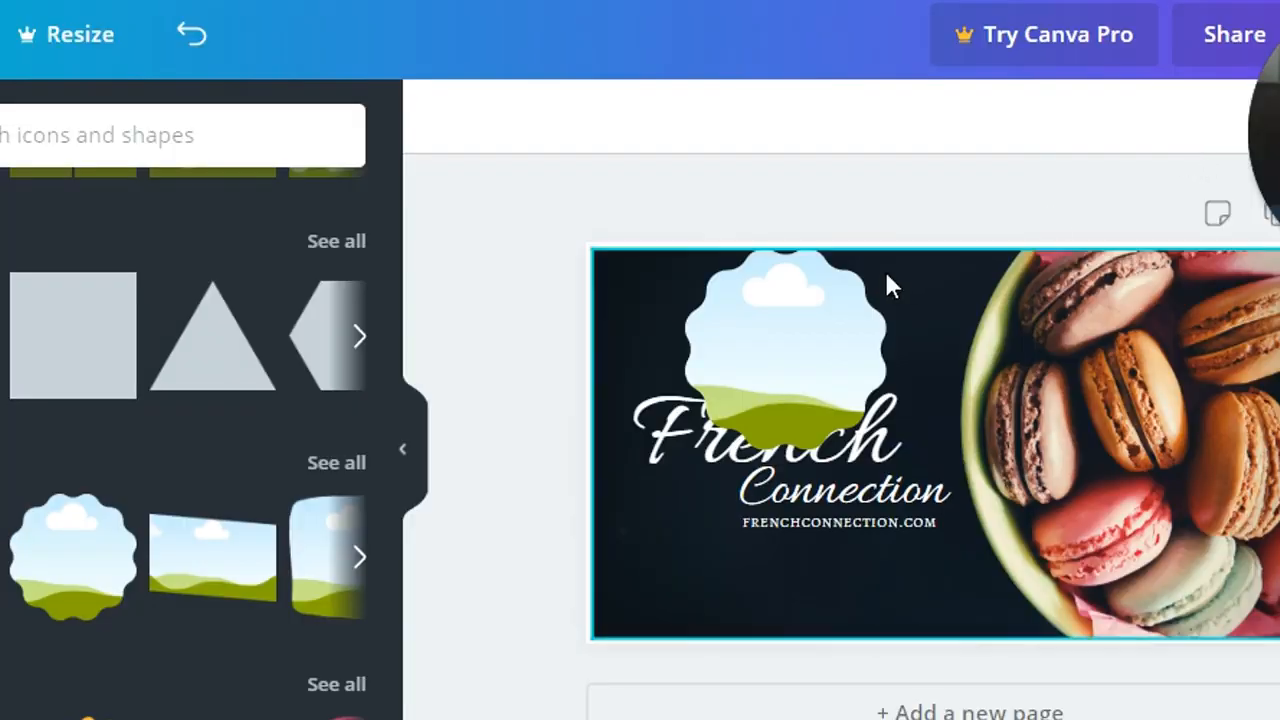
Send the scalloped frame backward behind the "French" text and align it with the design's top edge
left_click(780, 351)
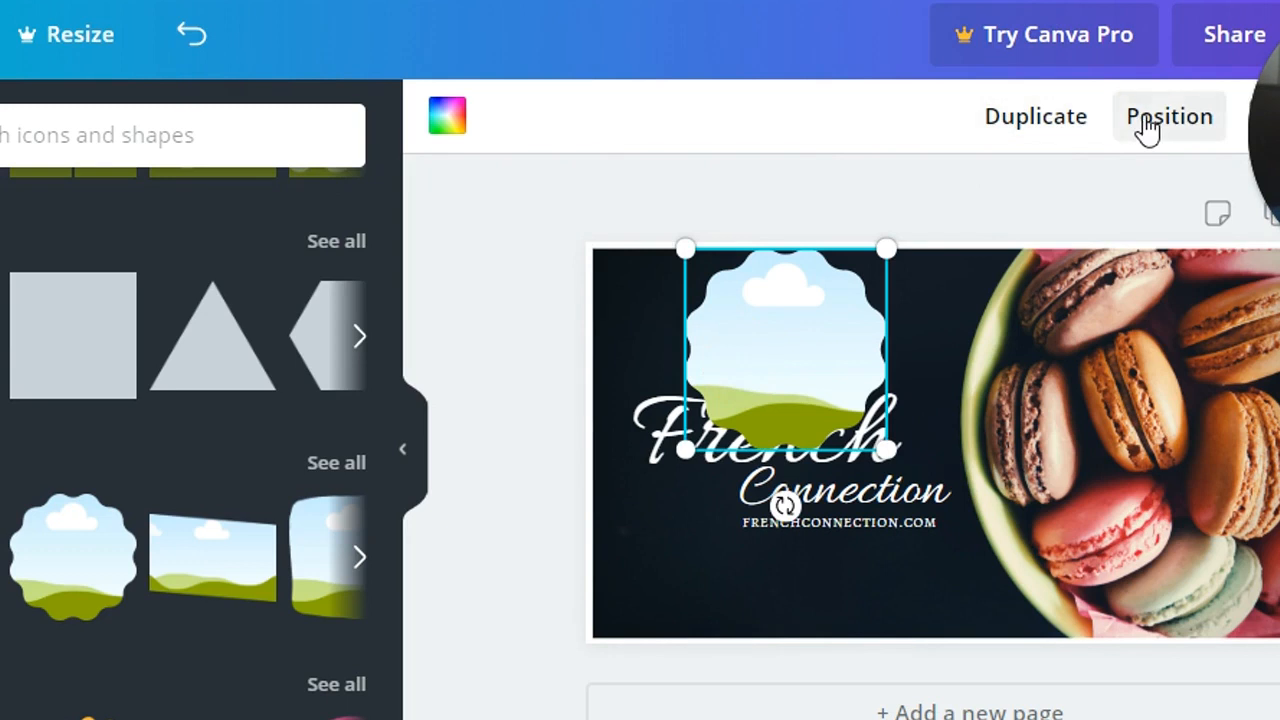
left_click(1147, 121)
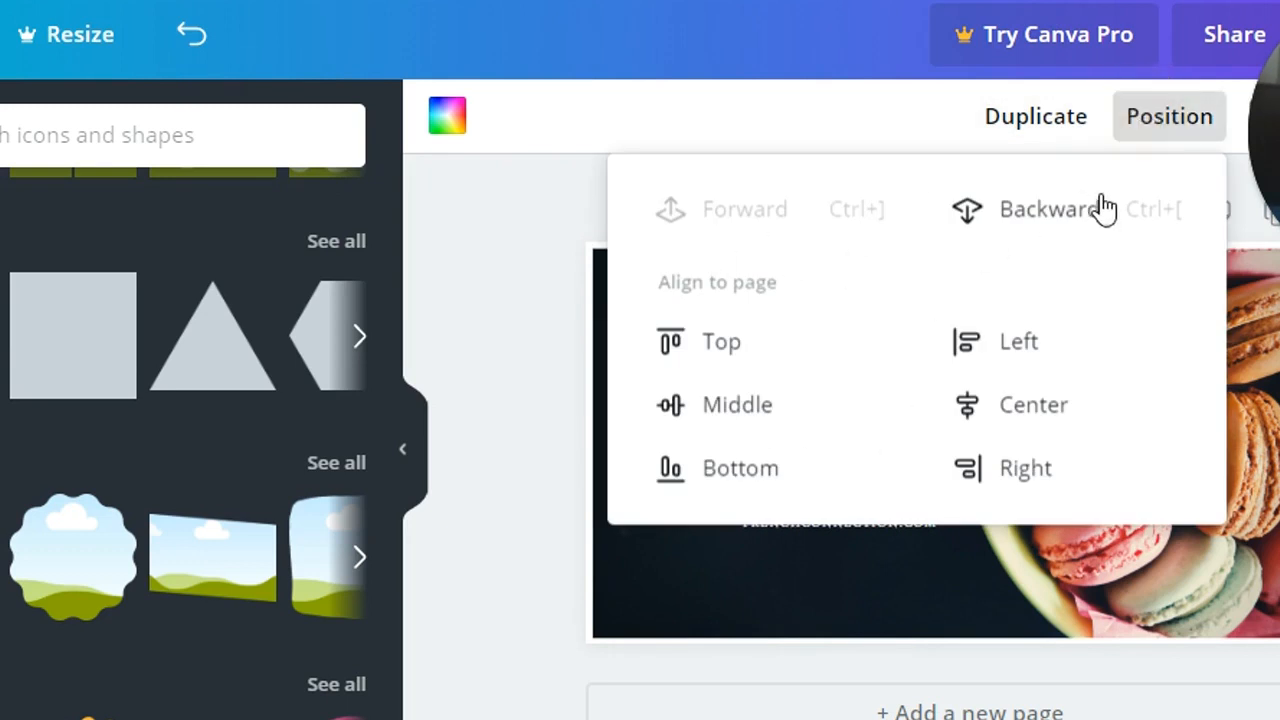
left_click(1076, 212)
left_click(541, 366)
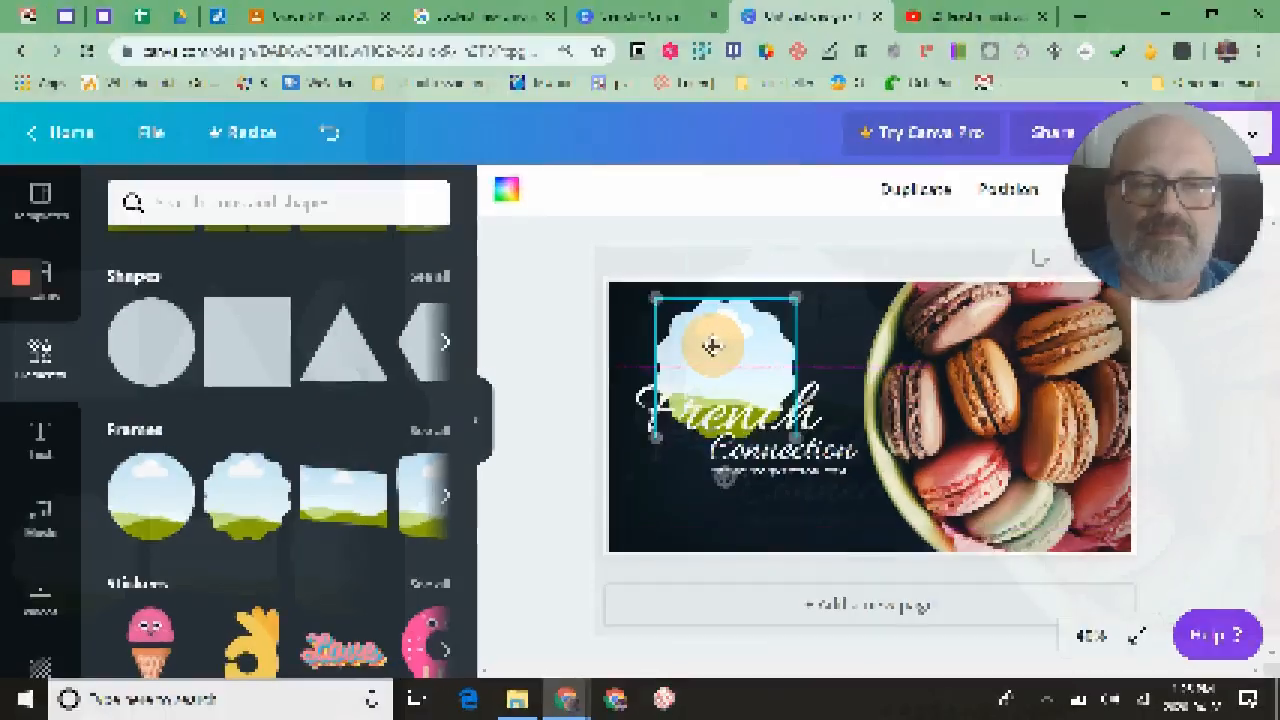
left_click_drag(711, 346, 736, 328)
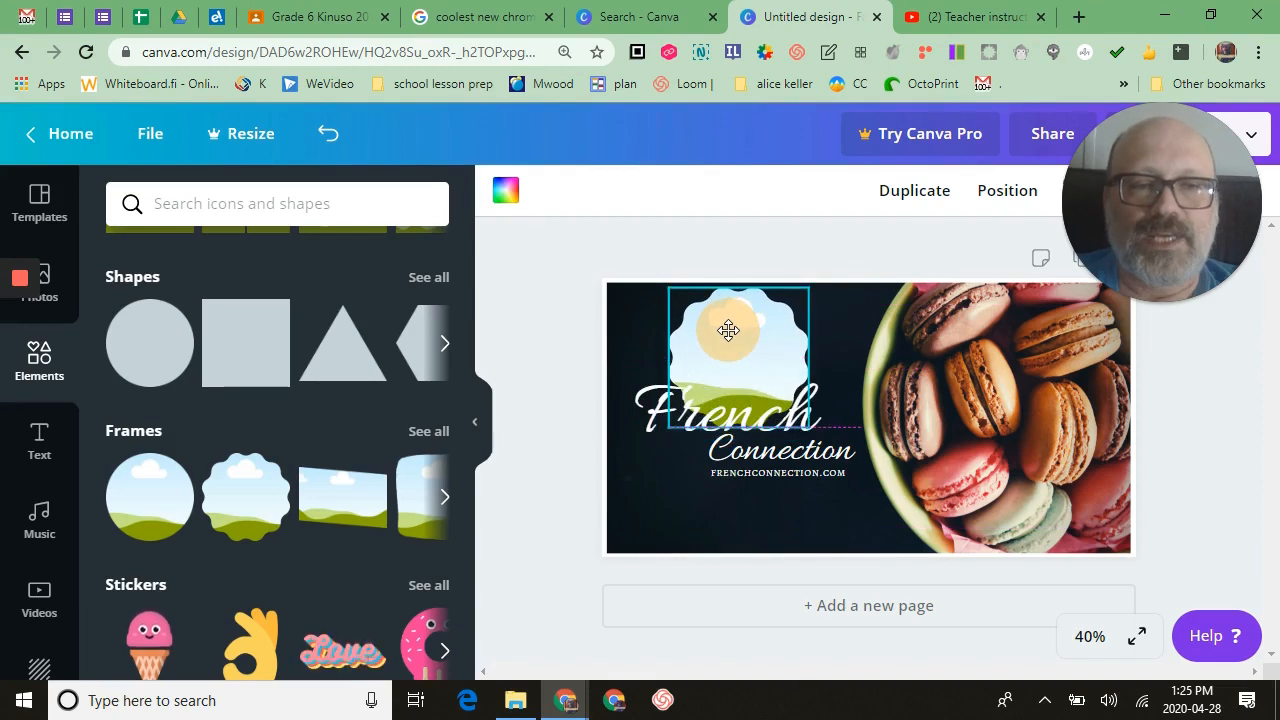
Fill the scalloped frame with the recently used photo of a hand holding a phone over a laptop
mouse_move(24, 280)
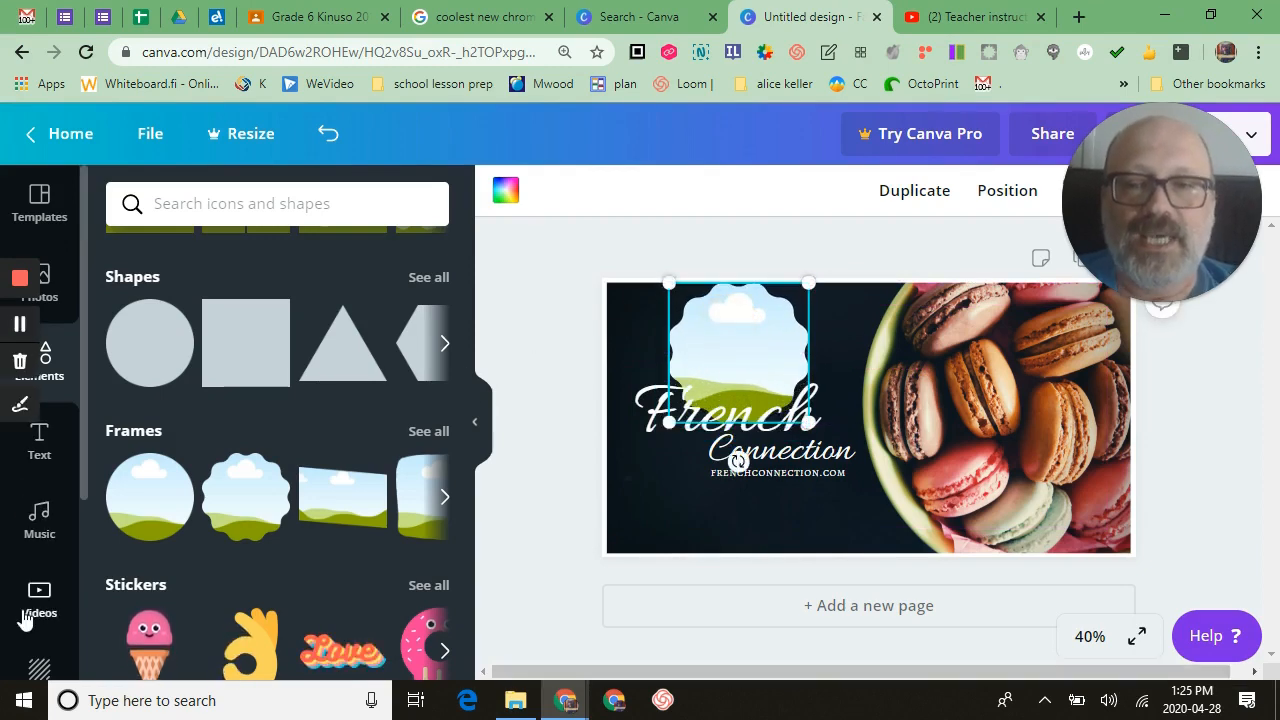
left_click(64, 291)
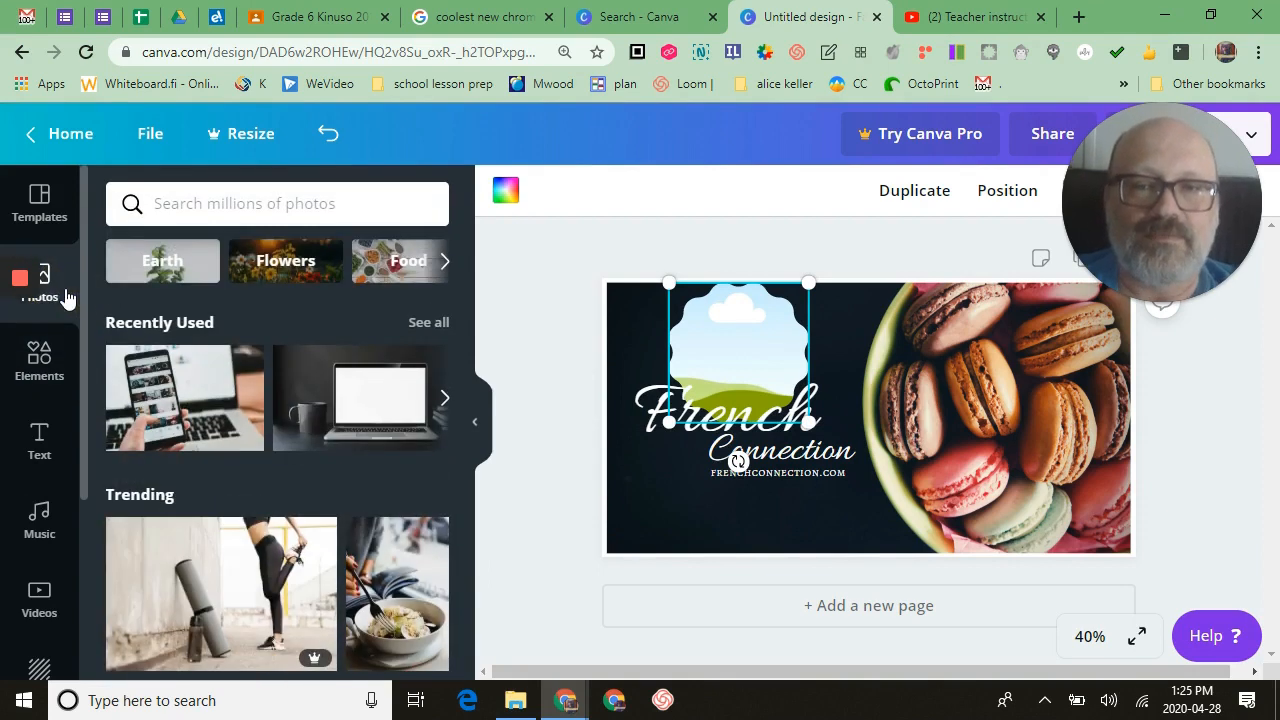
left_click_drag(177, 411, 741, 345)
left_click(491, 298)
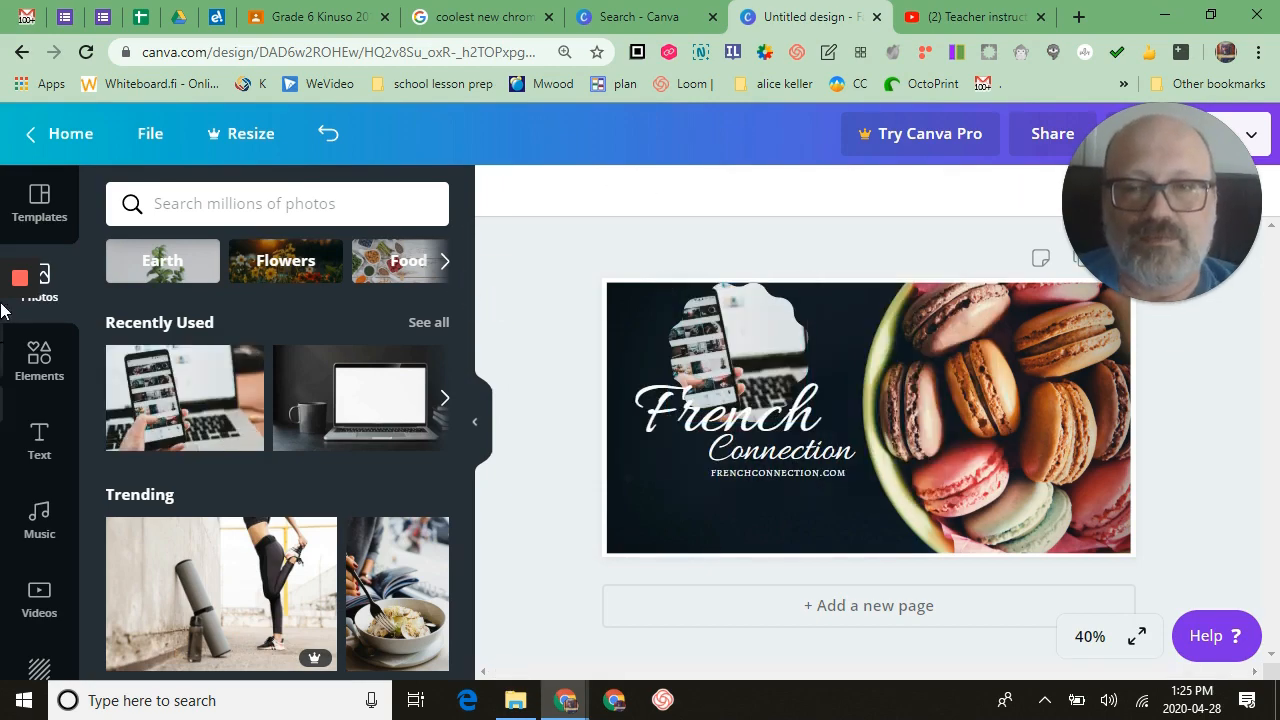
Add a heading text box and move it below the frenchconnection.com line
left_click(53, 452)
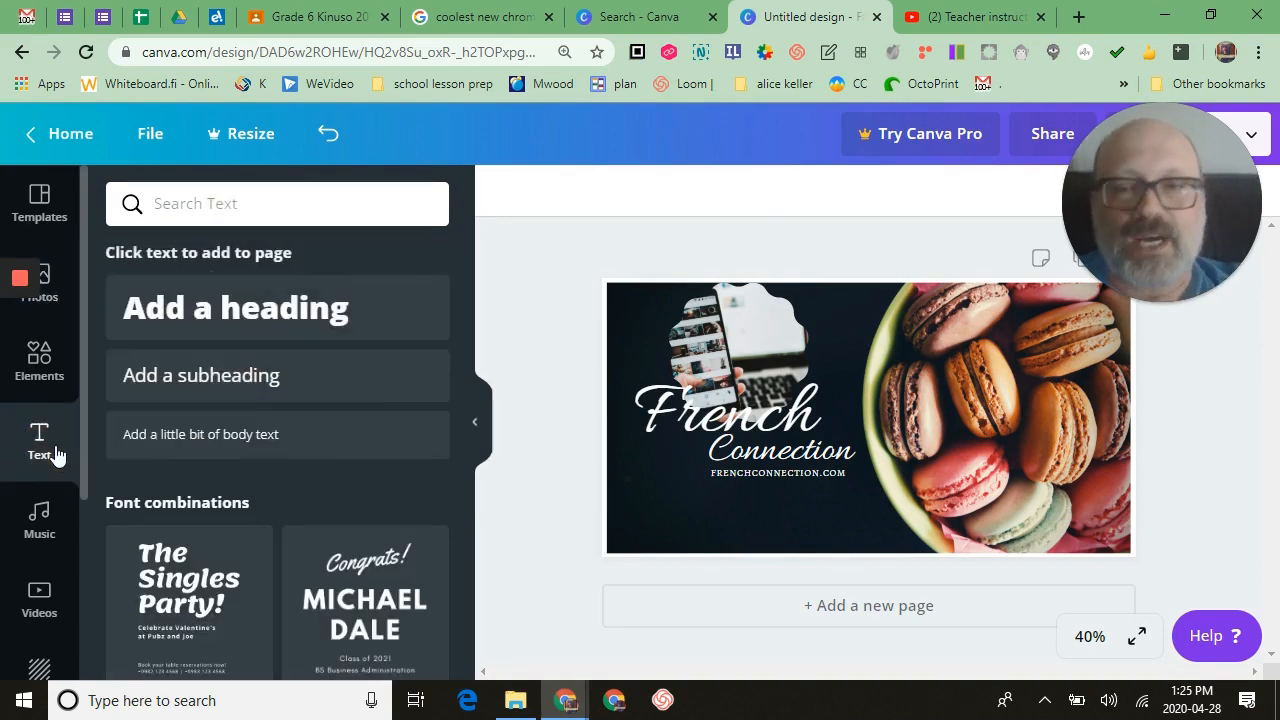
left_click(286, 323)
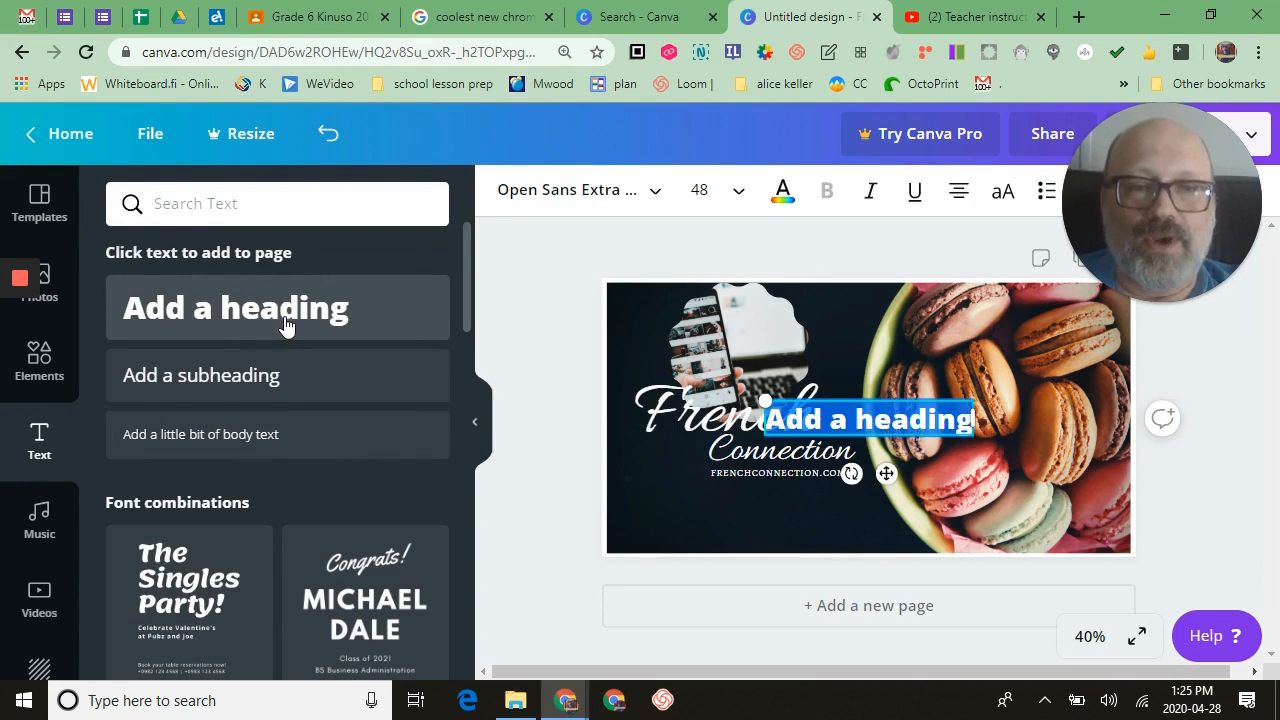
left_click_drag(889, 473, 789, 566)
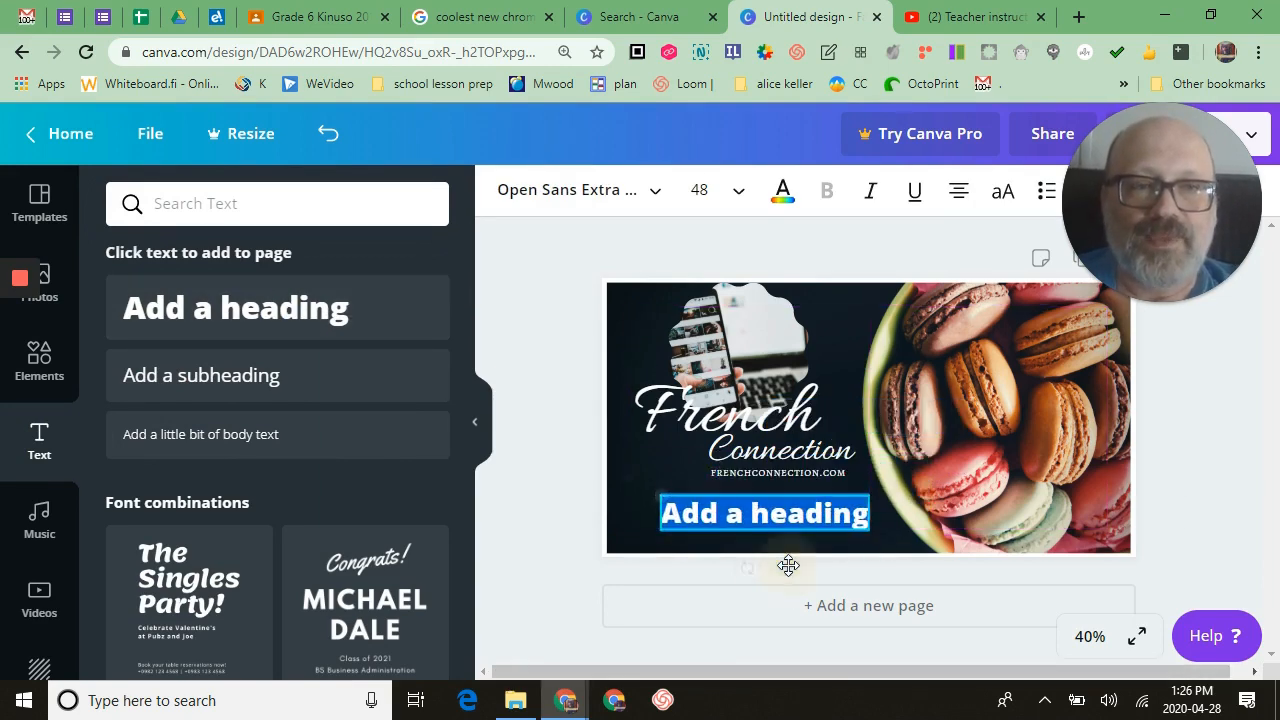
left_click(729, 192)
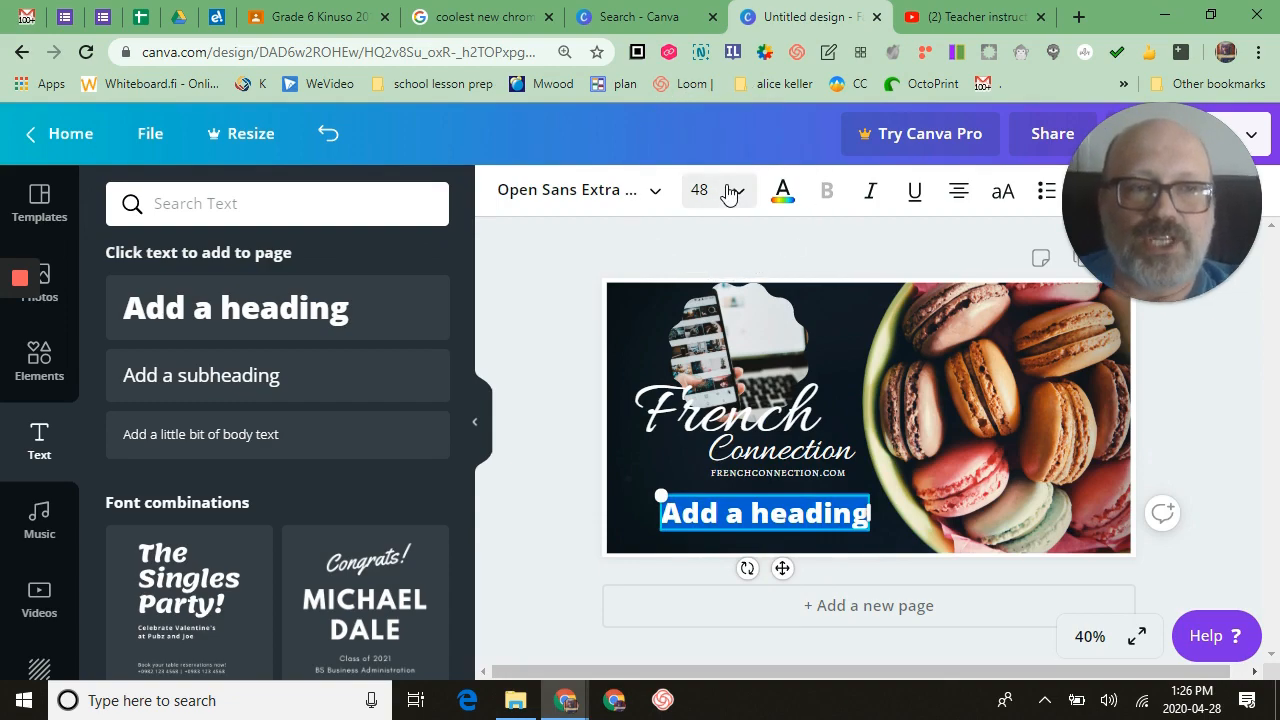
Delete the placeholder heading text and leave its text box
left_click_drag(1203, 198, 1237, 457)
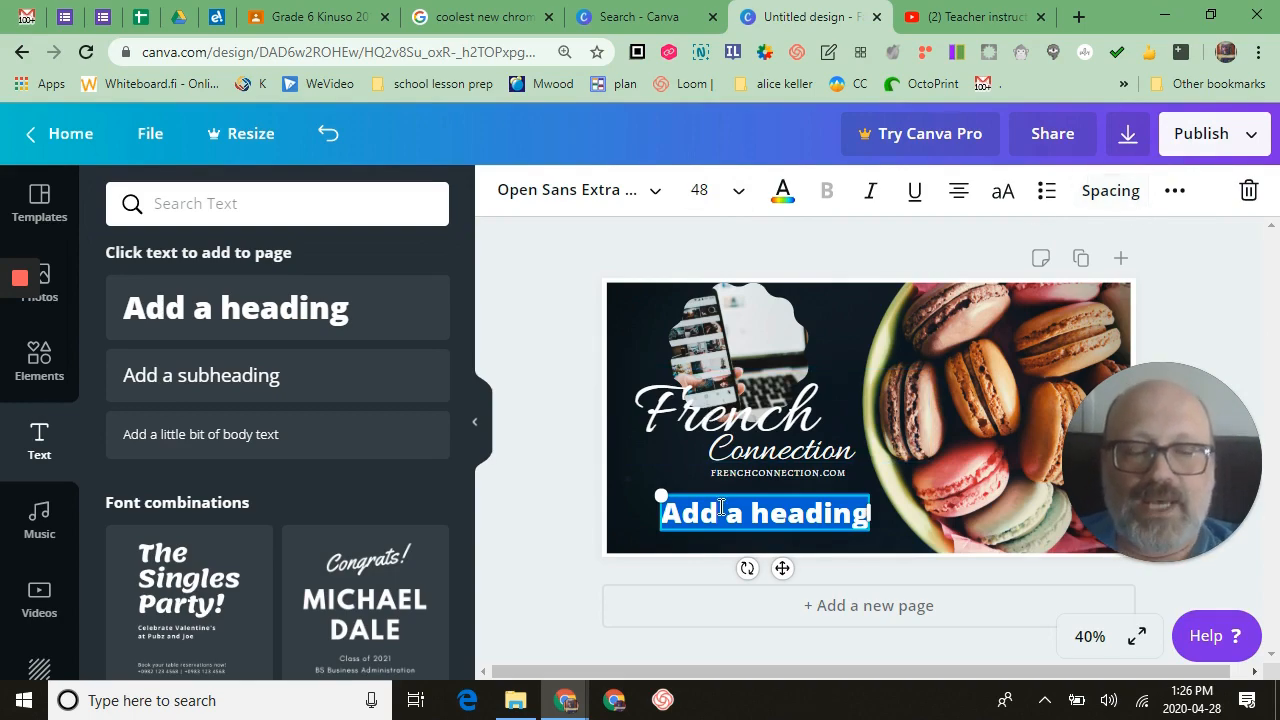
key("BackSpace")
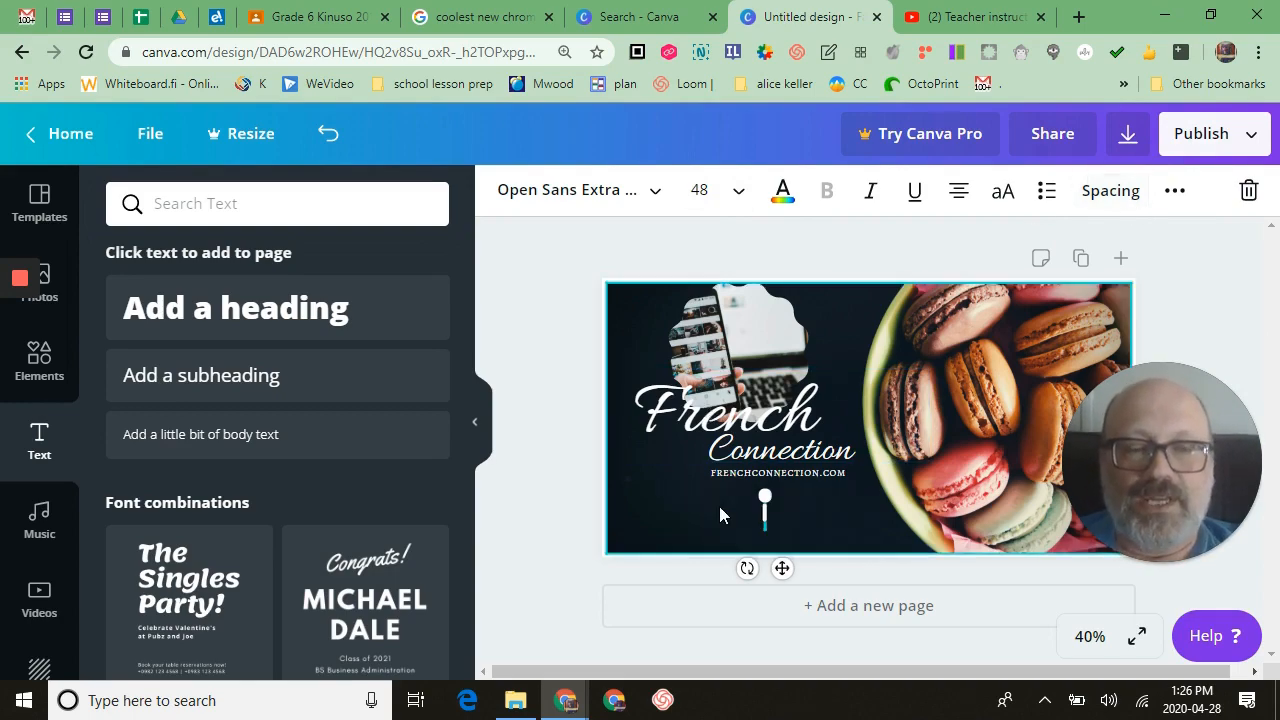
left_click(563, 480)
Apply the free crumpled brown paper background to the page
left_click(39, 515)
left_click(37, 478)
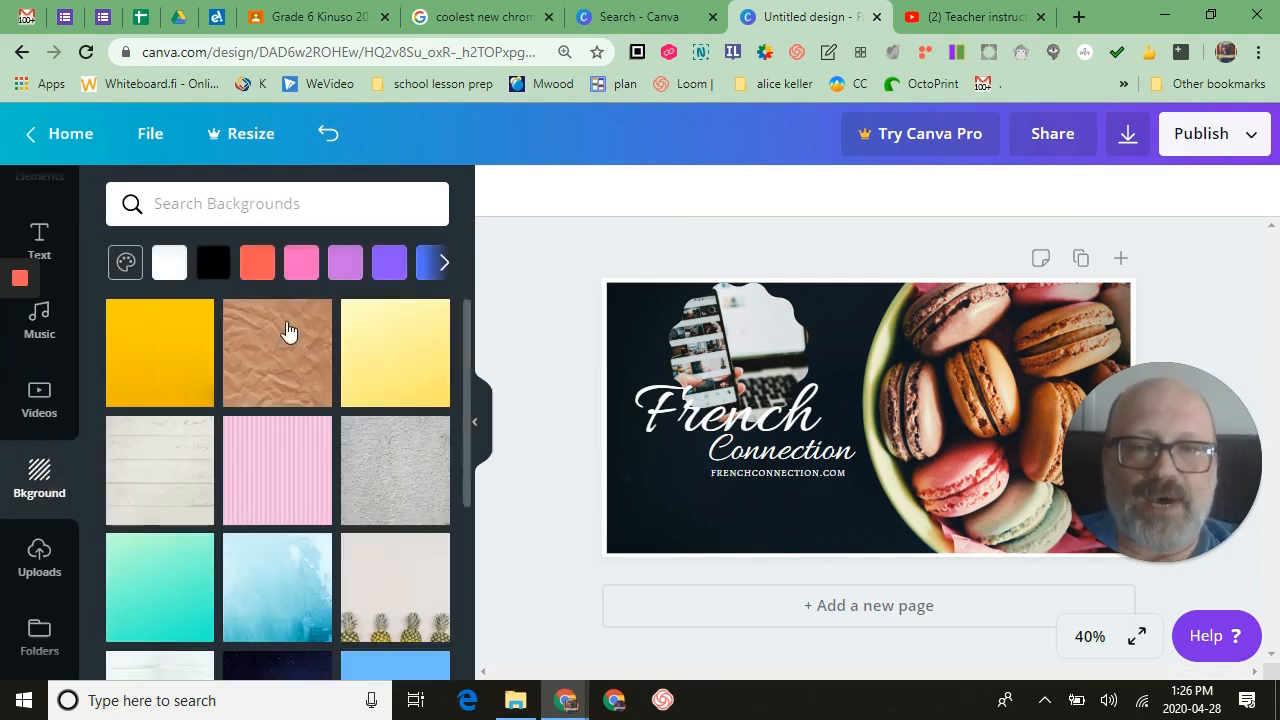
left_click(268, 365)
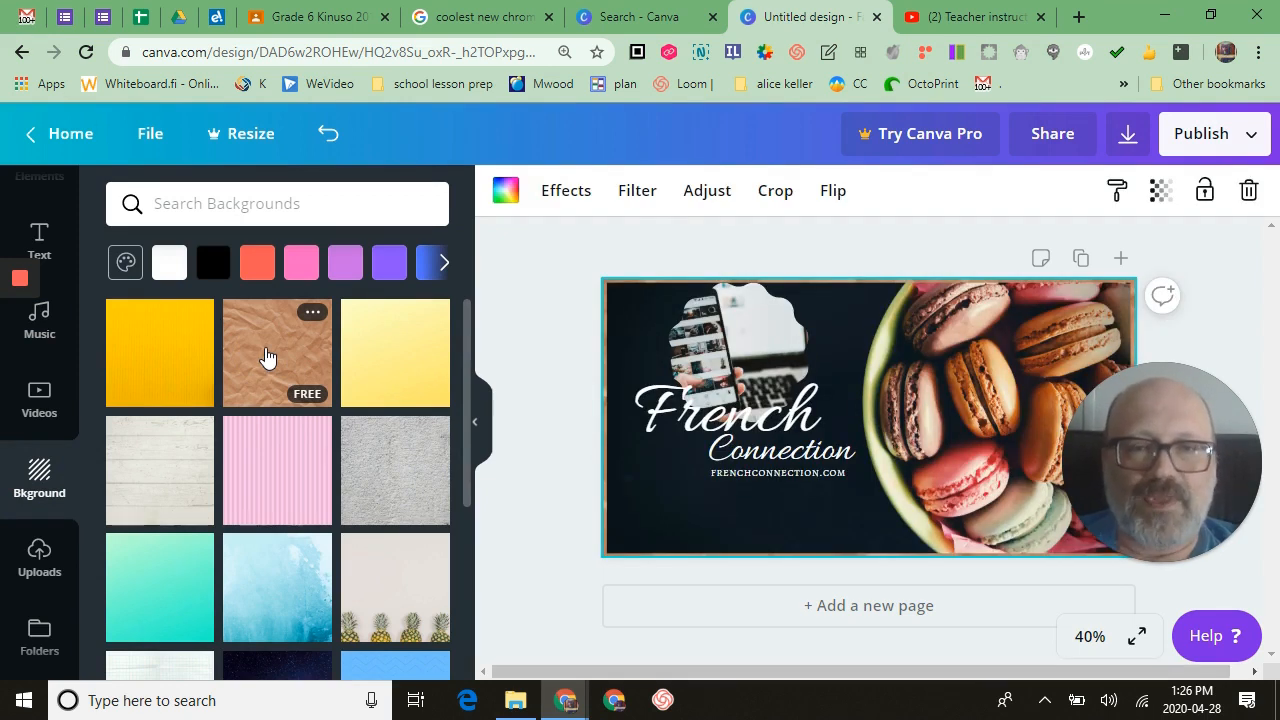
Try shrinking the dark macaron image from its upper-left corner to expose the background, and undo the resize
left_click(614, 298)
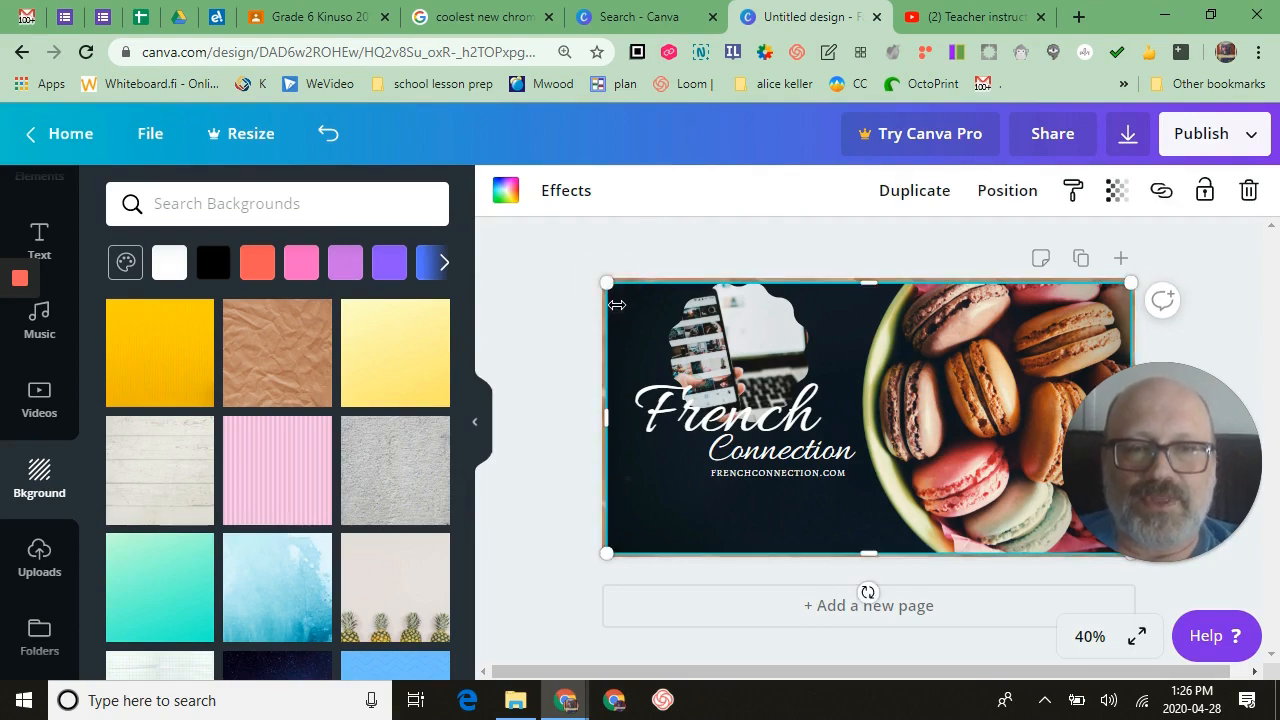
left_click_drag(604, 283, 632, 308)
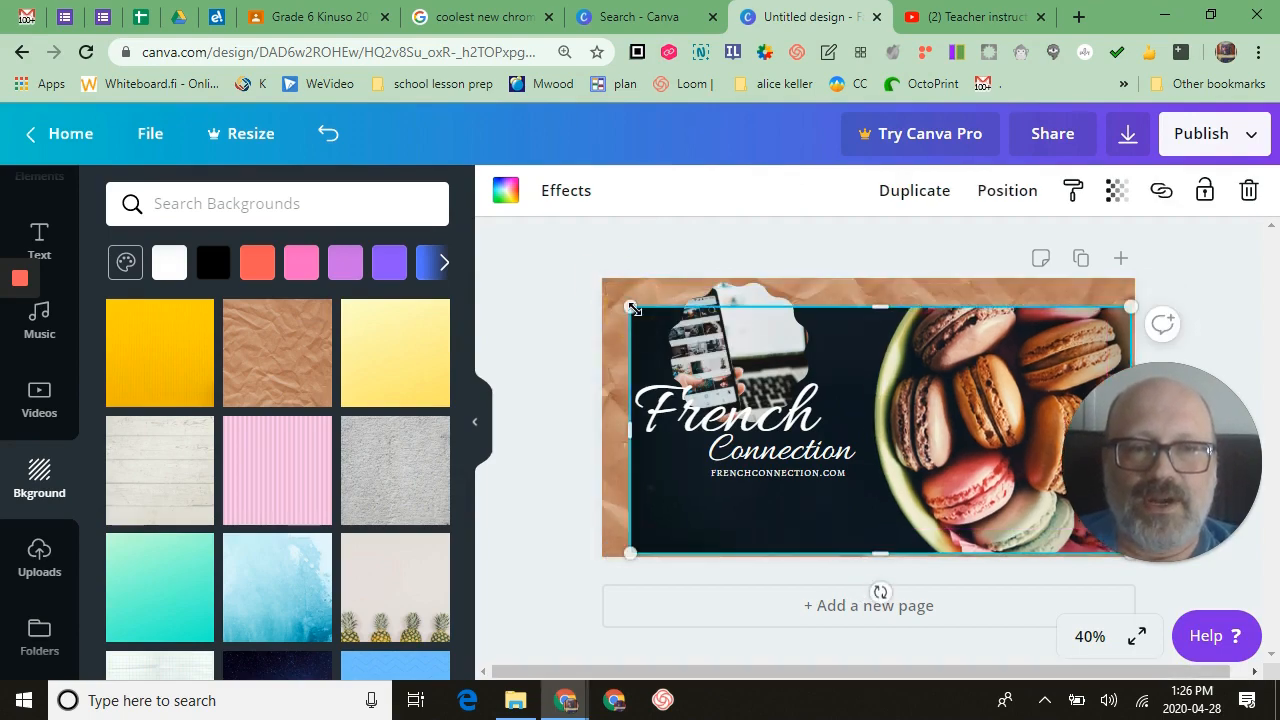
left_click(328, 140)
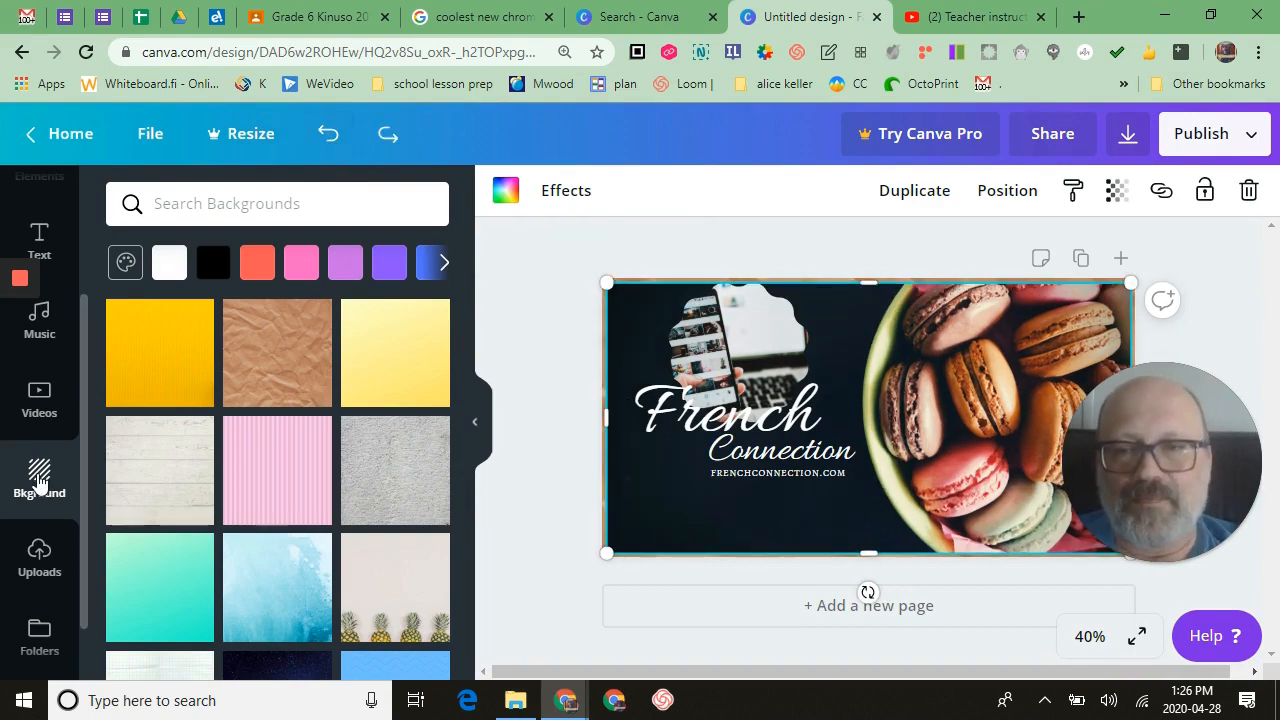
Add the uploaded VocabularySpellingCity.com banner to the design and place it just below the frenchconnection.com line
left_click(40, 553)
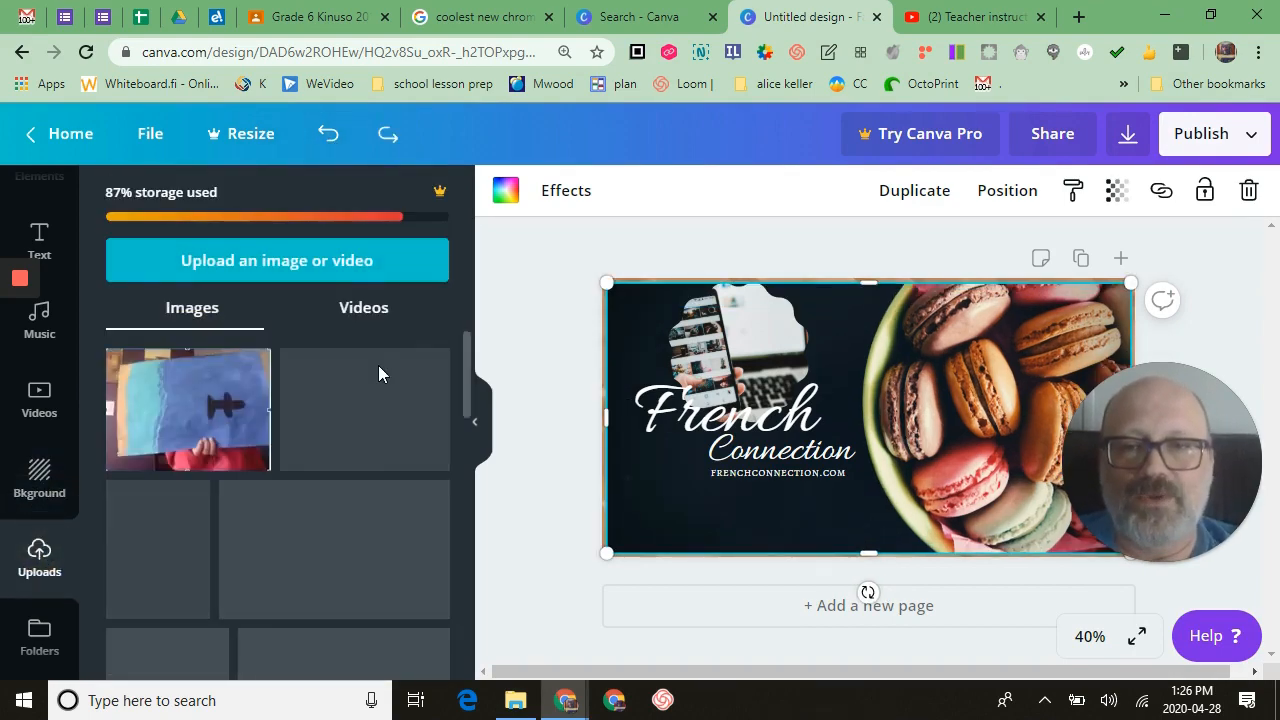
scroll(366, 420, "down", 2)
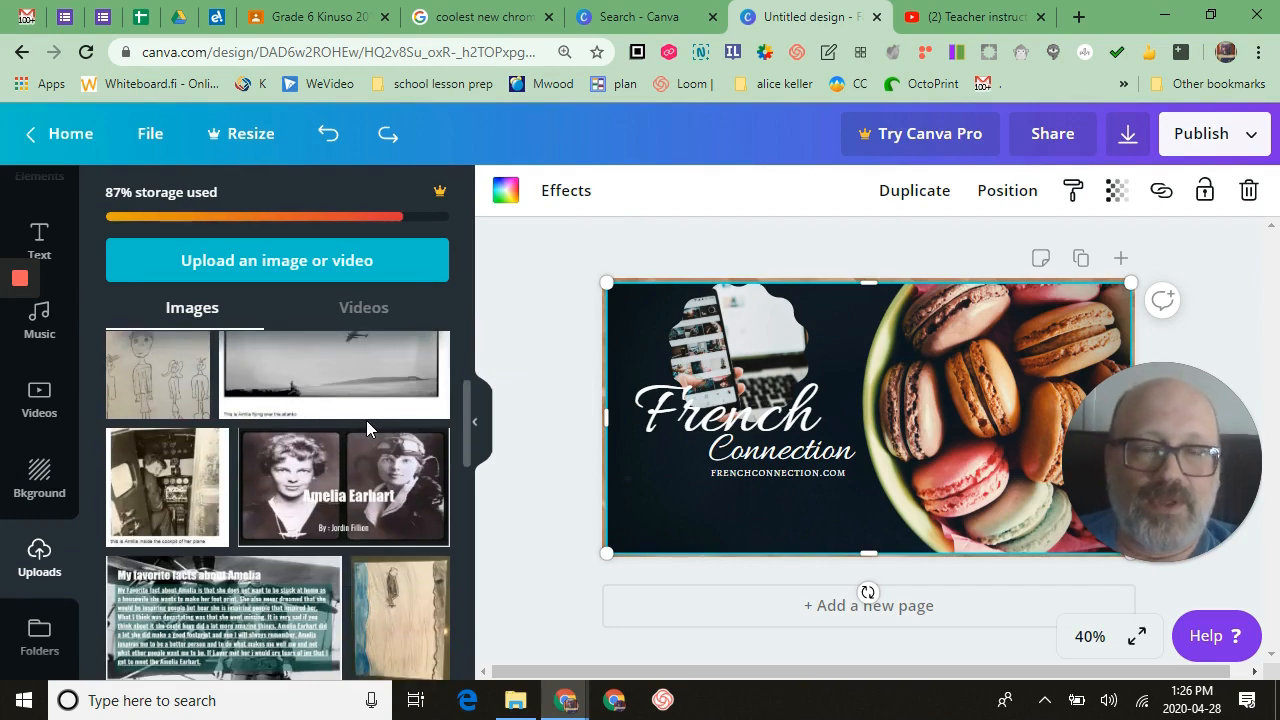
scroll(366, 420, "down", 3)
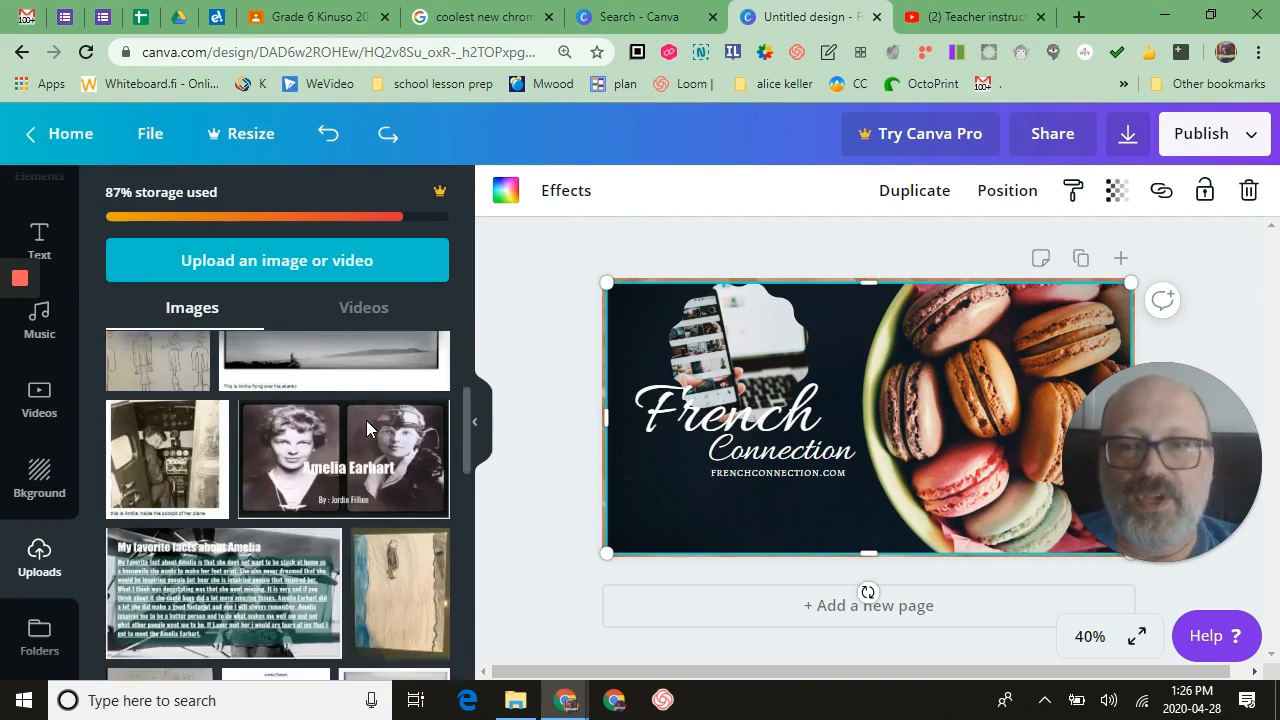
scroll(364, 428, "down", 8)
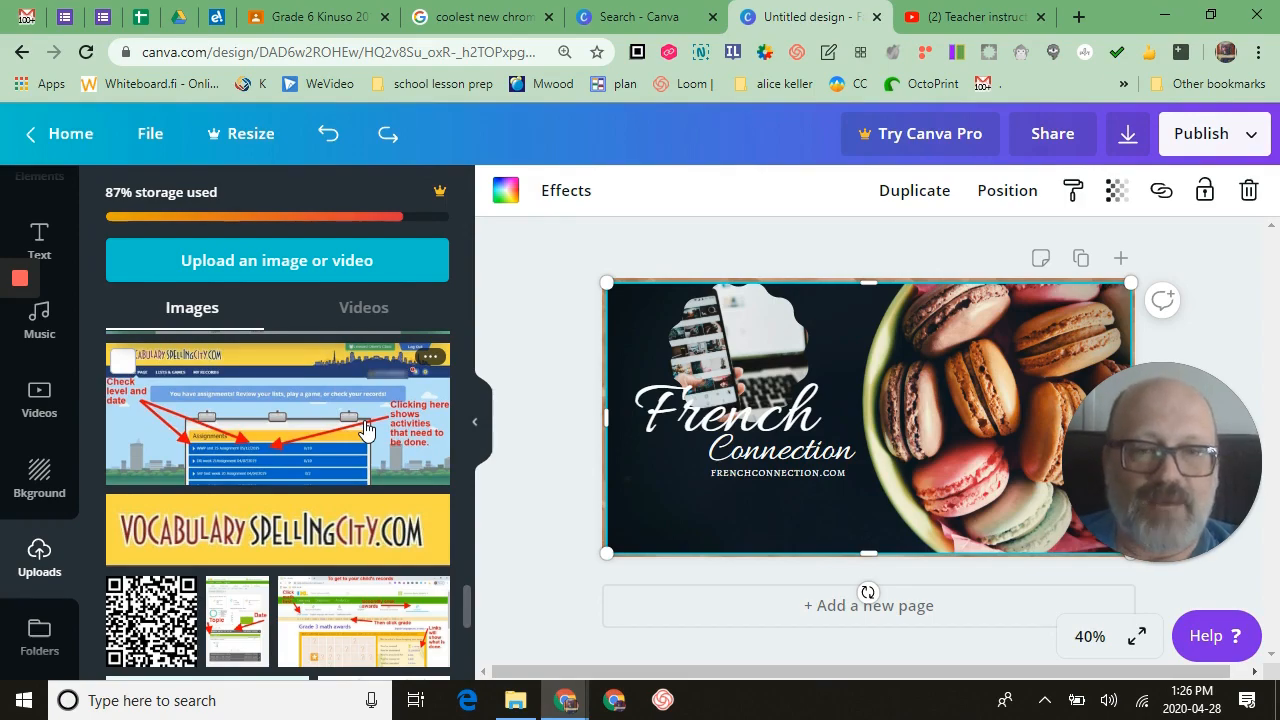
left_click(200, 533)
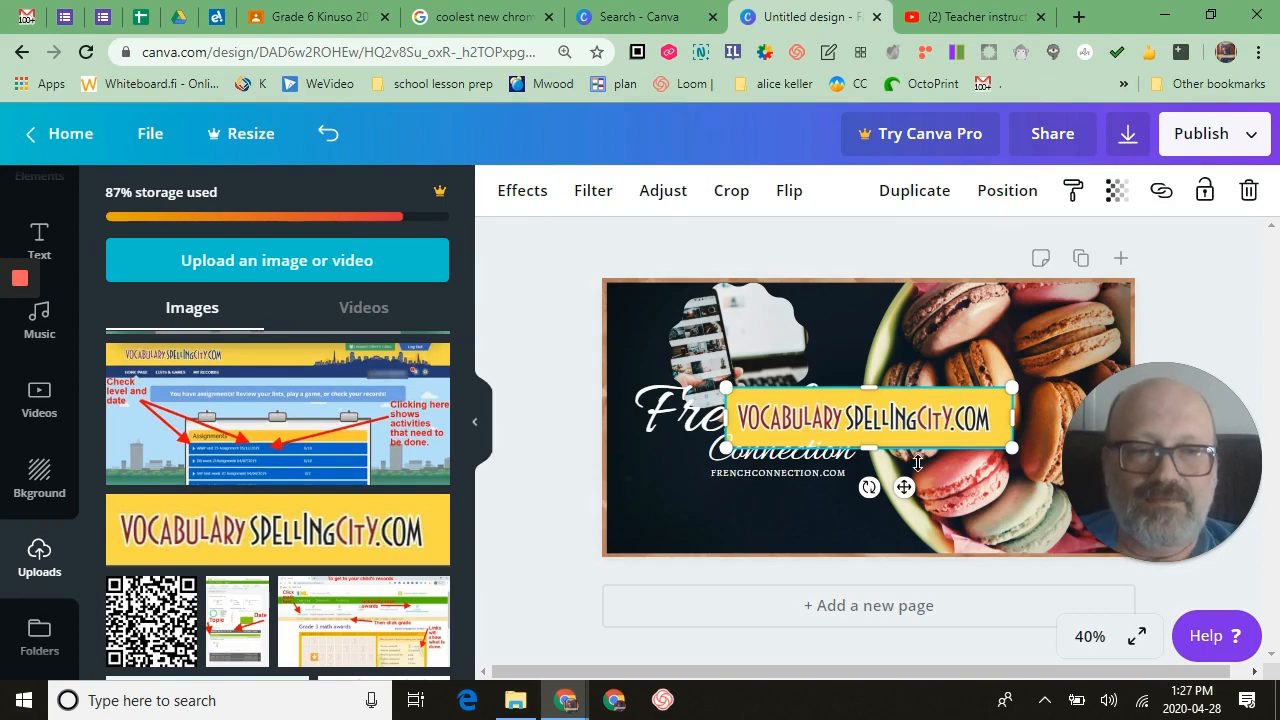
left_click_drag(898, 500, 821, 573)
Set the uploaded "Click date to open" screenshot as the page background, shifting and shrinking the macaron image to expose it
mouse_move(641, 295)
left_mouse_down()
mouse_move(626, 299)
mouse_move(640, 309)
left_mouse_up()
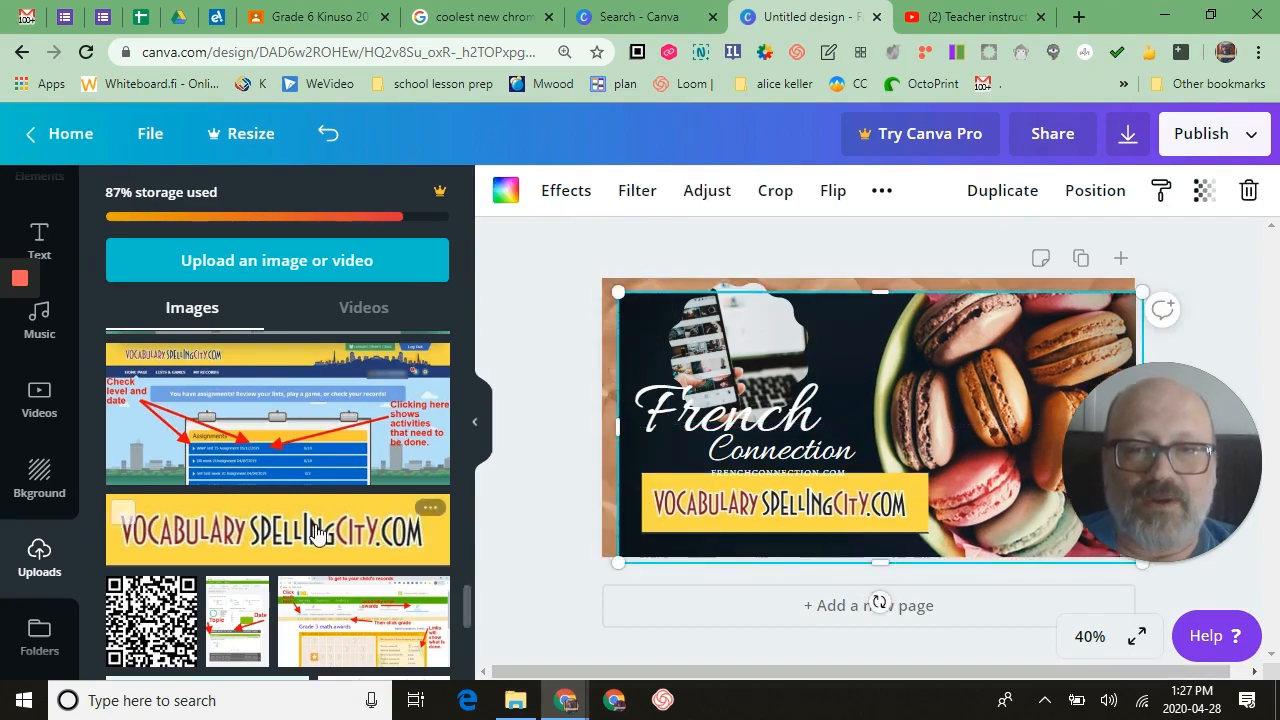
scroll(316, 530, "down", 3)
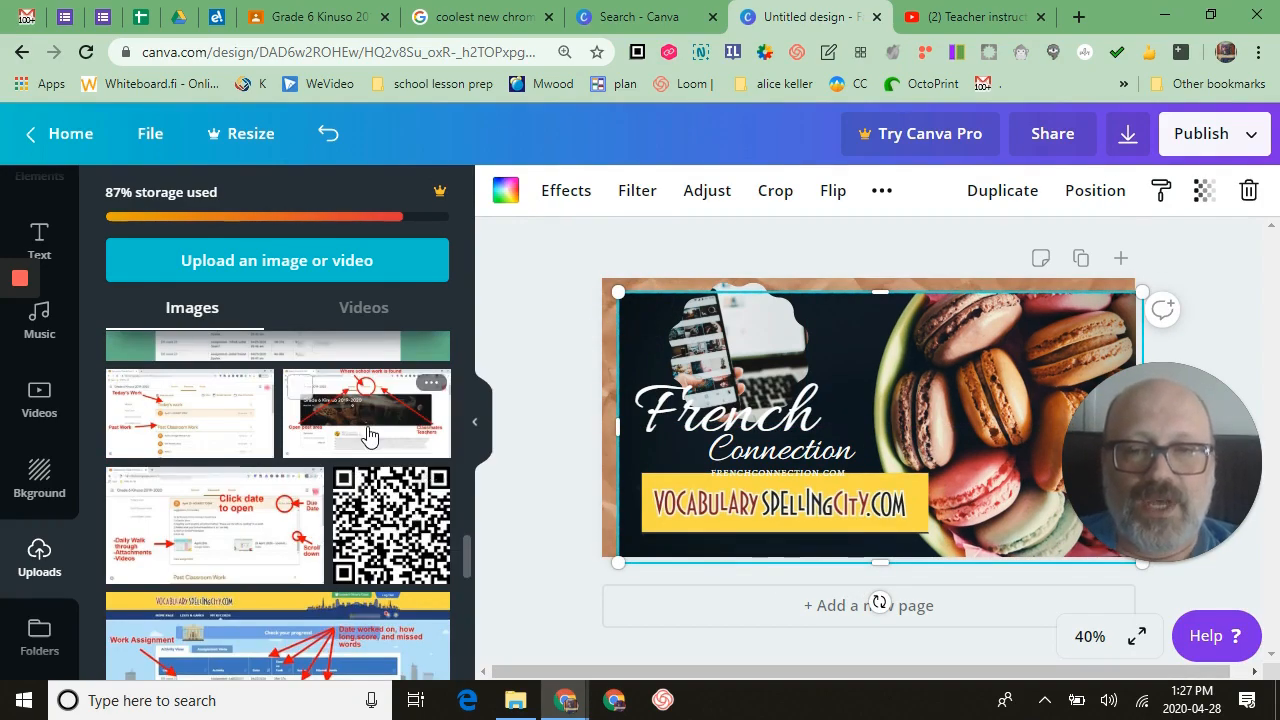
left_click_drag(206, 541, 611, 356)
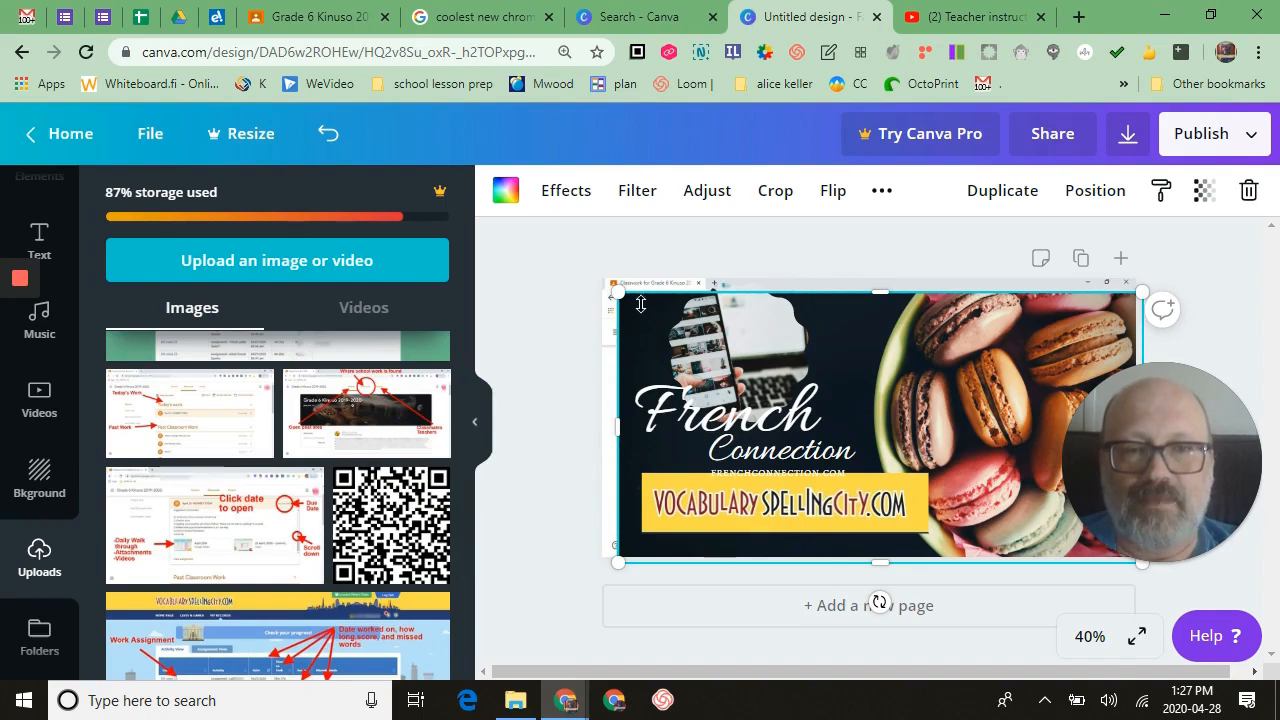
left_click_drag(624, 296, 641, 313)
Replace the phone photo in the scalloped frame with the uploaded Knights logo
scroll(298, 565, "down", 9)
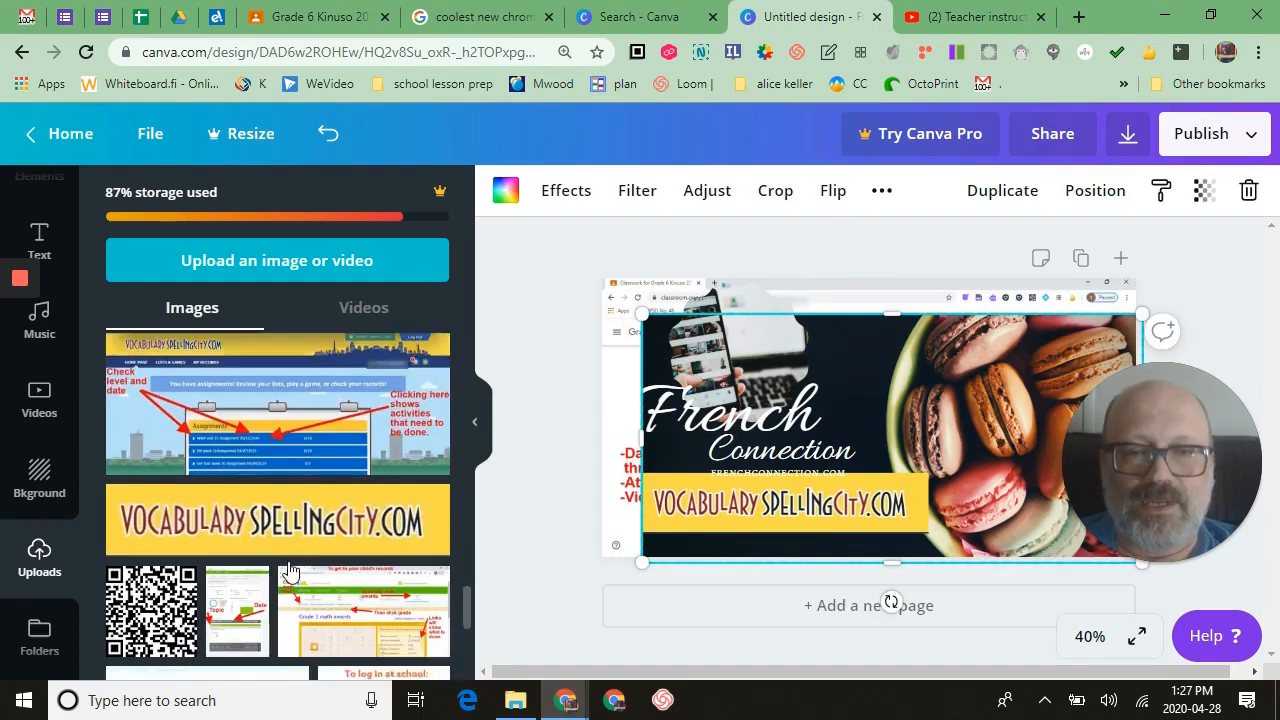
scroll(298, 565, "down", 6)
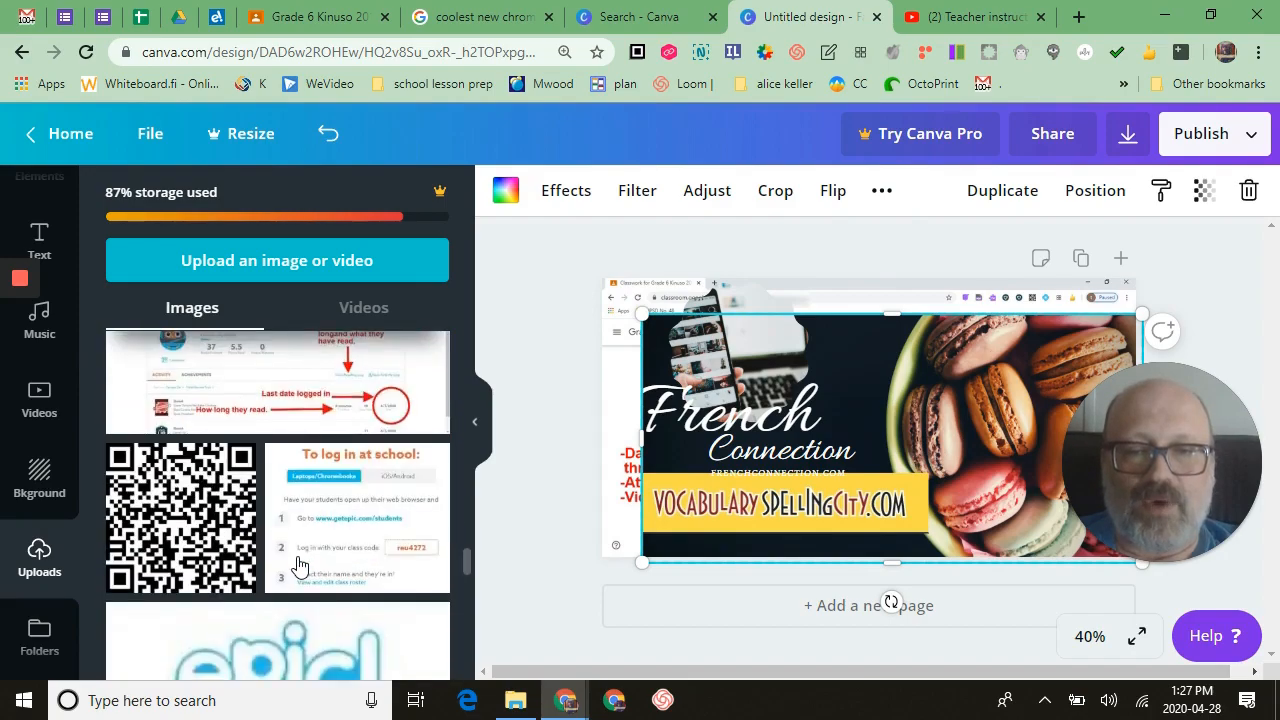
scroll(250, 580, "down", 2)
left_click_drag(228, 512, 757, 370)
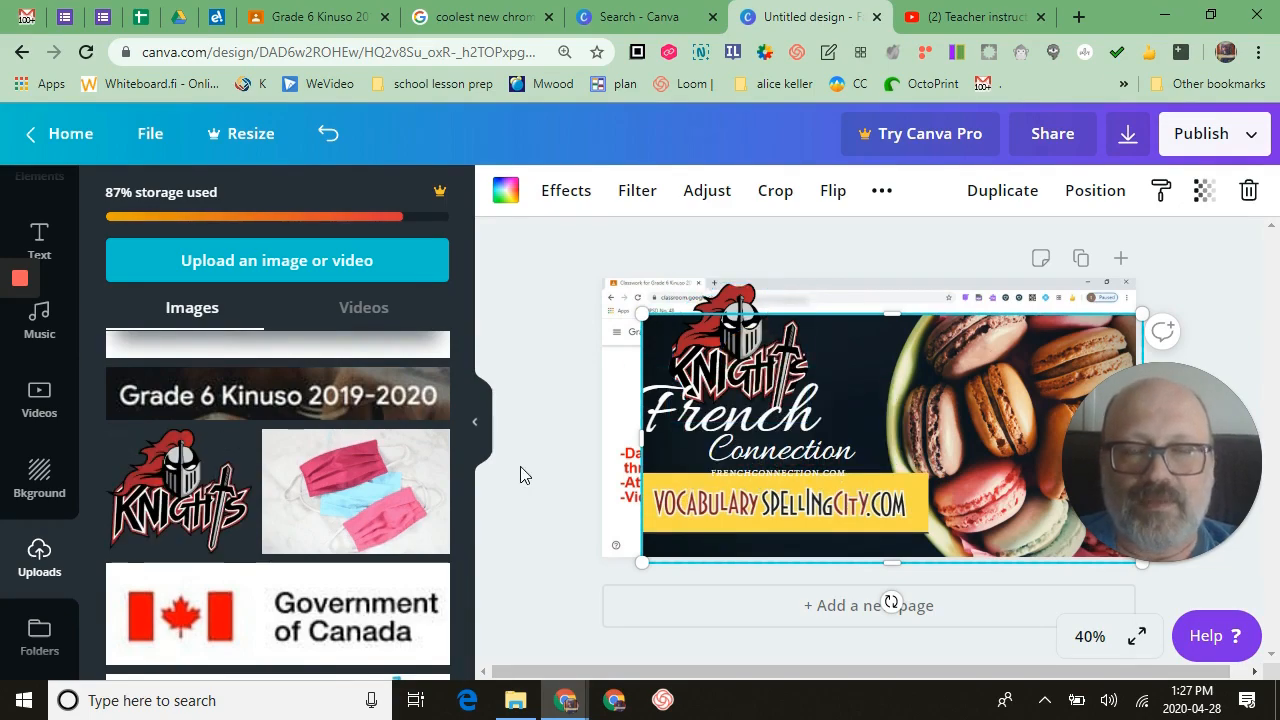
Look through the rest of the uploaded images and open the folders list
scroll(287, 562, "down", 1)
scroll(287, 562, "down", 5)
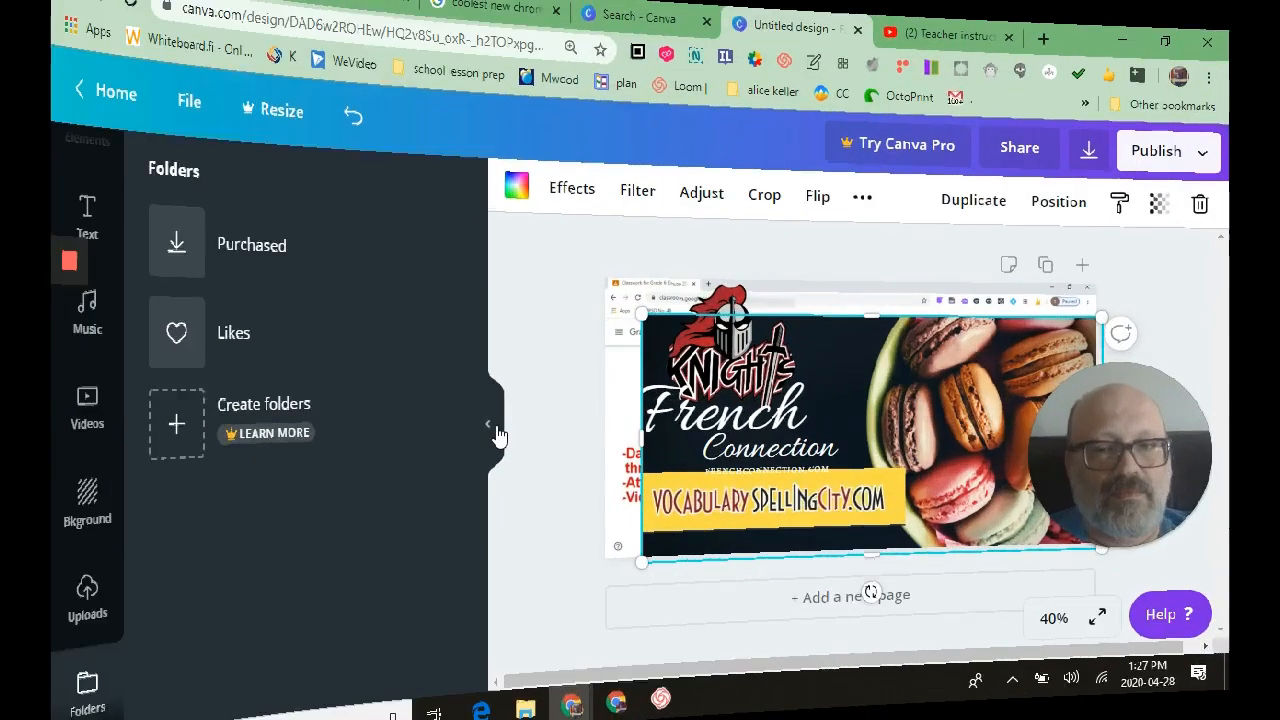
Close the folders list and enlarge the macaron image to cover the whole page again
left_click(494, 434)
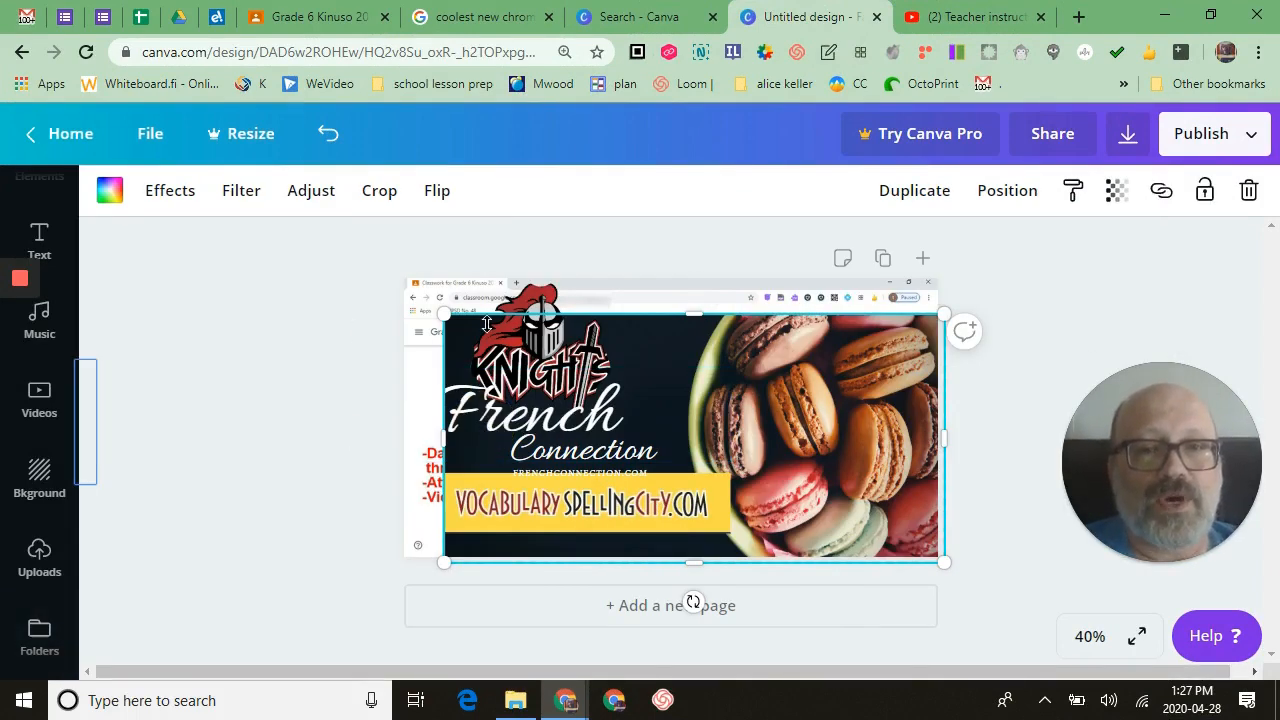
left_click_drag(444, 314, 404, 278)
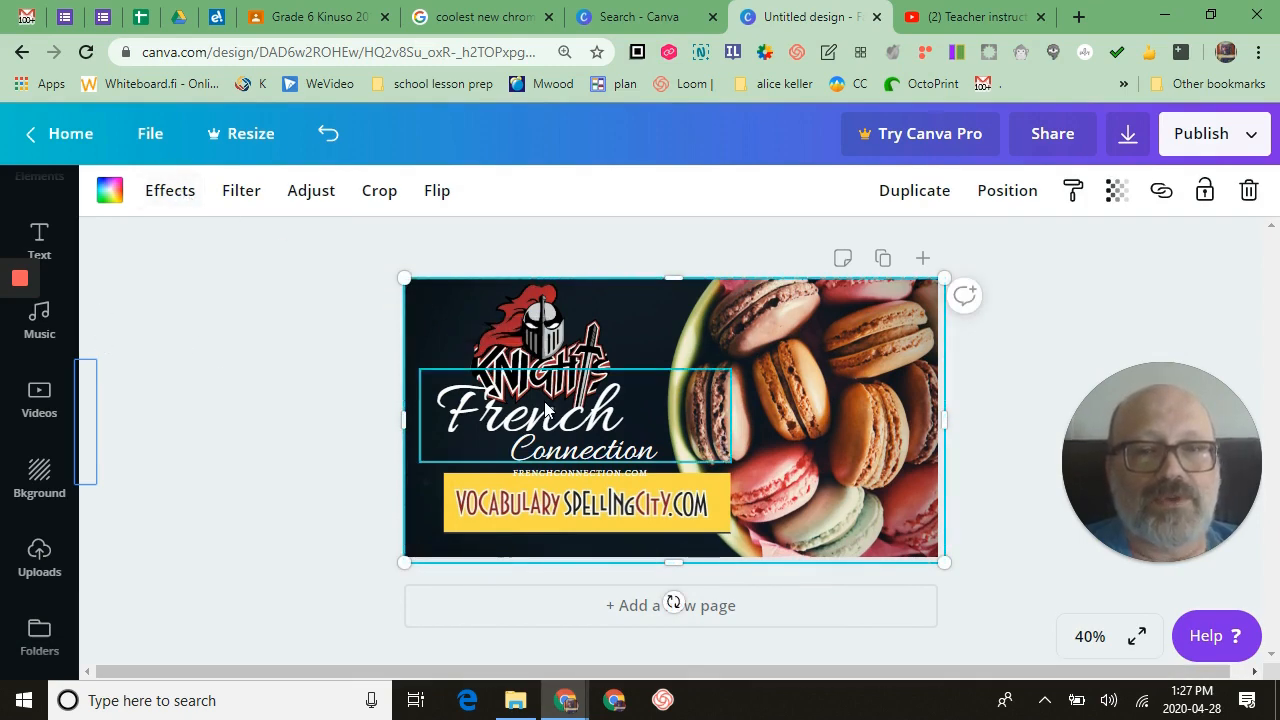
Review the filter, adjustment and crop options for the Knights logo without applying any of them
left_click(540, 348)
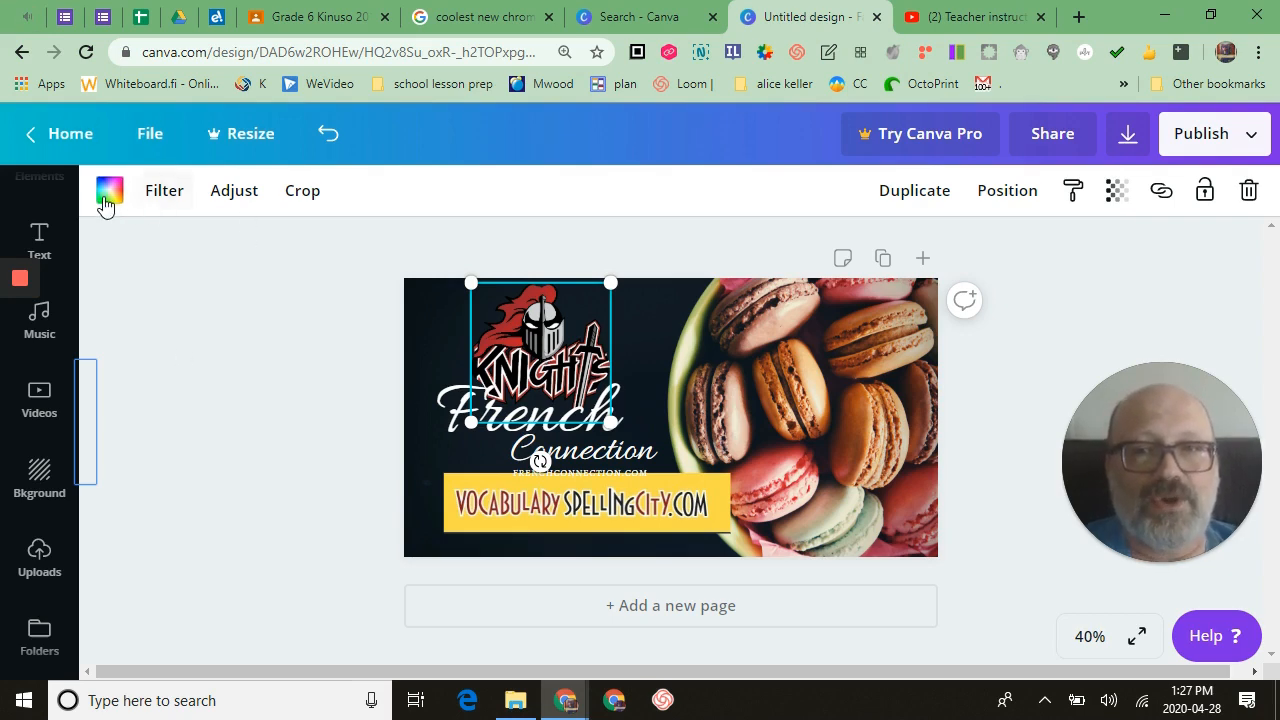
left_click(165, 195)
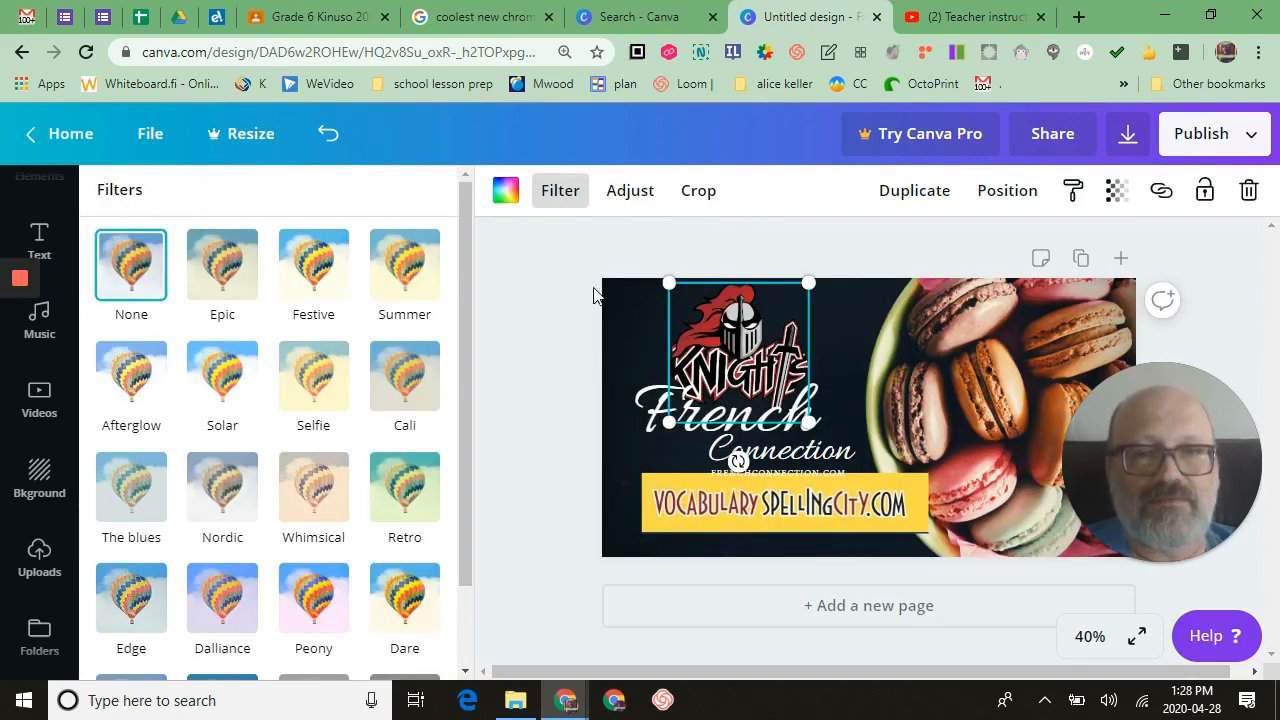
left_click(561, 202)
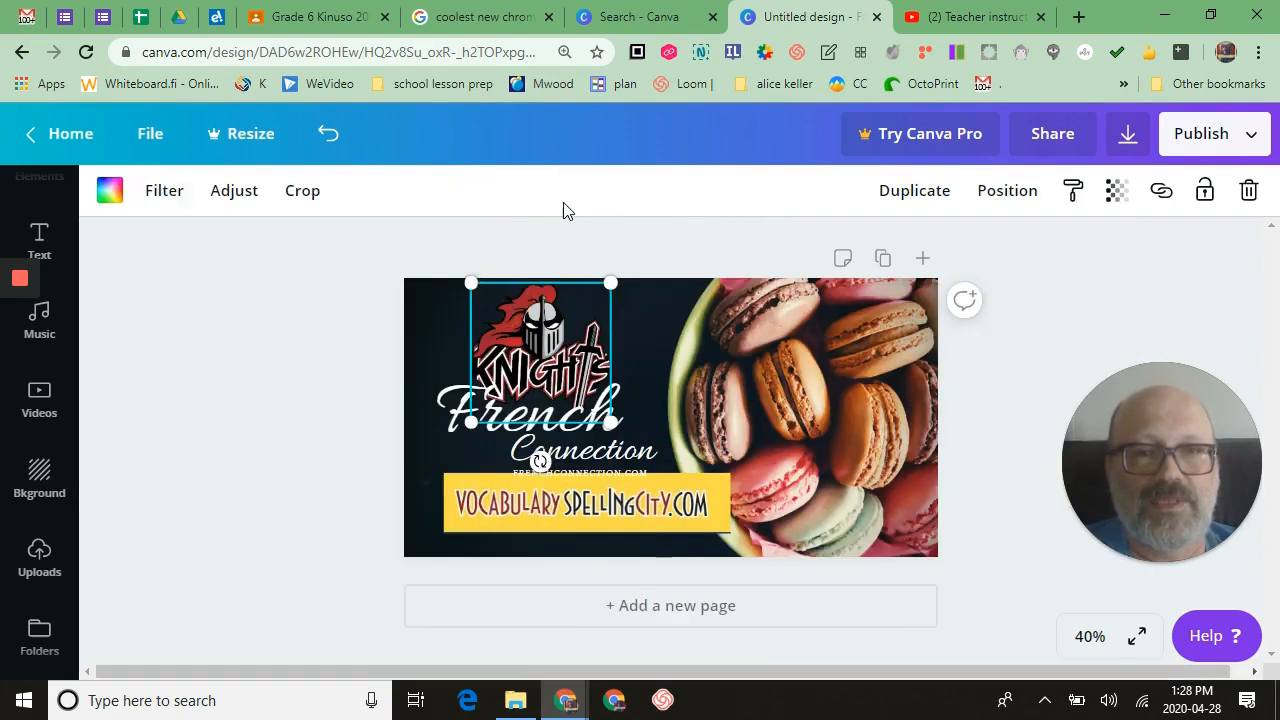
left_click(228, 192)
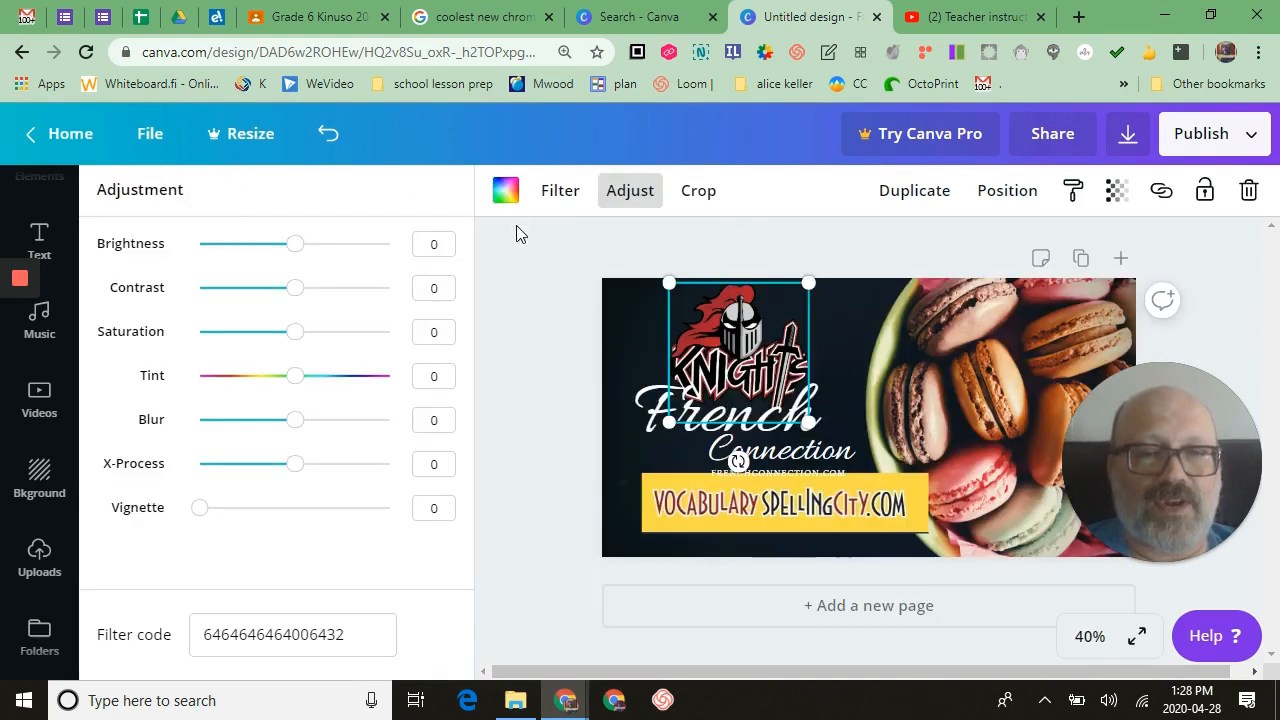
left_click(533, 258)
left_click(300, 190)
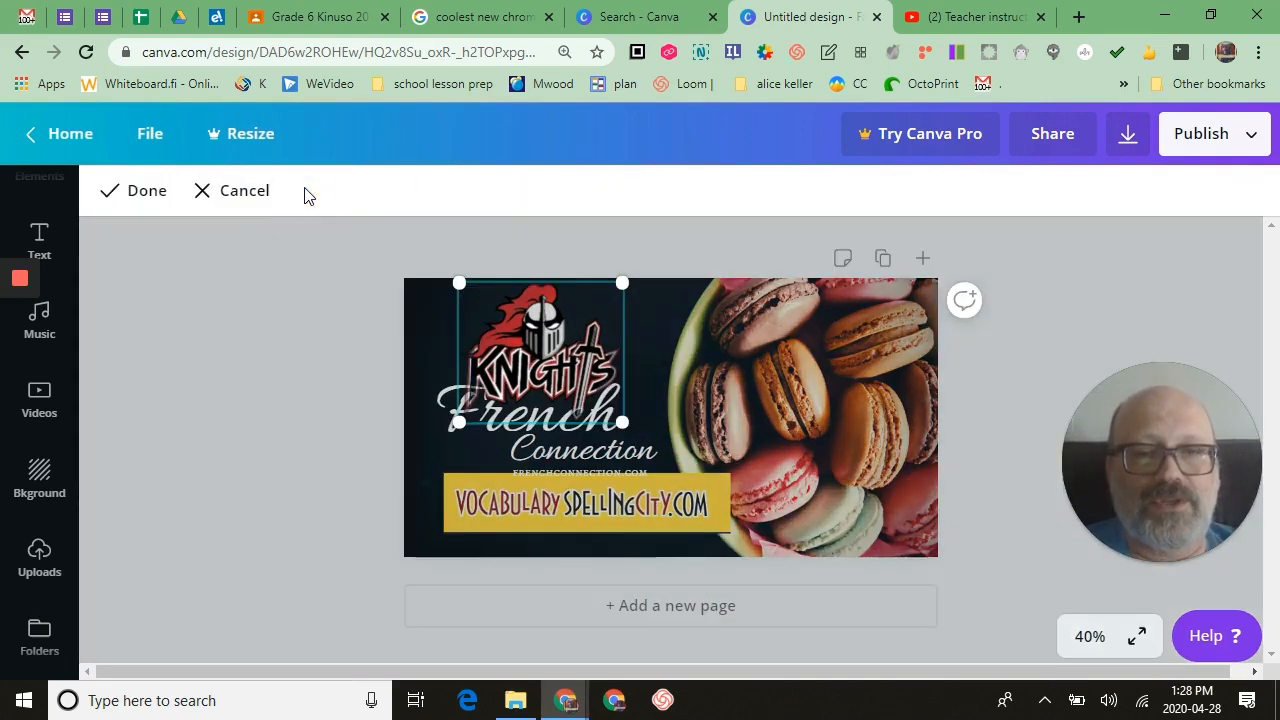
left_click(208, 196)
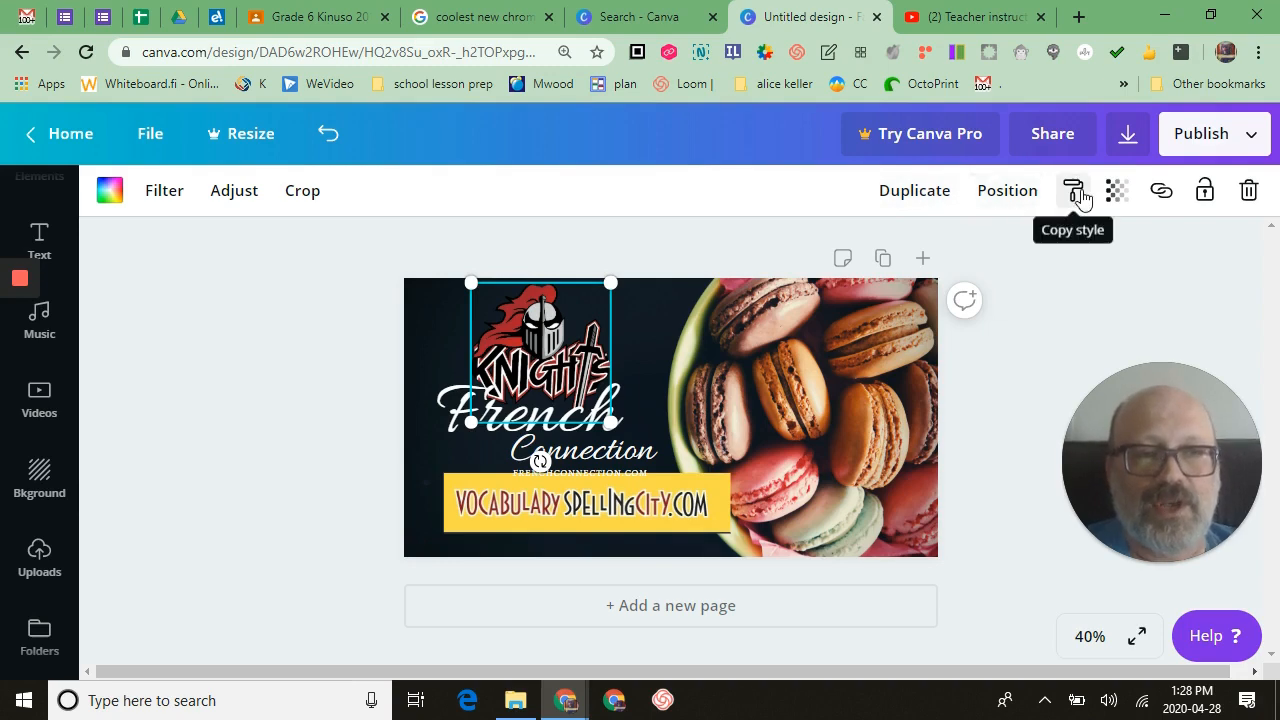
Try out the transparency setting on the Knights logo, leaving the logo fully opaque
left_click(1118, 192)
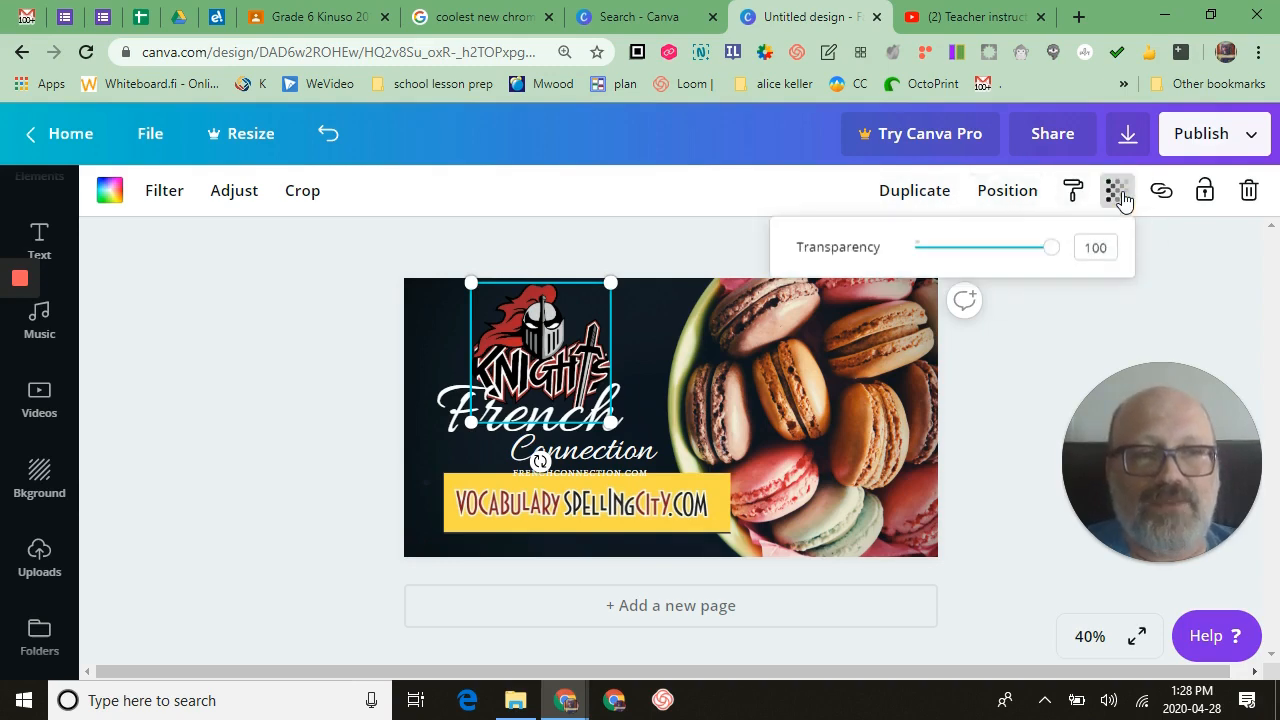
left_click_drag(1047, 256, 1186, 251)
left_click(1164, 252)
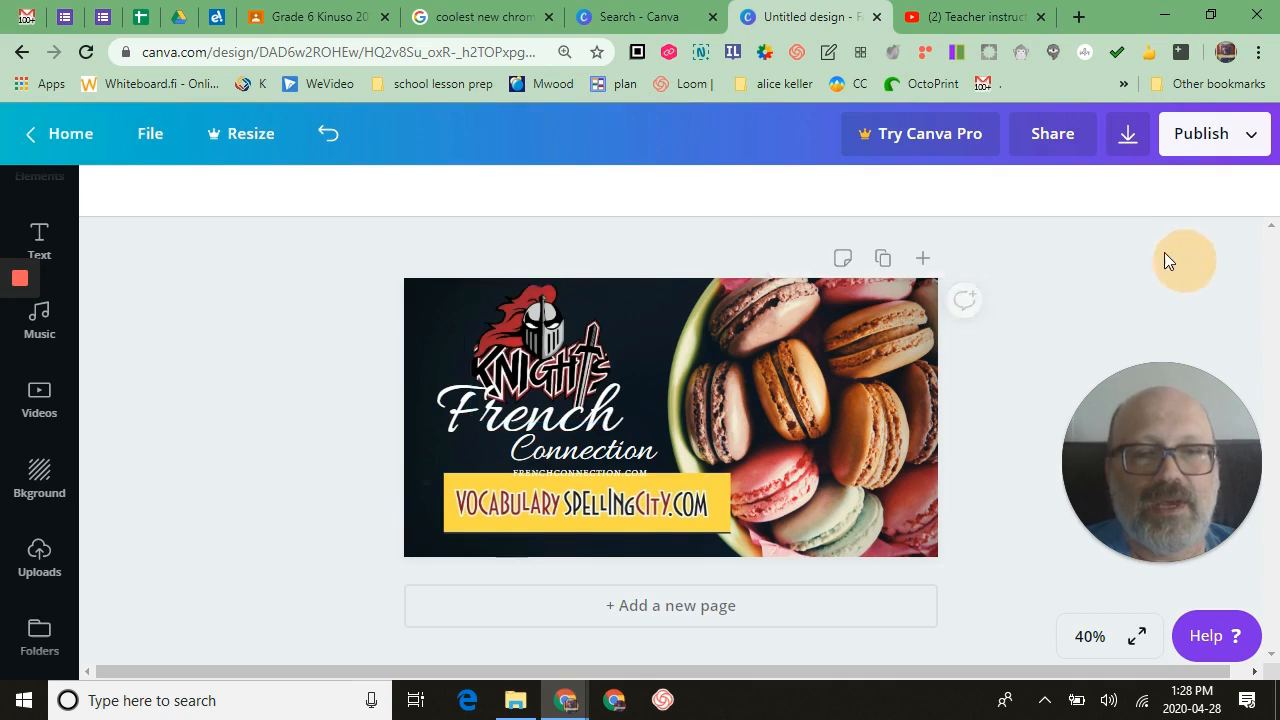
Group the Knights logo with the VocabularySpellingCity.com banner and move the group slightly left and up on the page
left_click(558, 427)
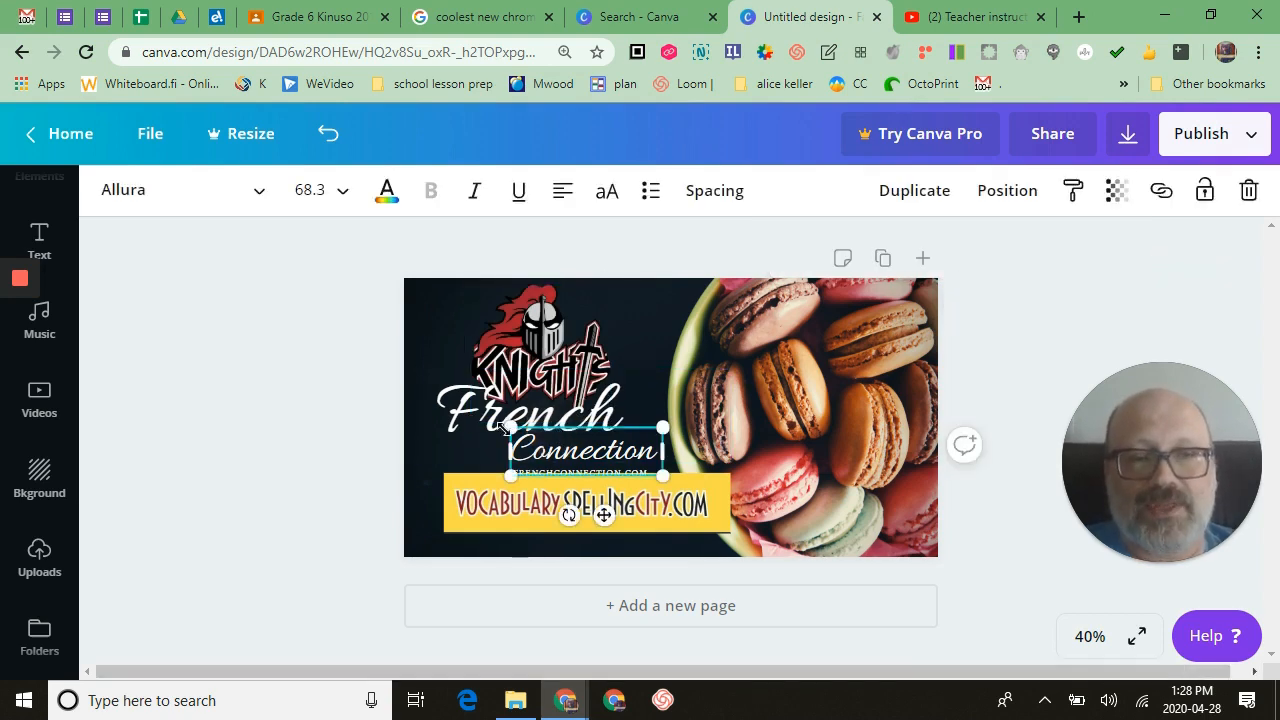
left_click(578, 398)
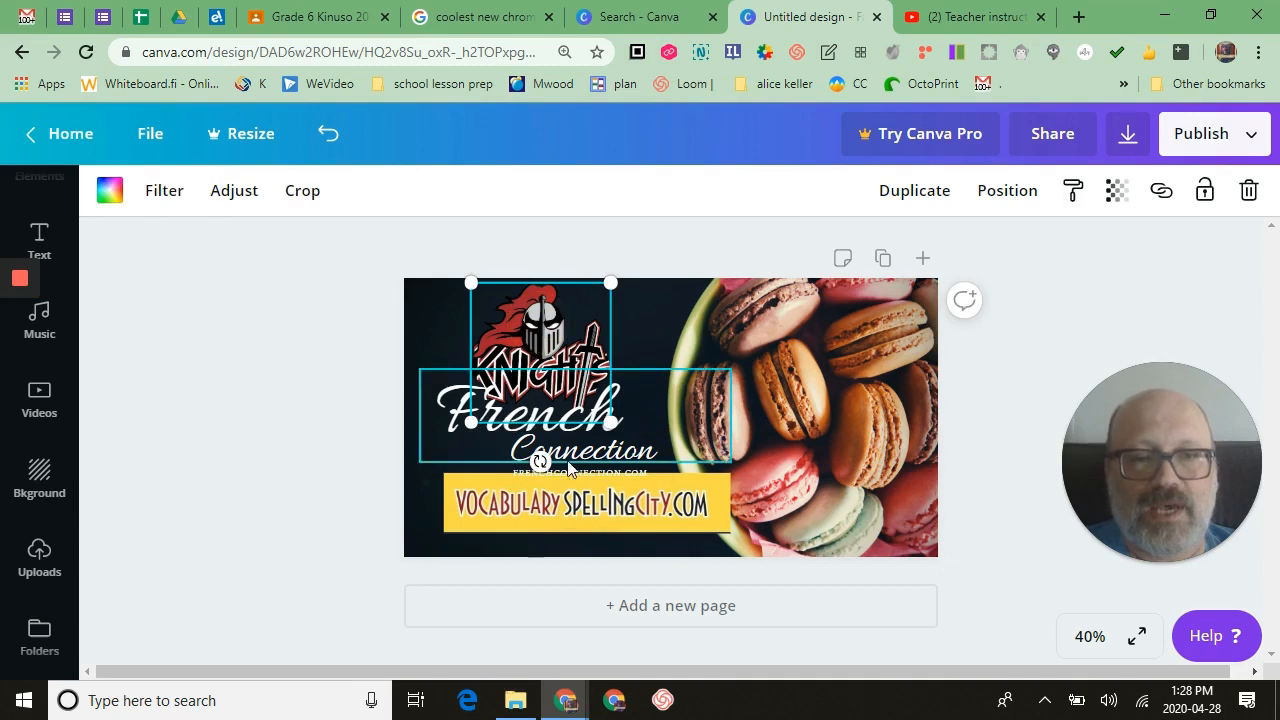
left_click(630, 500, "shift")
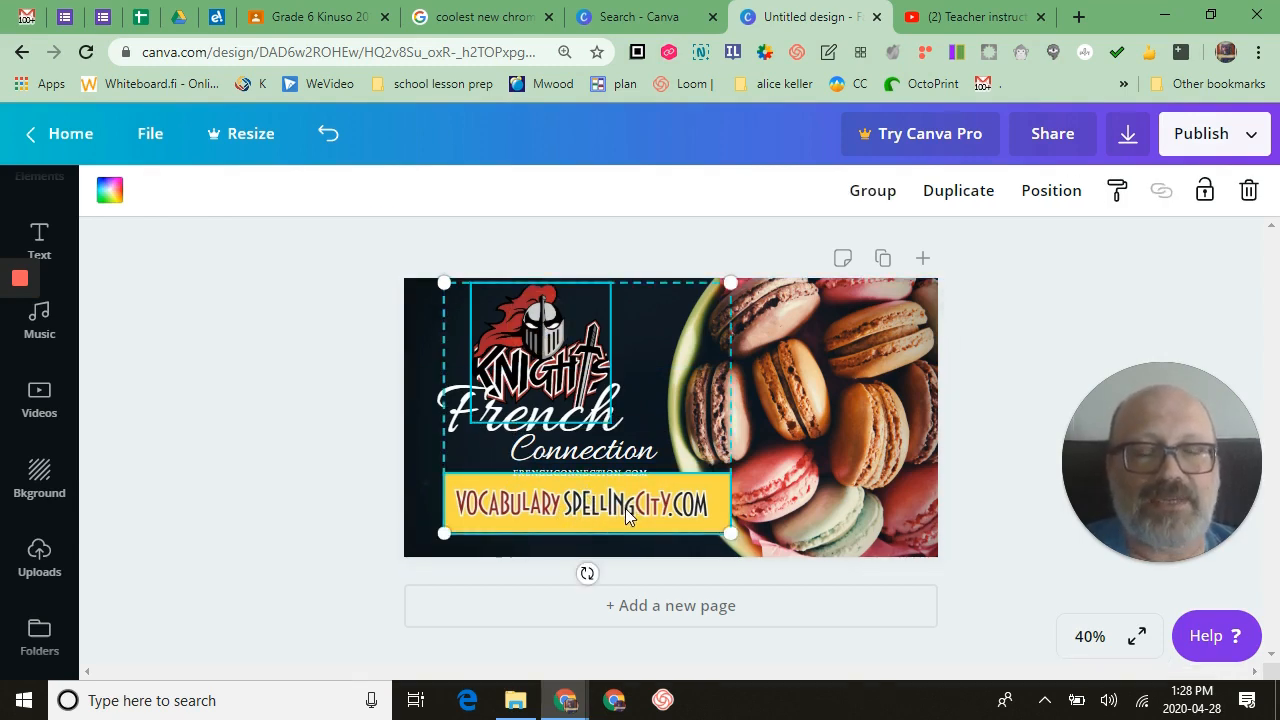
left_click(873, 191)
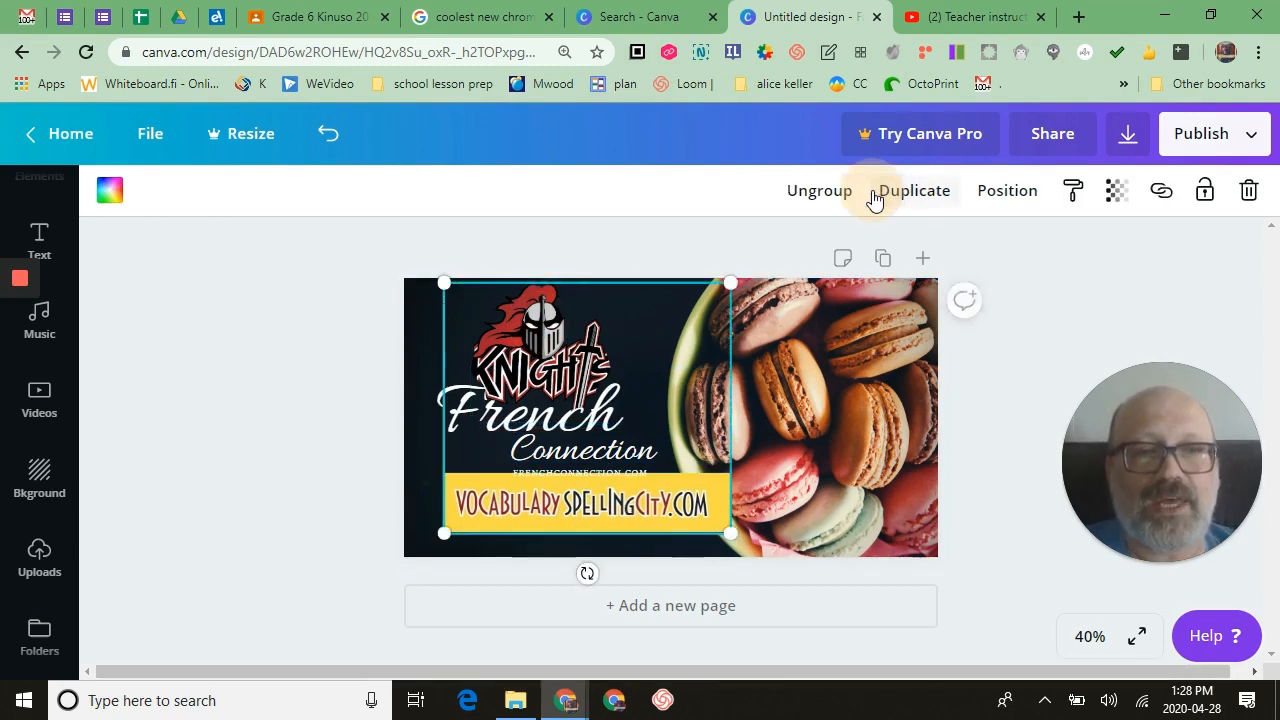
left_click_drag(601, 514, 563, 503)
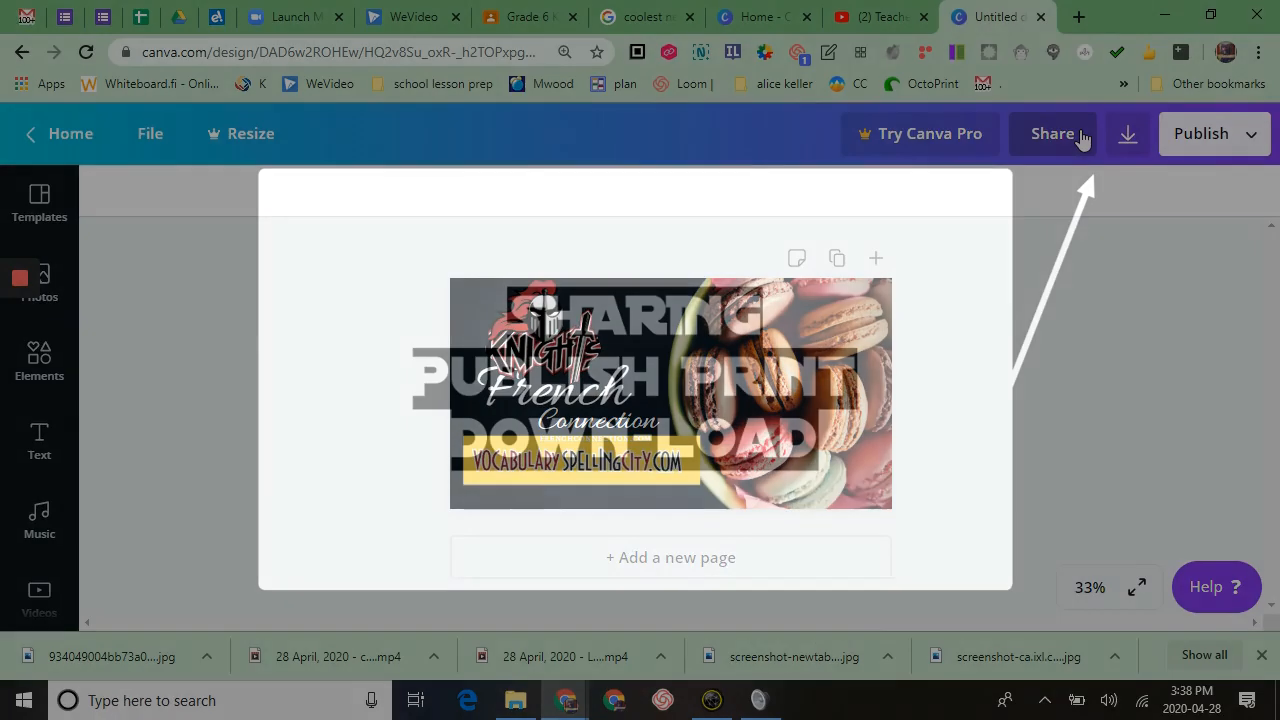
Examine the design's sharing options, download file types and publishing destinations, dismissing the Canva Pro offer
left_click(1080, 136)
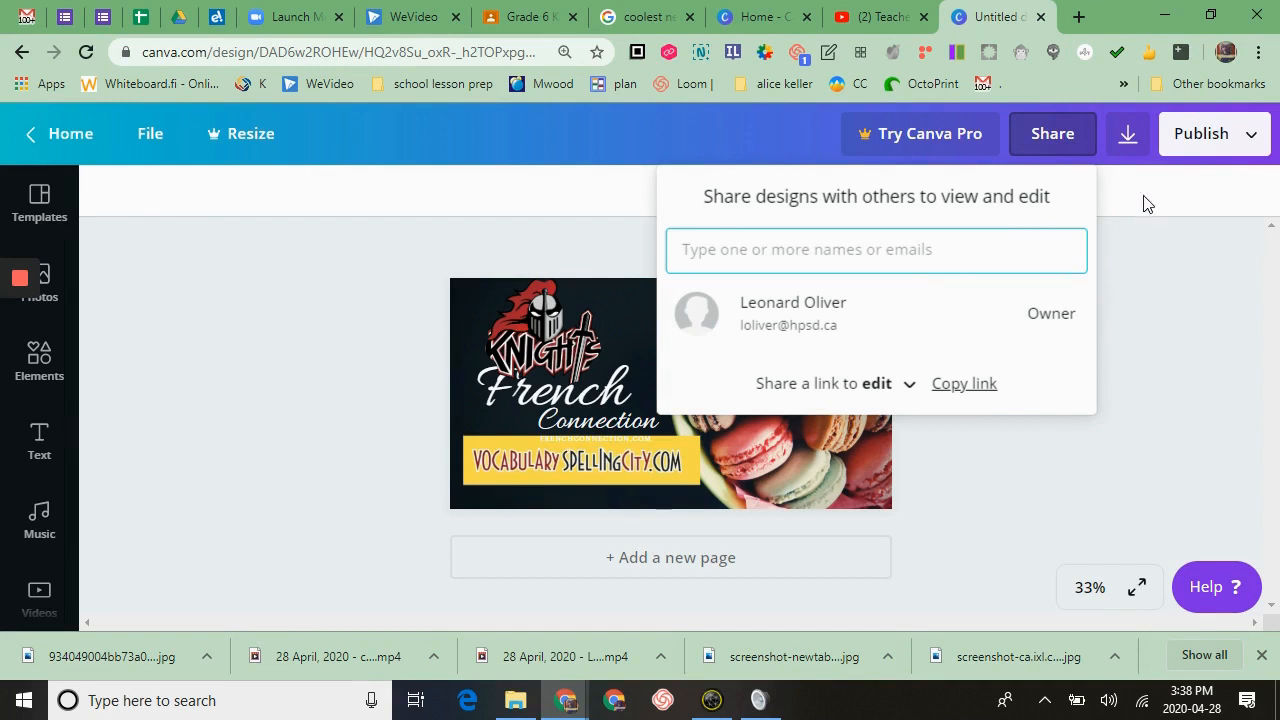
left_click(1127, 146)
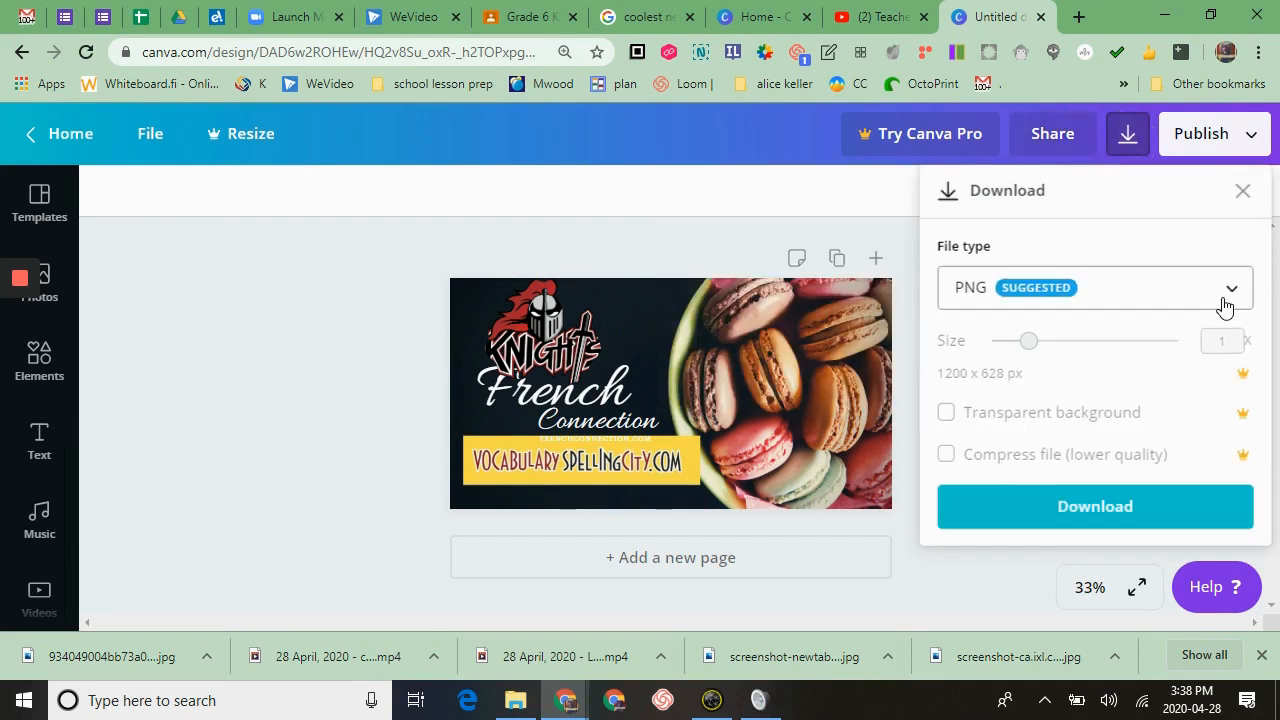
left_click(1224, 298)
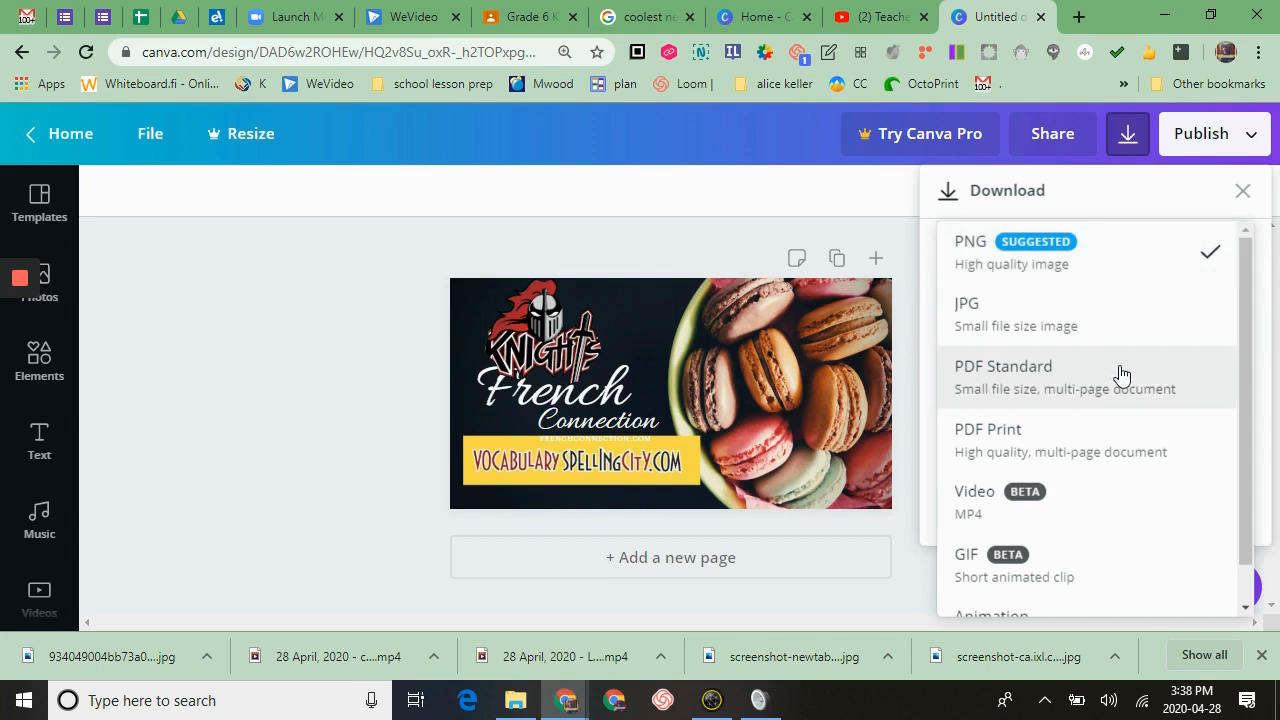
scroll(1168, 409, "down", 1)
scroll(1168, 405, "up", 1)
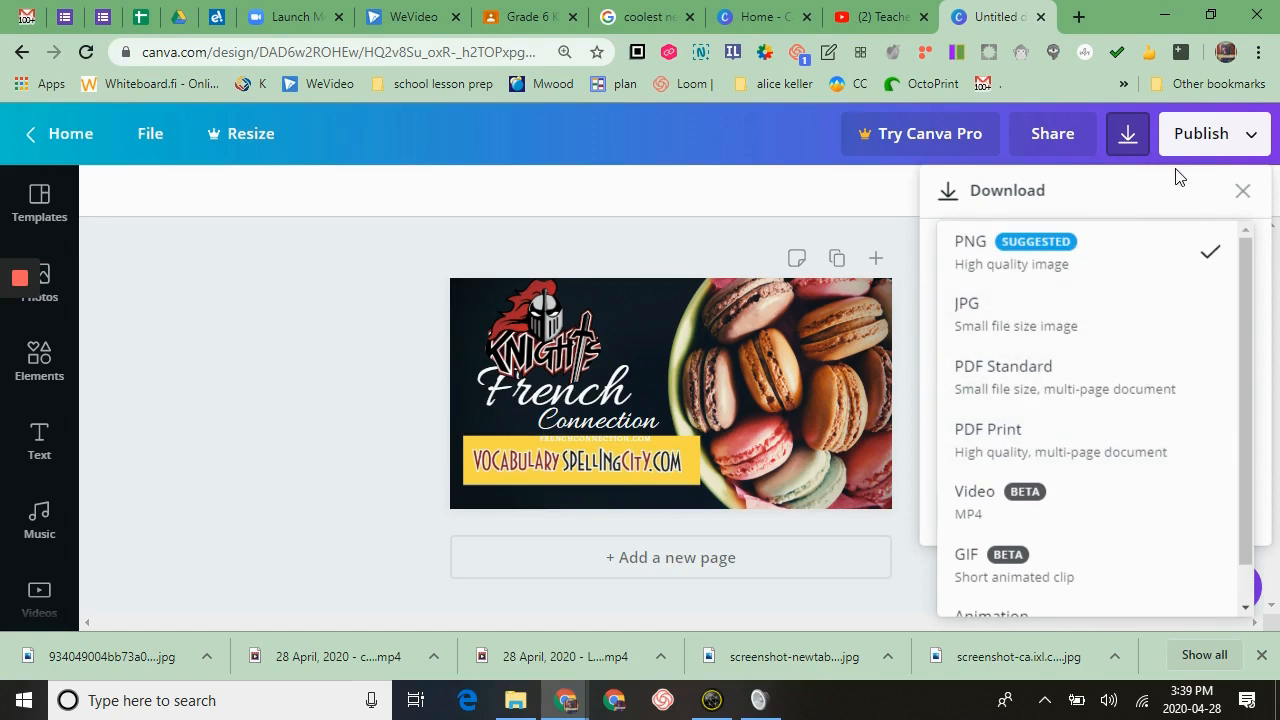
left_click(1252, 148)
left_click(1250, 142)
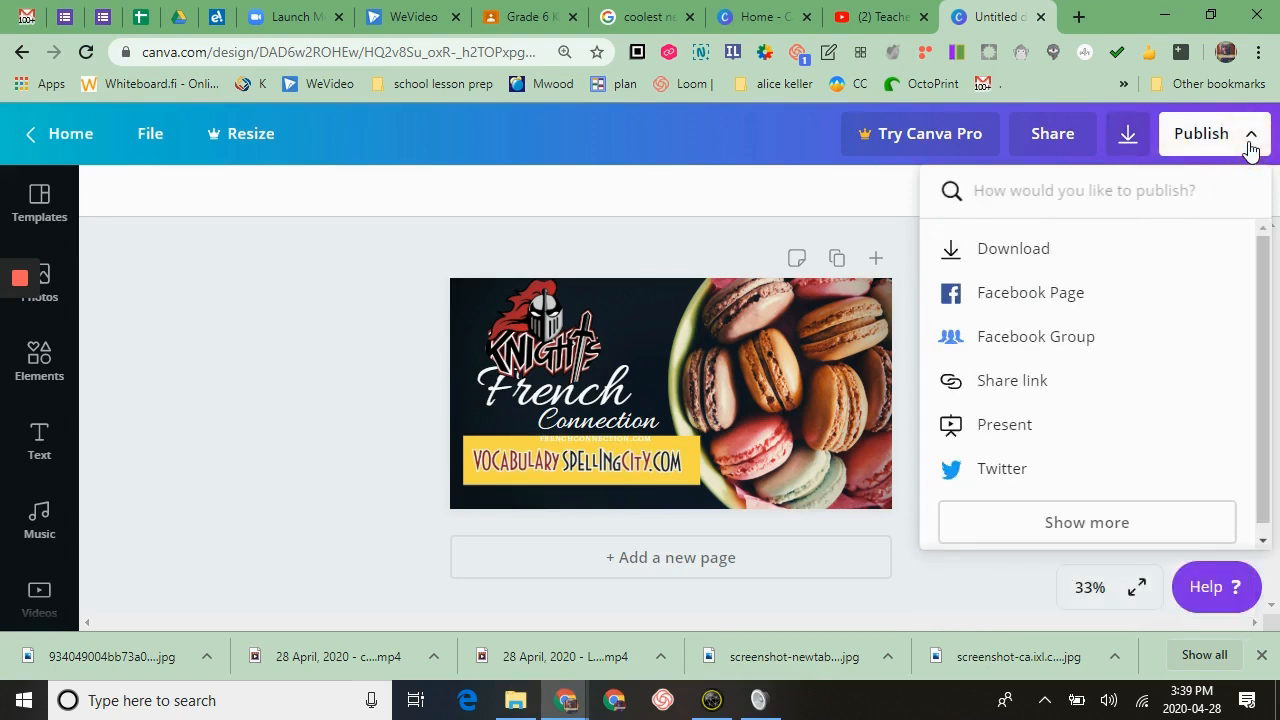
left_click(1128, 148)
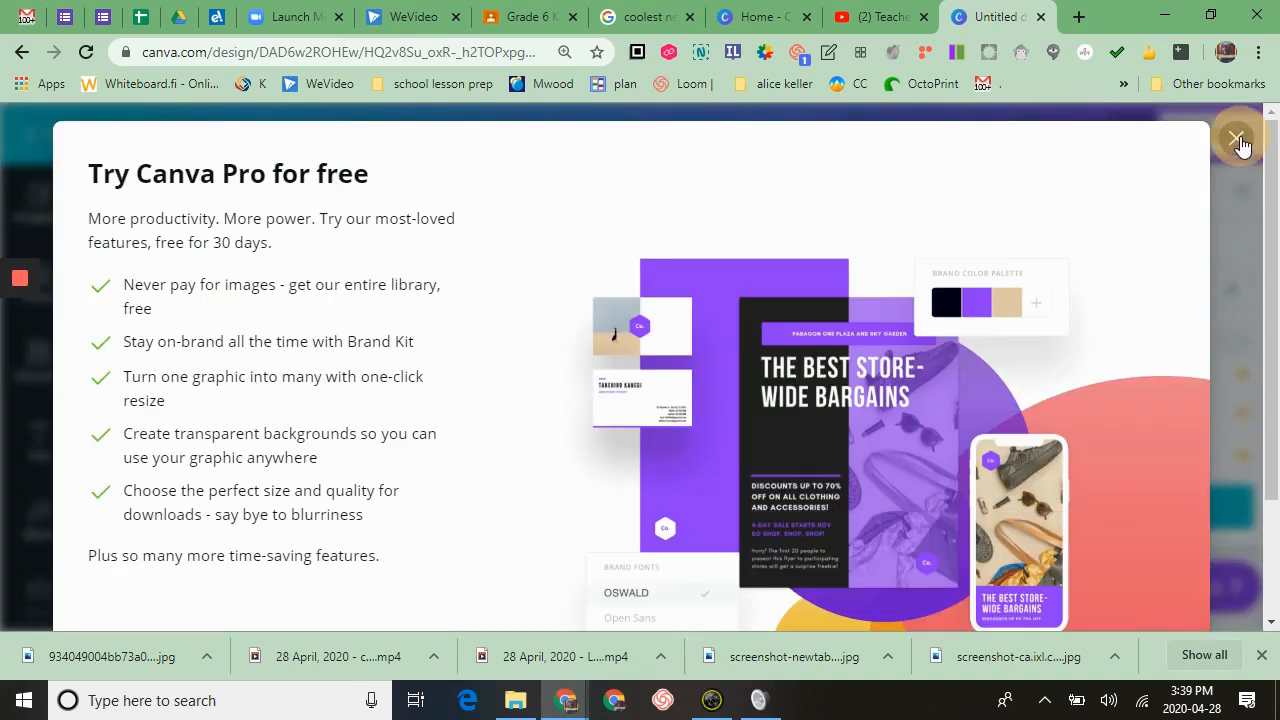
left_click(1238, 140)
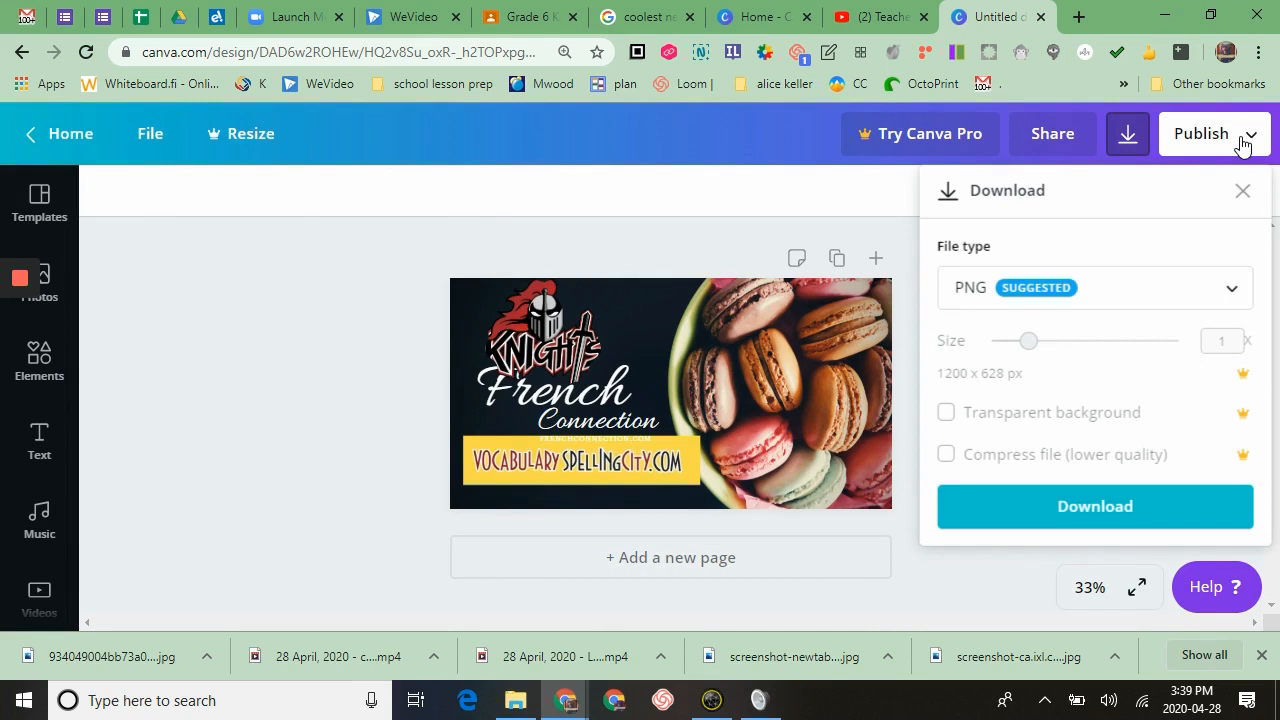